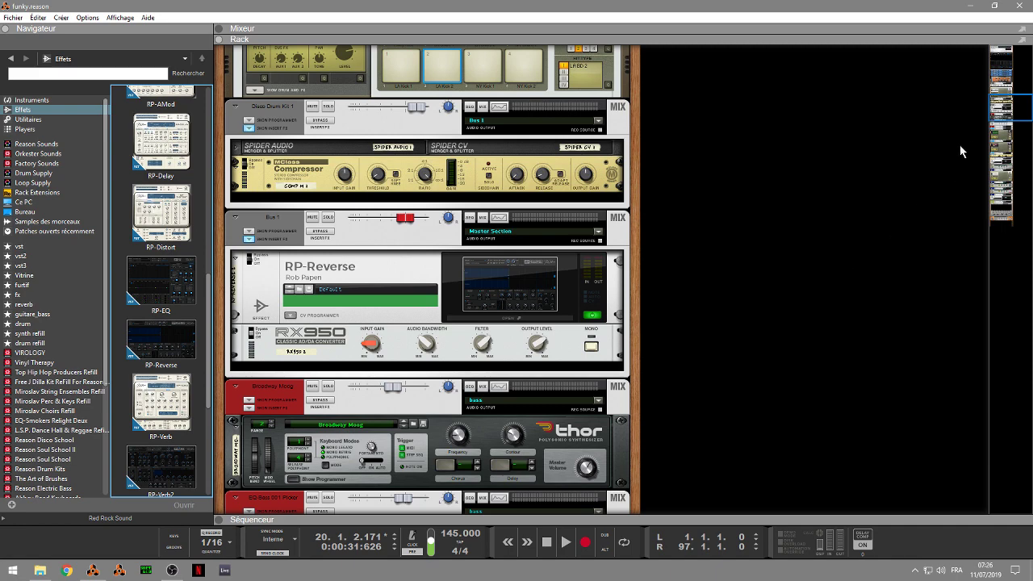
Look through the song's rack for the Rob Papen effects in use, then browse the Rob Papen devices in the effects list.
left_click_drag(997, 117, 1019, 173)
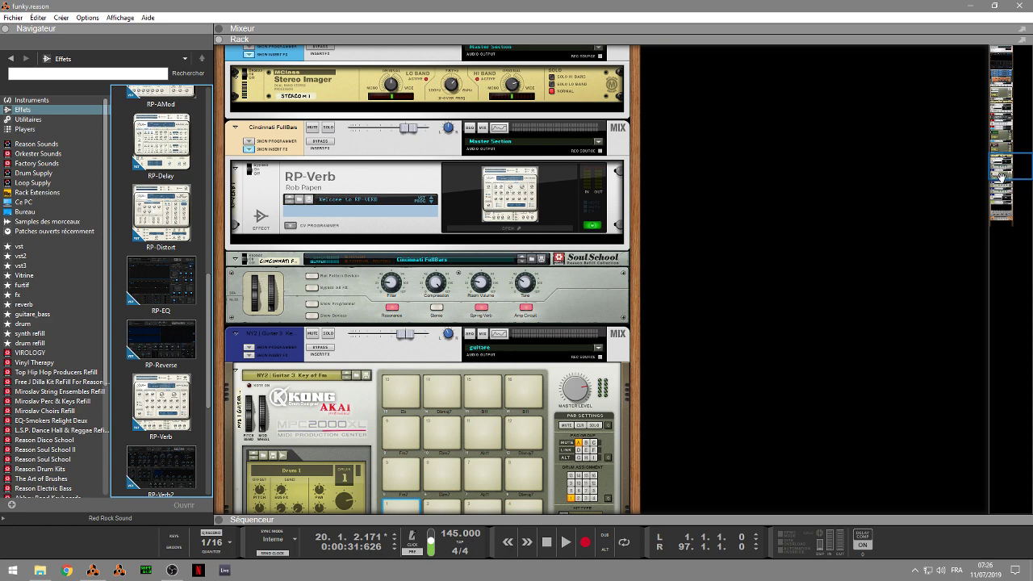
left_click_drag(998, 173, 1006, 208)
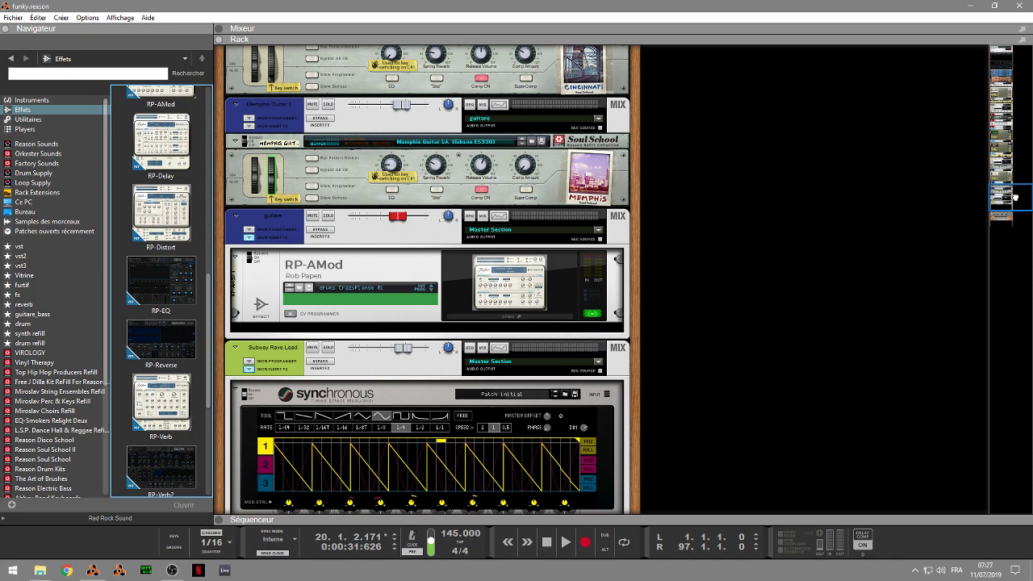
mouse_move(1014, 197)
left_mouse_down()
mouse_move(1029, 219)
mouse_move(1024, 201)
left_mouse_up()
left_click_drag(211, 312, 221, 196)
scroll(162, 194, "down", 3)
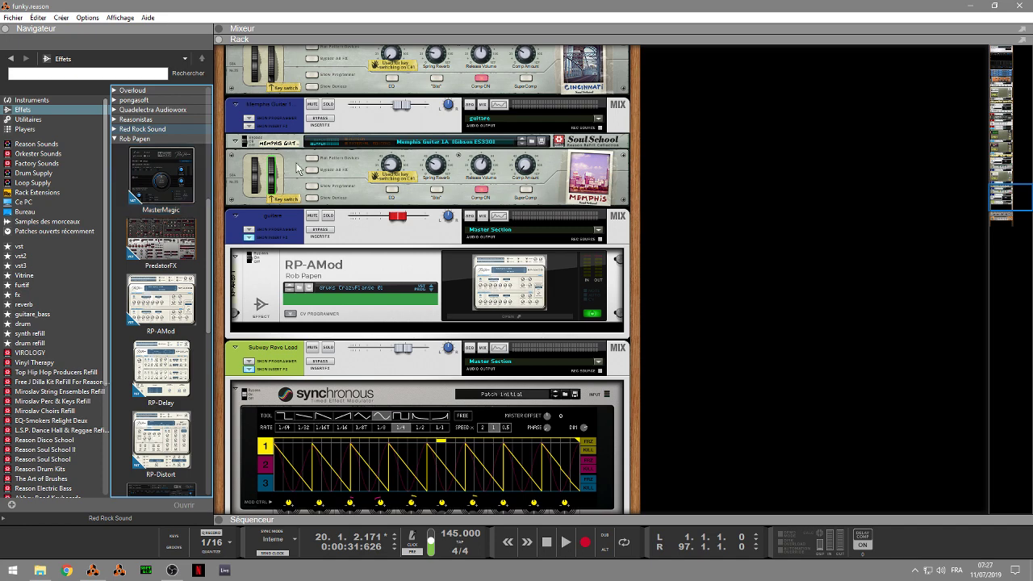
Create a new song and add Rob Papen's MasterMagic effect to its rack, placing the effect's window clear of the devices.
left_click(13, 17)
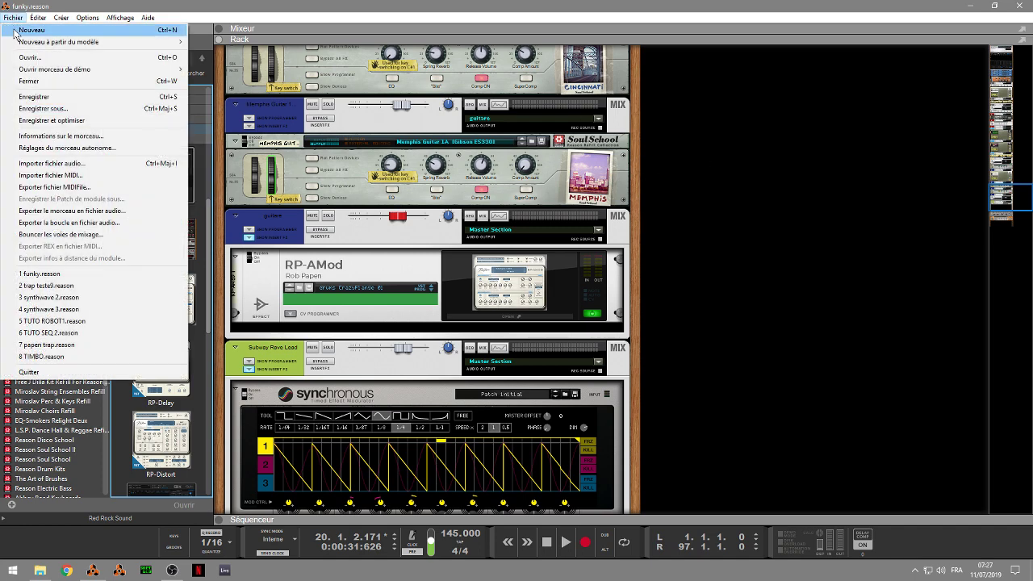
left_click(12, 32)
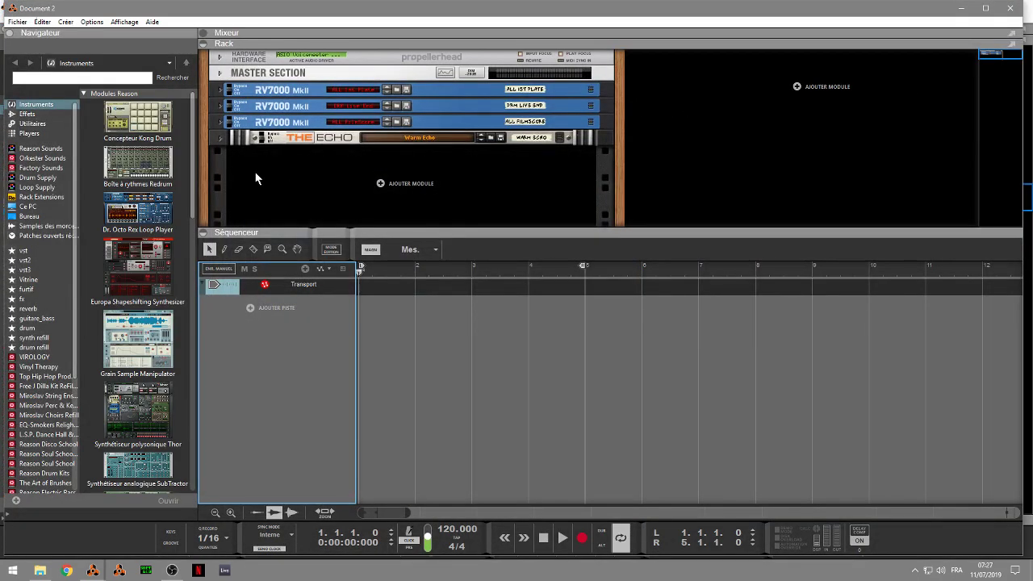
left_click(26, 114)
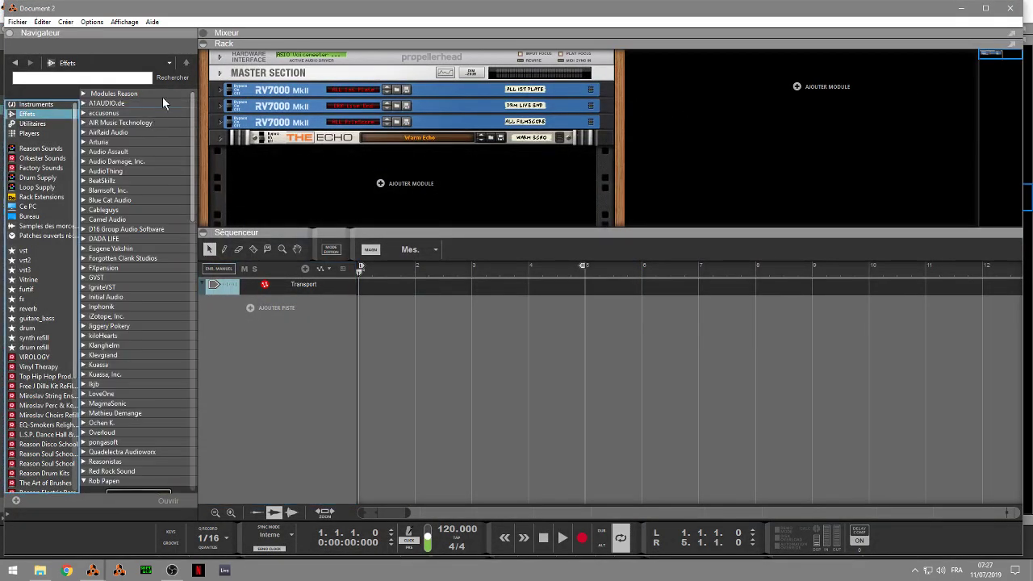
left_click_drag(194, 121, 194, 233)
left_click_drag(137, 174, 413, 200)
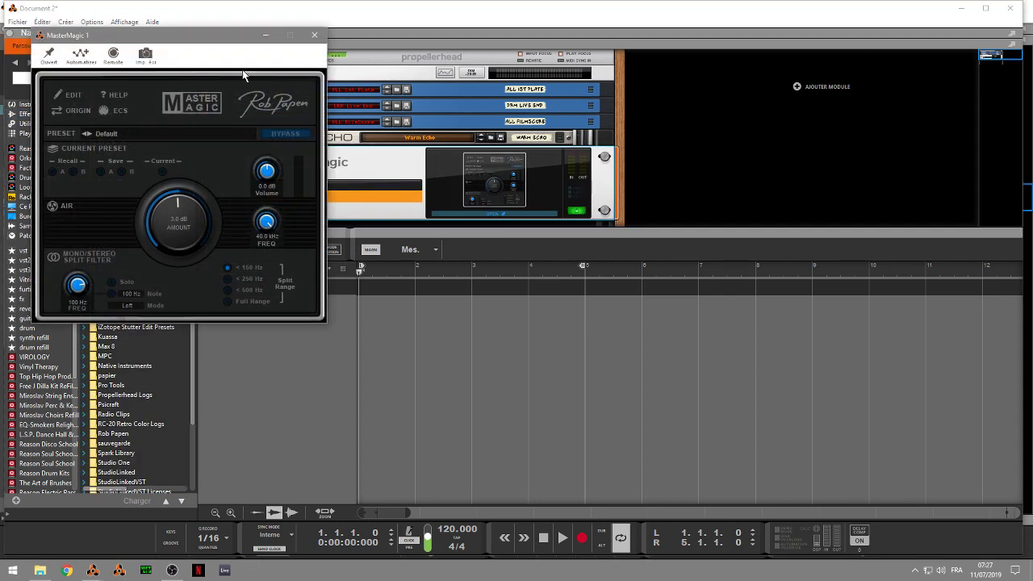
left_click_drag(225, 41, 803, 86)
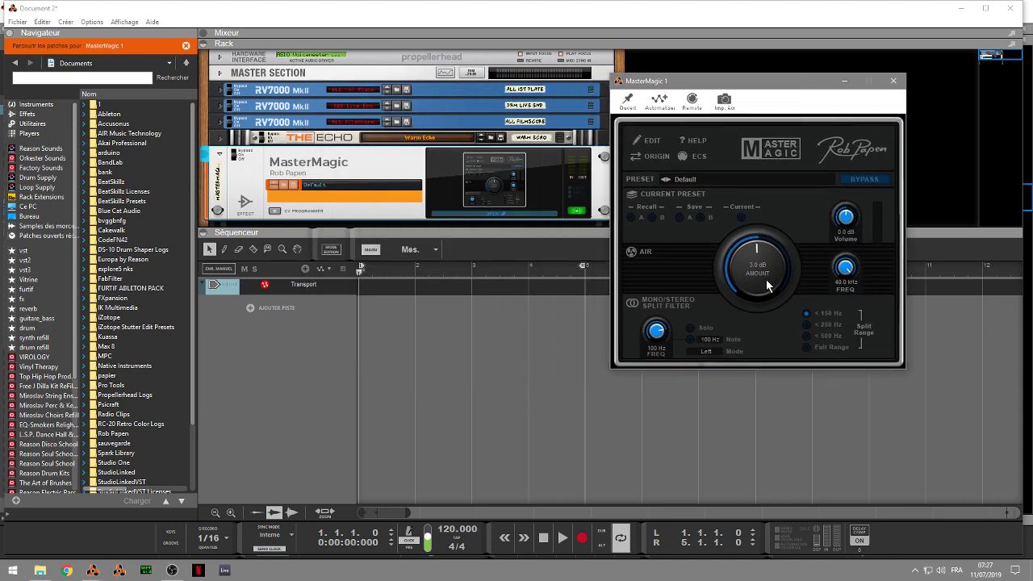
Set MasterMagic's Air amount to 3.4 dB, its split filter frequency to 150 Hz and its Air frequency to 35.2 kHz.
left_click_drag(763, 282, 750, 249)
left_click_drag(658, 333, 659, 306)
left_click(706, 351)
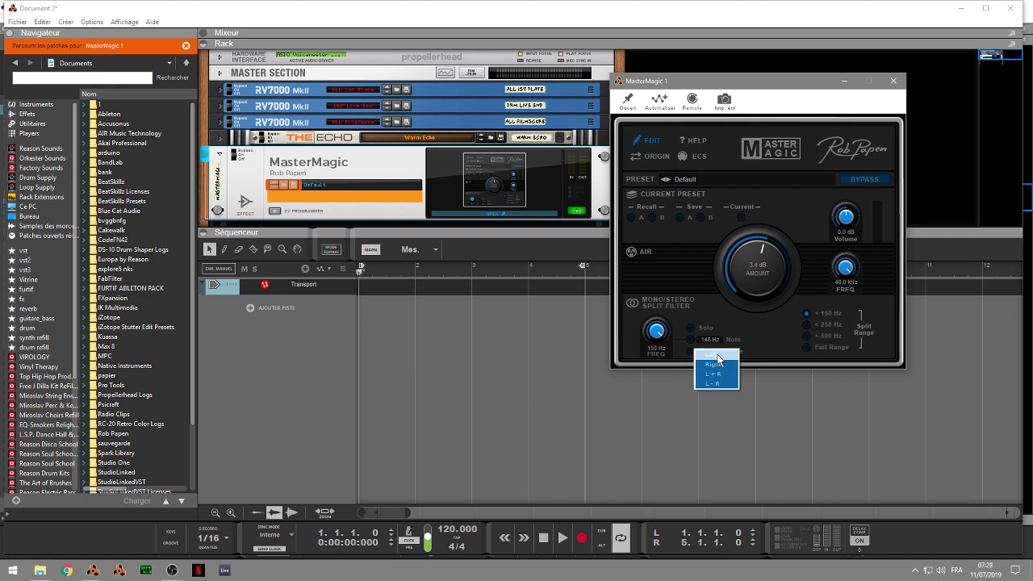
left_click(813, 279)
left_click_drag(845, 274, 845, 292)
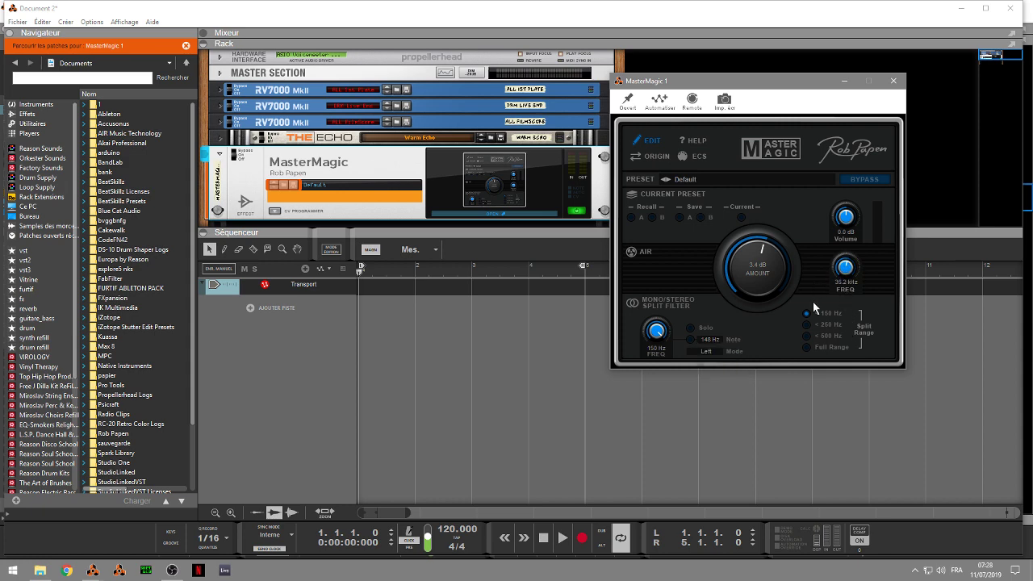
Enable MasterMagic's Air and Mono/Stereo Split Filter sections and raise the Air amount to 4.2 dB.
left_click_drag(756, 289, 742, 283)
left_click(629, 305)
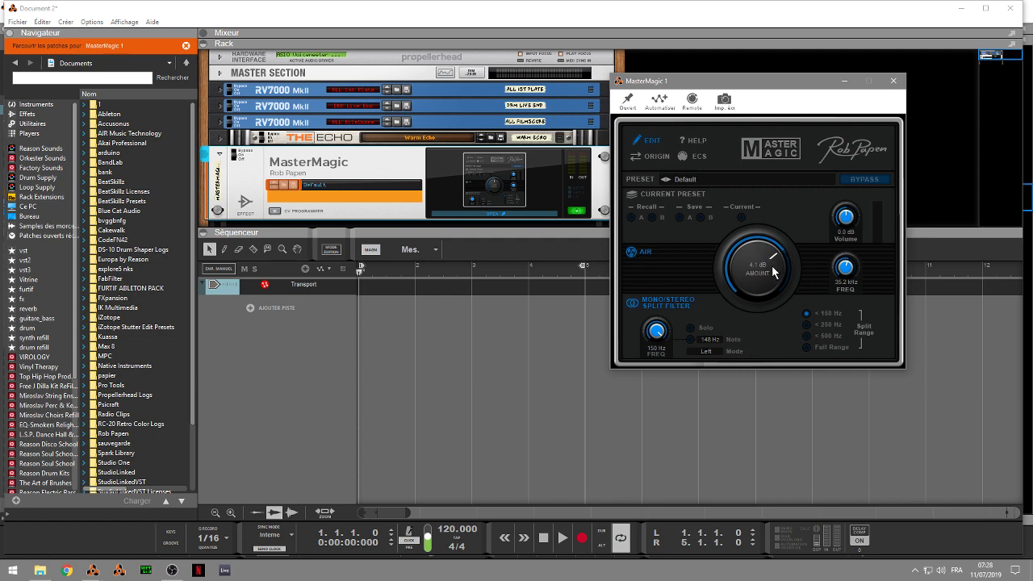
scroll(776, 272, "up", 1)
Review the first bank of MasterMagic presets without loading one, and close the effect's window.
left_click(684, 179)
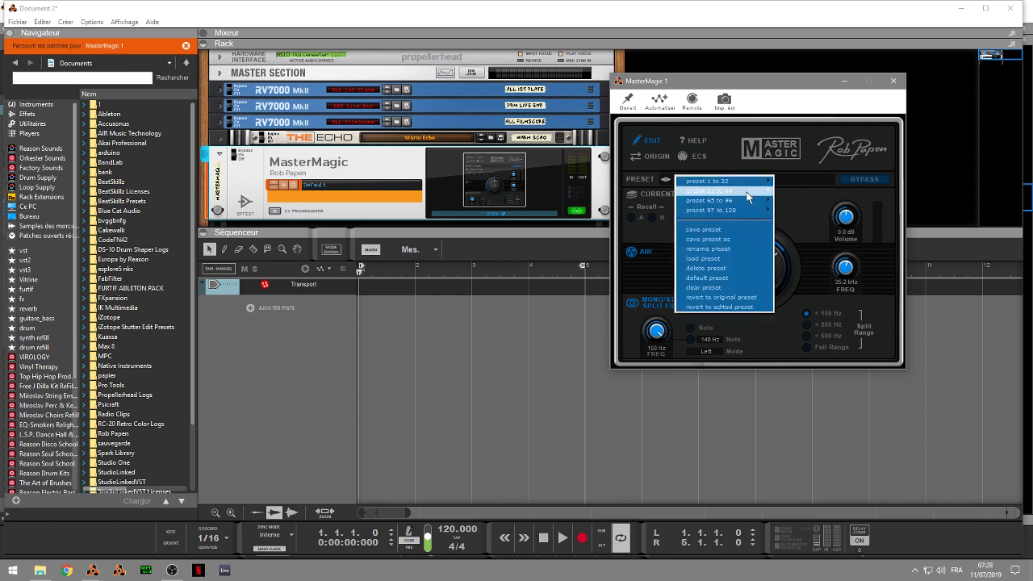
mouse_move(762, 185)
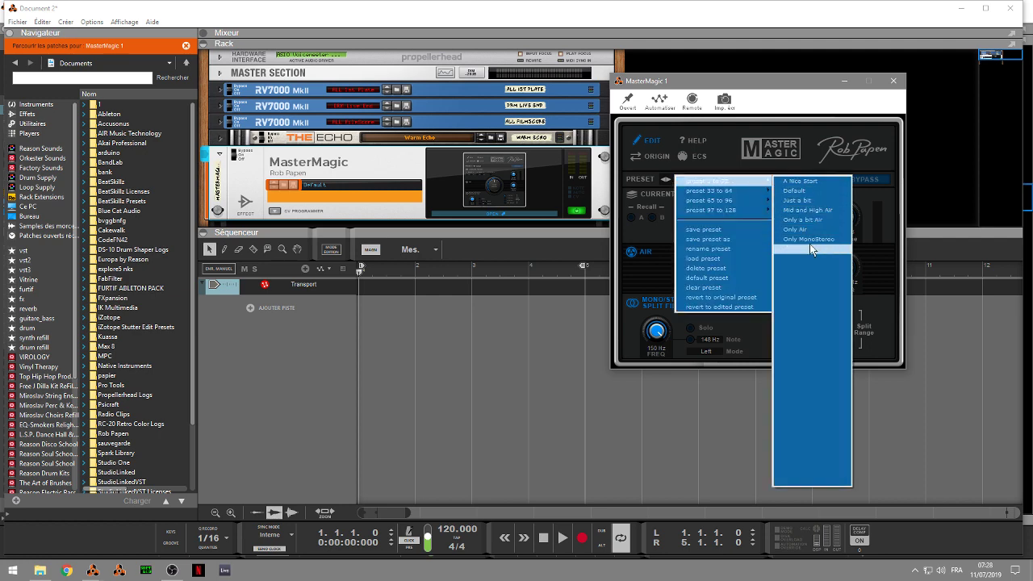
left_click(836, 139)
left_click(820, 184)
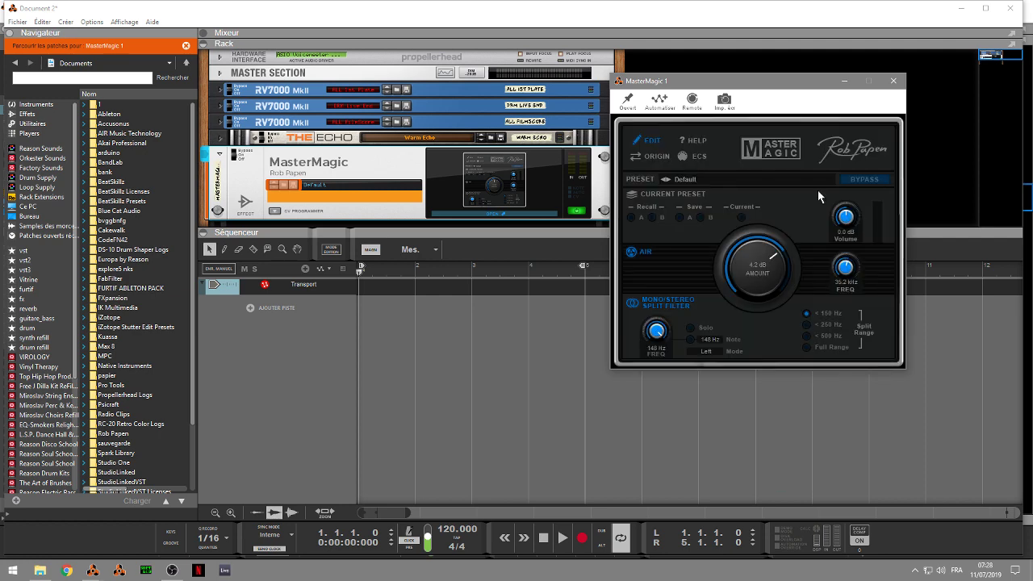
left_click(887, 84)
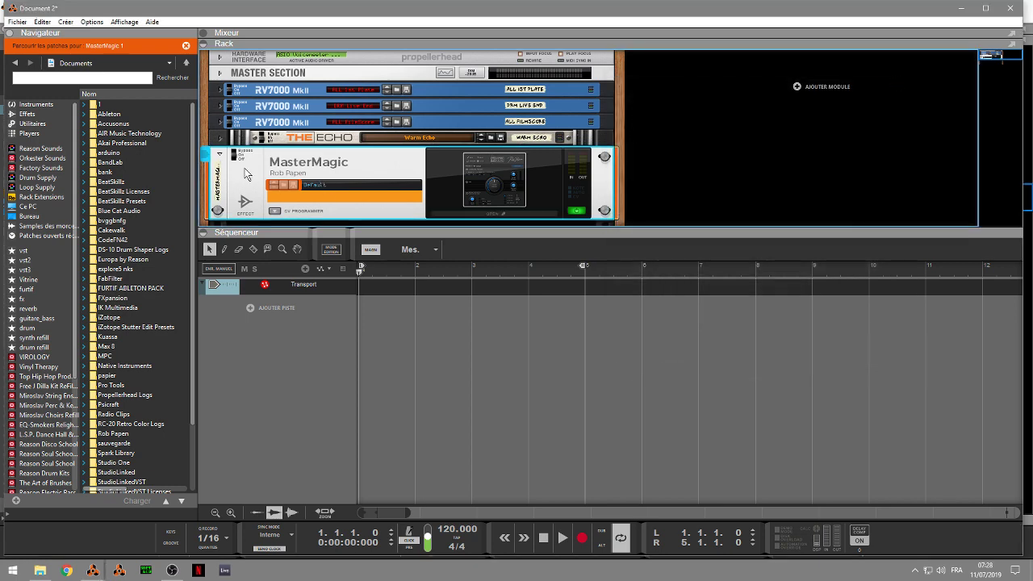
Replace MasterMagic in the rack with Rob Papen's RP-AMod effect and open its editor clear of the rack.
left_click(27, 113)
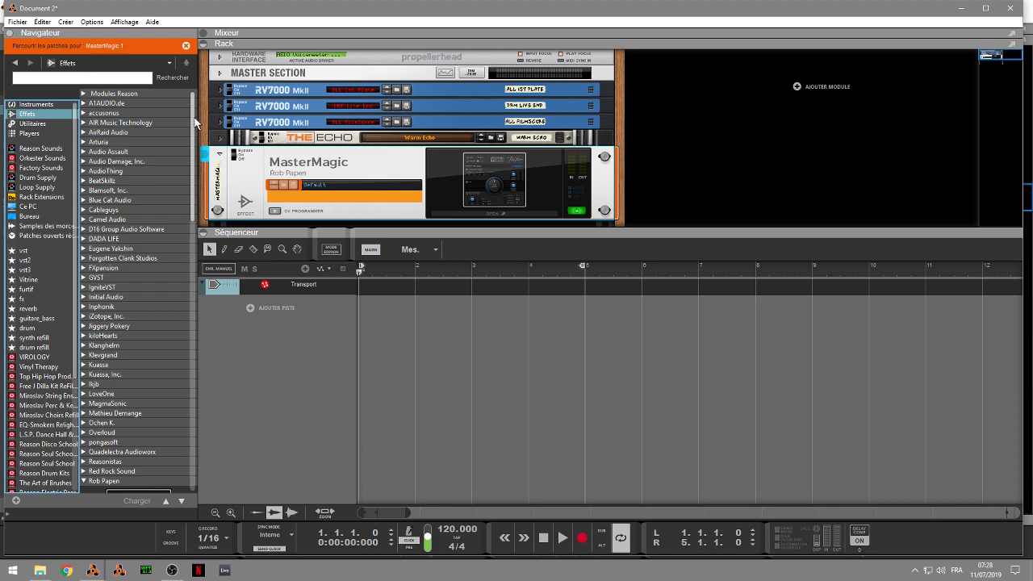
scroll(161, 210, "down", 5)
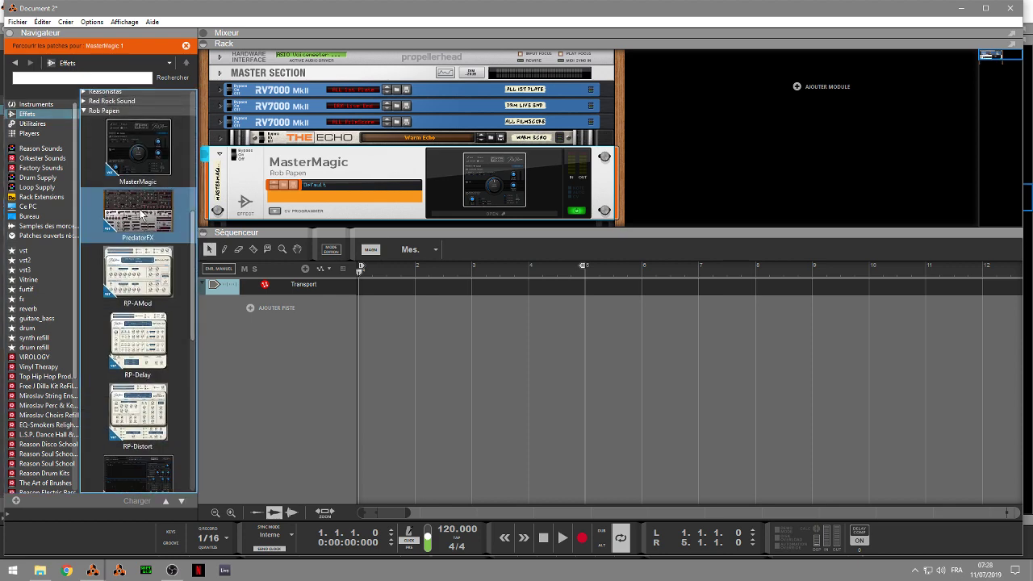
left_click(143, 259)
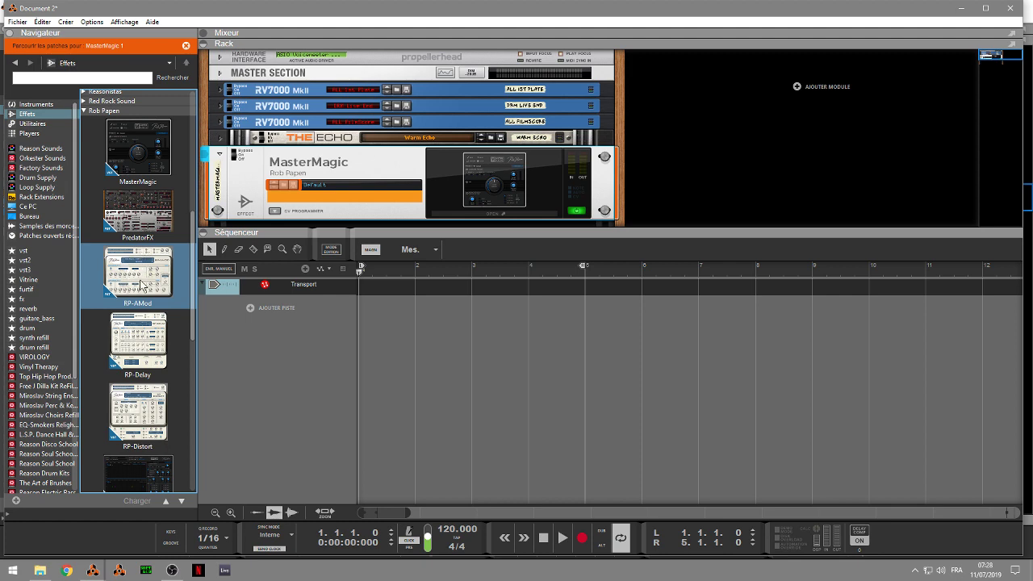
left_click_drag(142, 284, 405, 180)
left_click(500, 201)
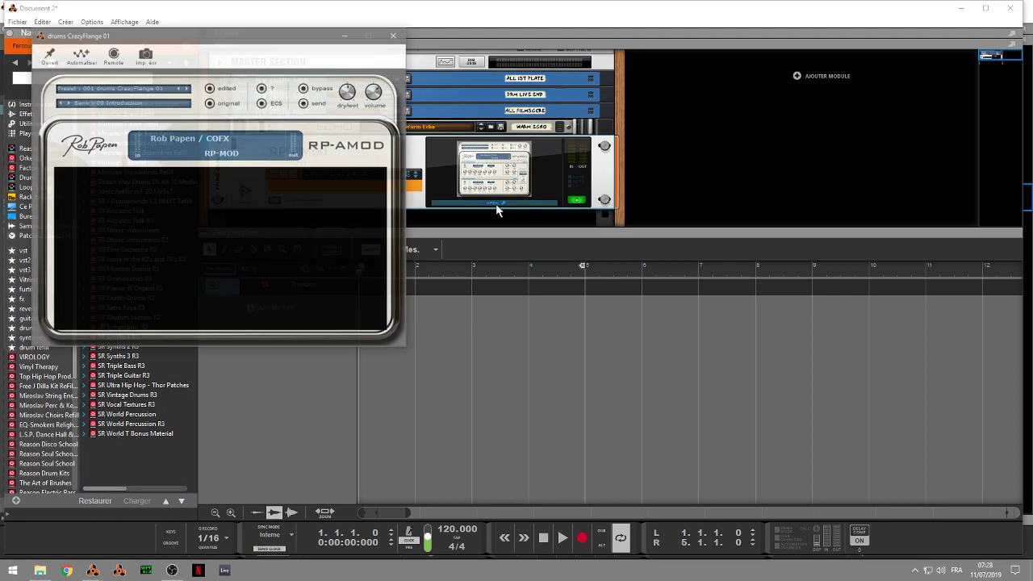
left_click_drag(261, 32, 797, 61)
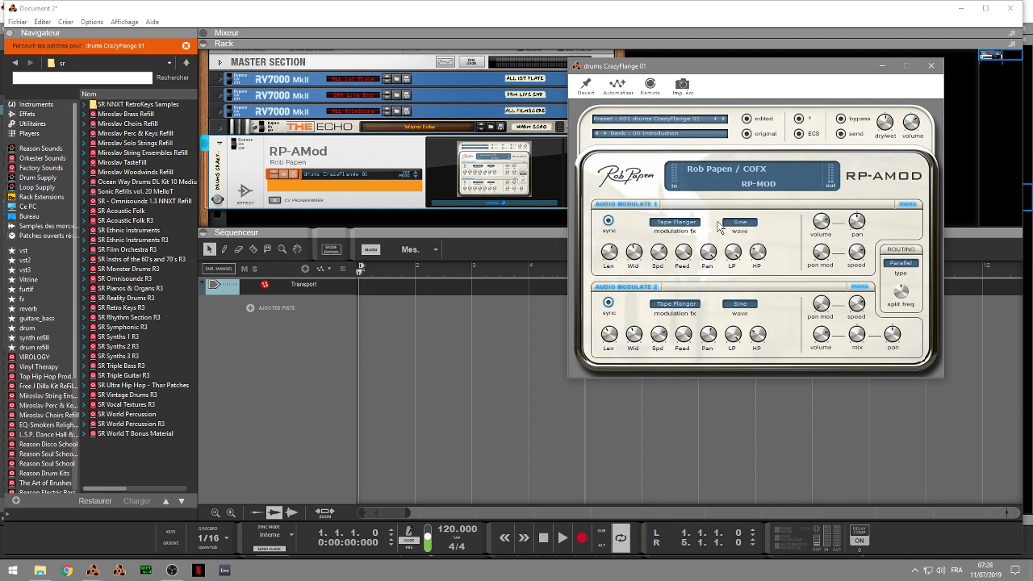
Examine RP-AMod's modulation effect types for both audio modulators and its routing types, keeping the current choices.
left_click(687, 224)
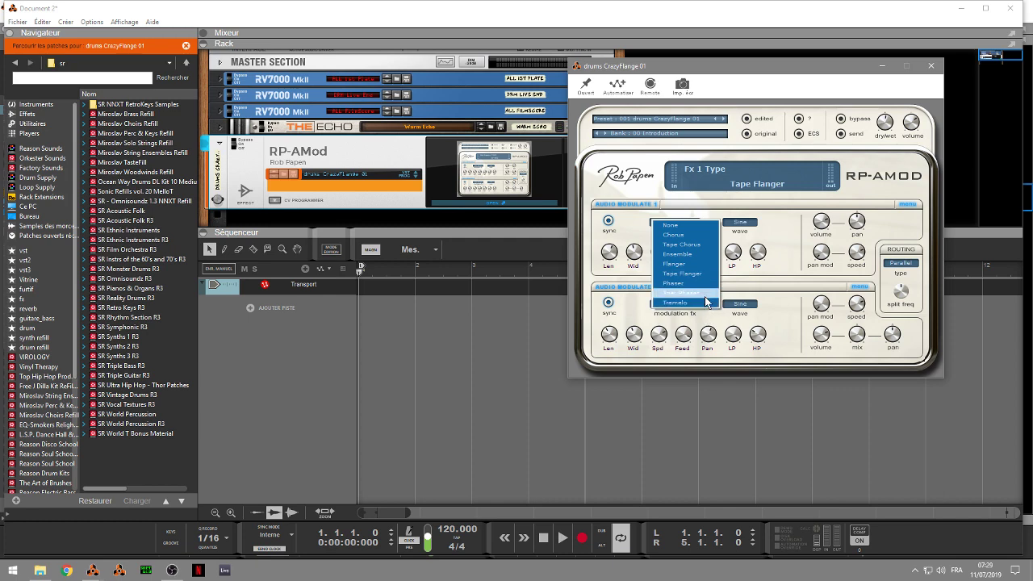
left_click(792, 232)
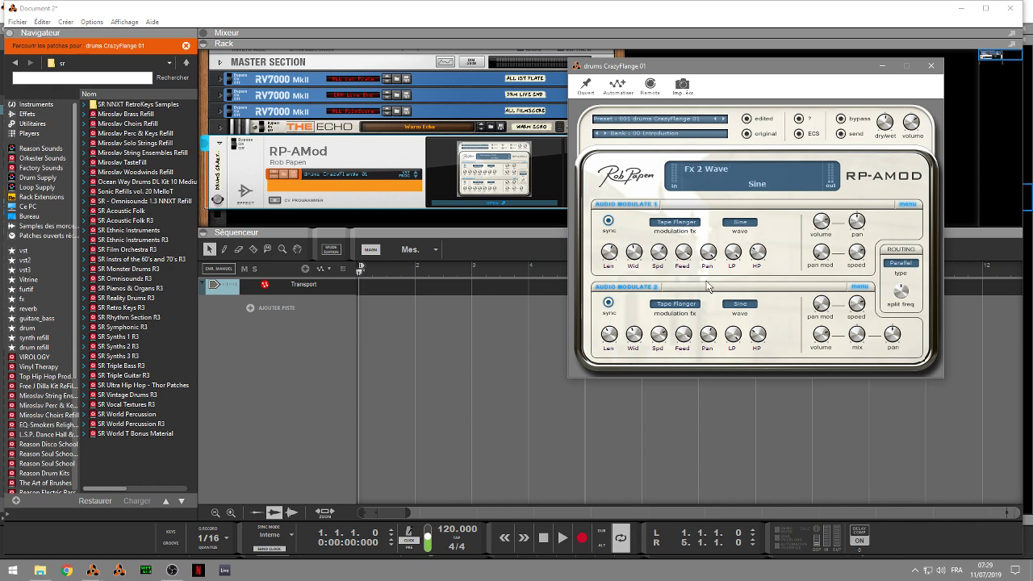
left_click(690, 302)
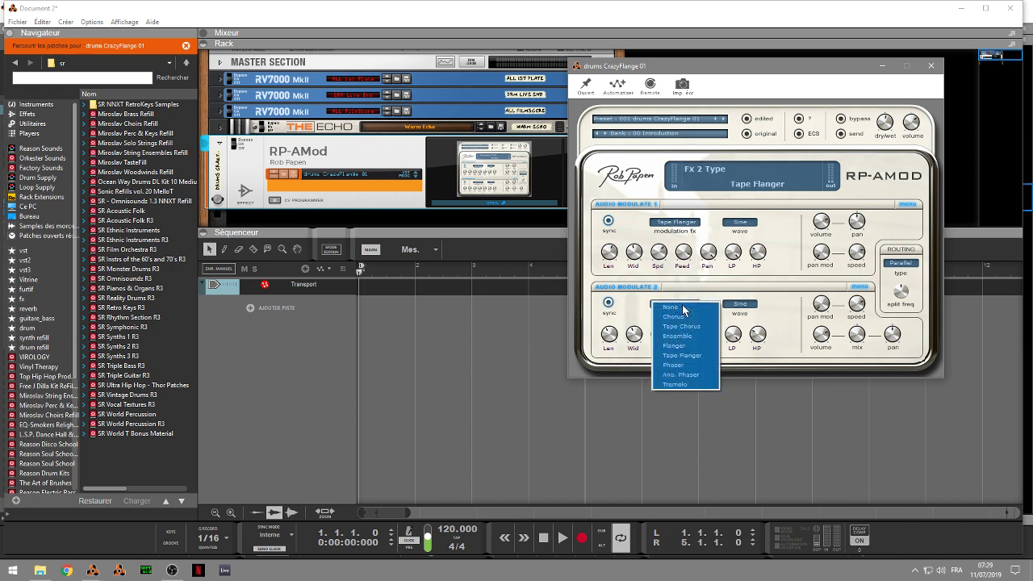
left_click(692, 225)
left_click(692, 225)
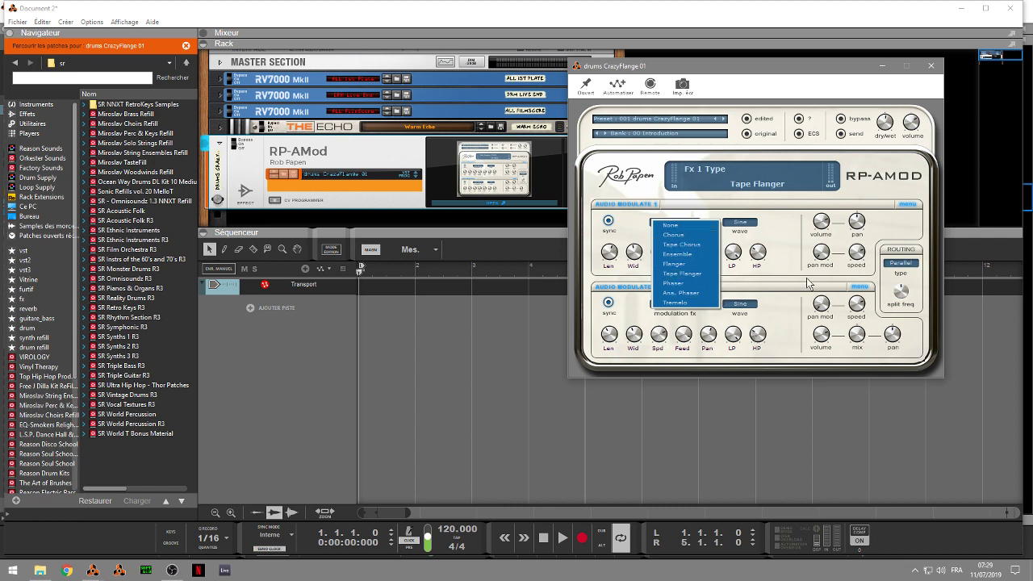
left_click(901, 263)
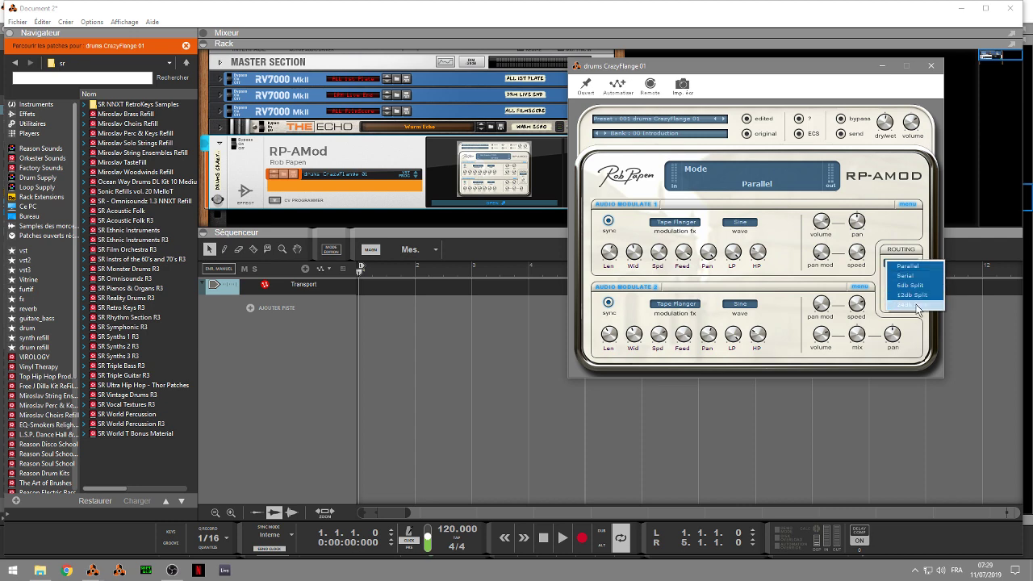
left_click(875, 238)
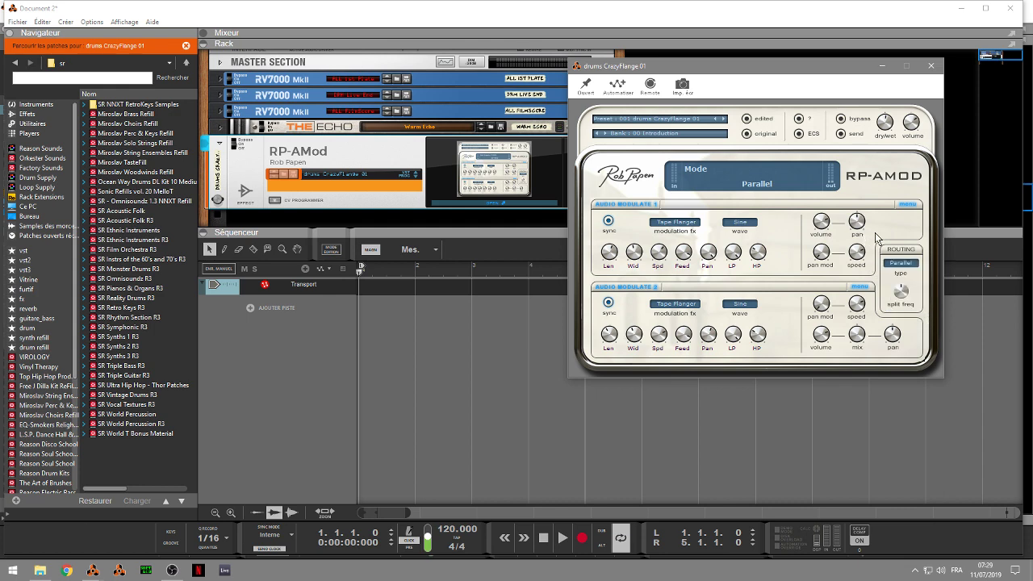
Look through RP-AMod's preset groups without loading a preset, and close the effect's window.
left_click(643, 121)
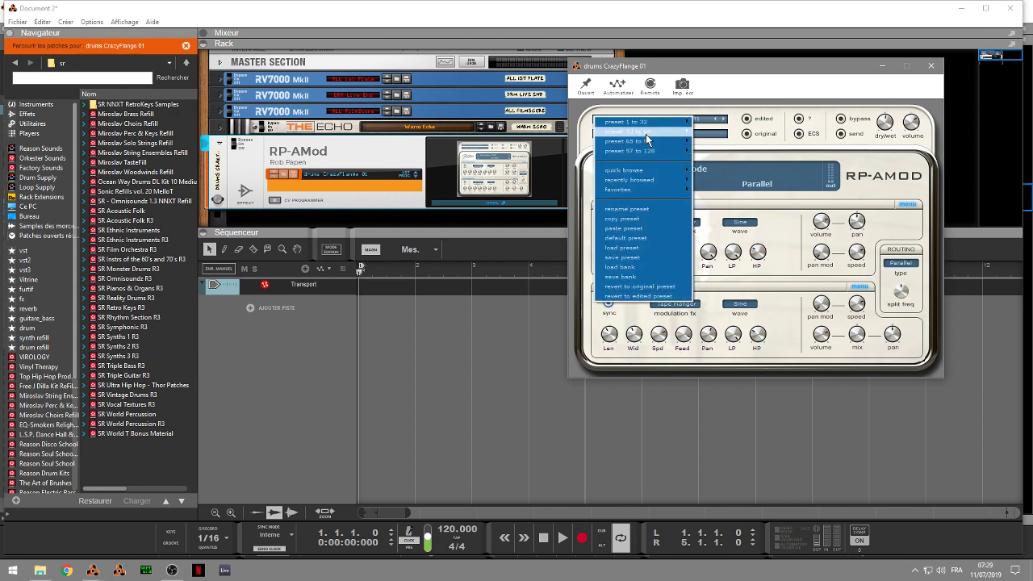
mouse_move(649, 125)
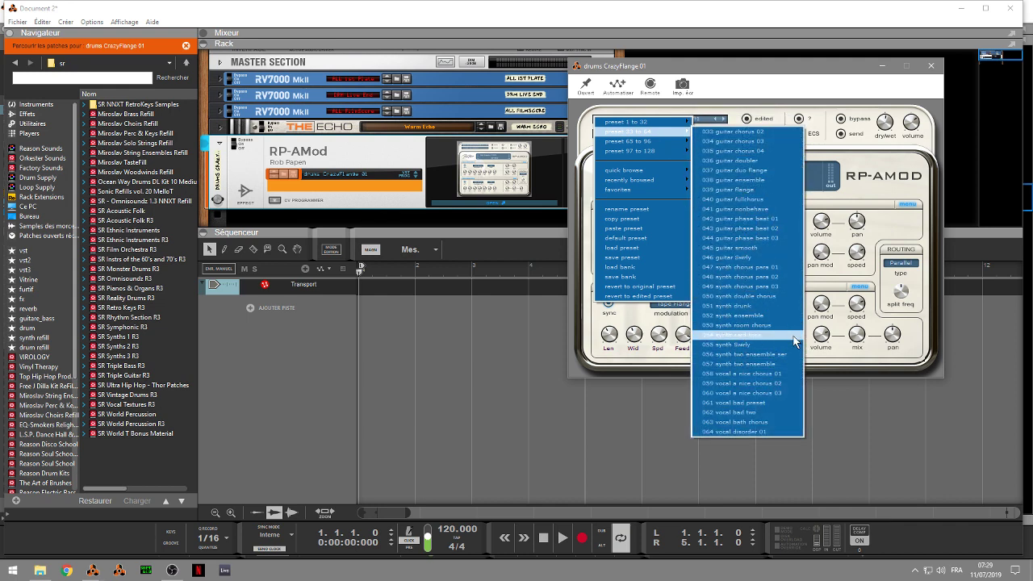
left_click(876, 163)
left_click(931, 65)
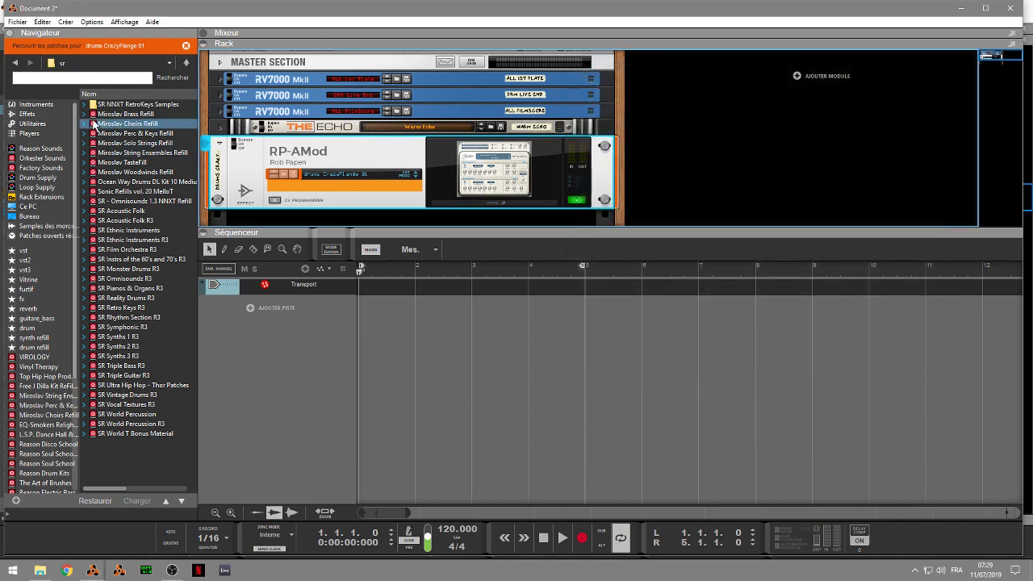
Replace RP-AMod in the rack with Rob Papen's RP-Delay effect and place its editor clear of the rack.
left_click(27, 114)
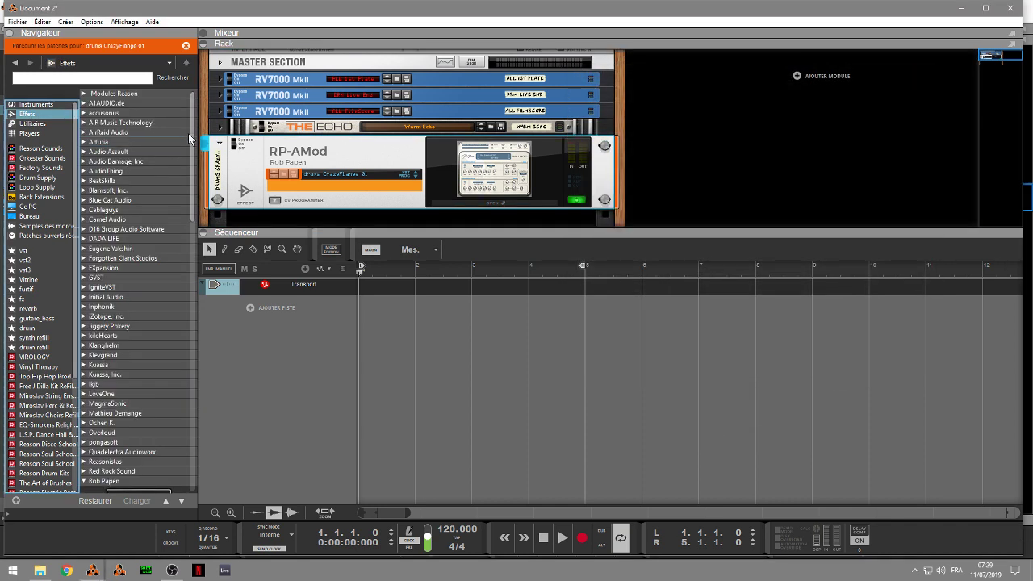
double_click(188, 133)
scroll(193, 190, "down", 2)
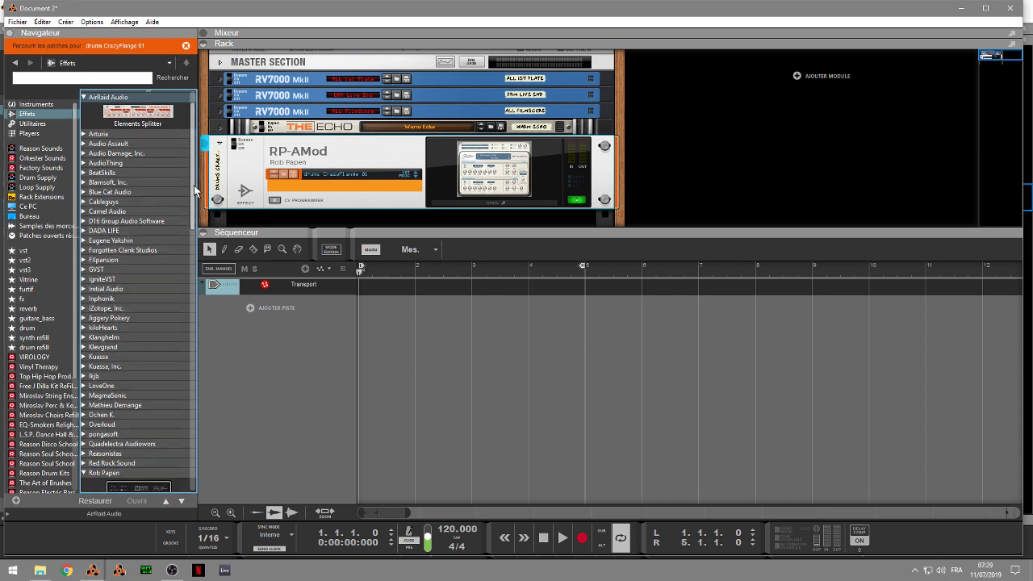
scroll(193, 191, "down", 10)
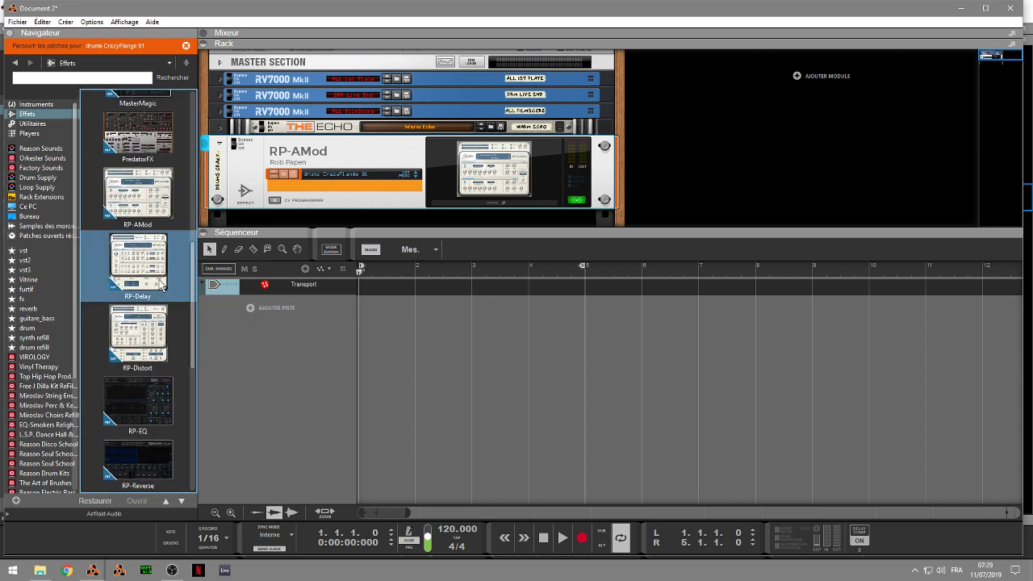
left_click_drag(161, 285, 532, 197)
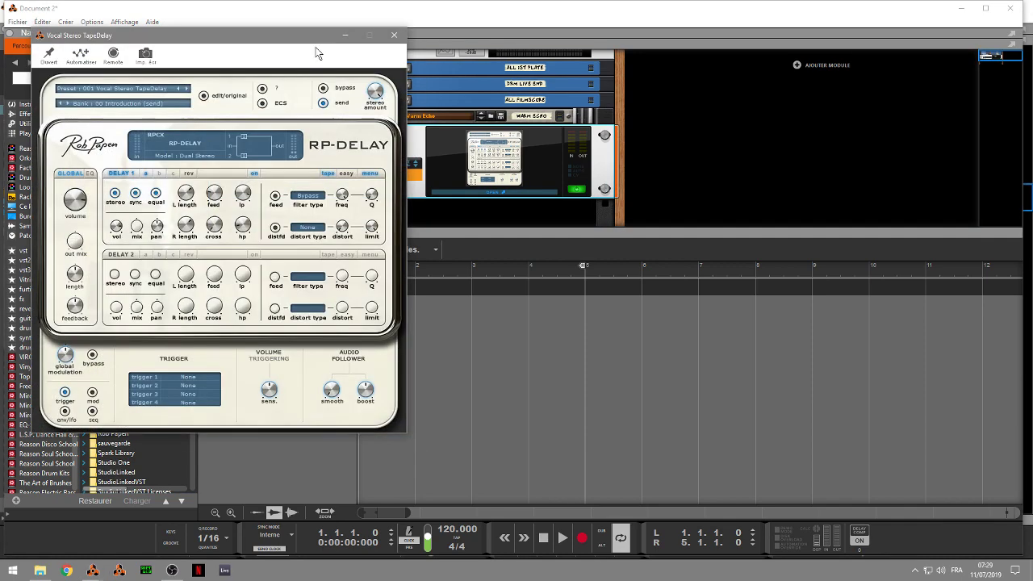
left_click_drag(296, 40, 869, 64)
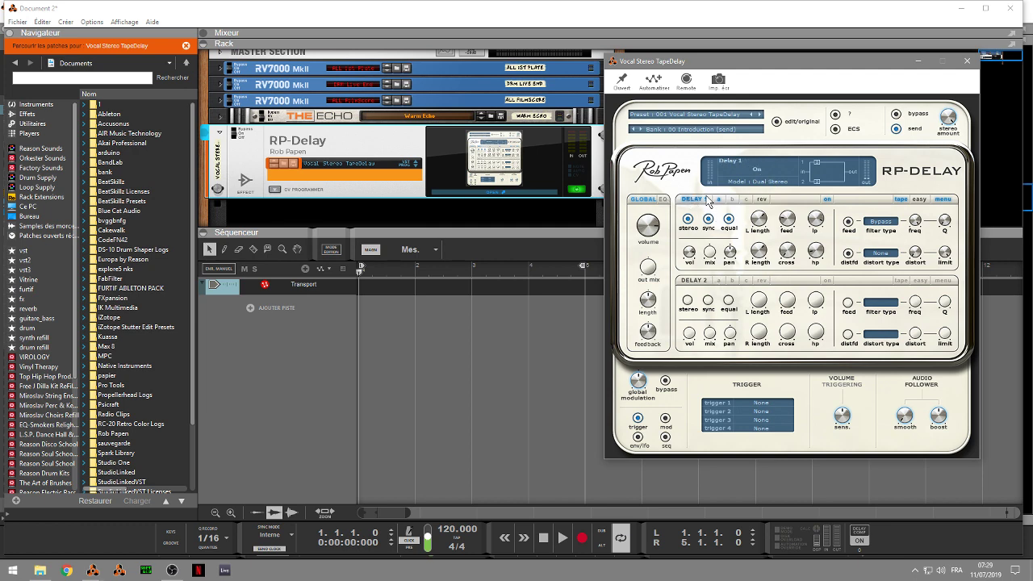
Look through RP-Delay's Delay 1 filter types and trigger 1 MIDI CC sources without choosing one, and switch Delay 1 off.
left_click(883, 226)
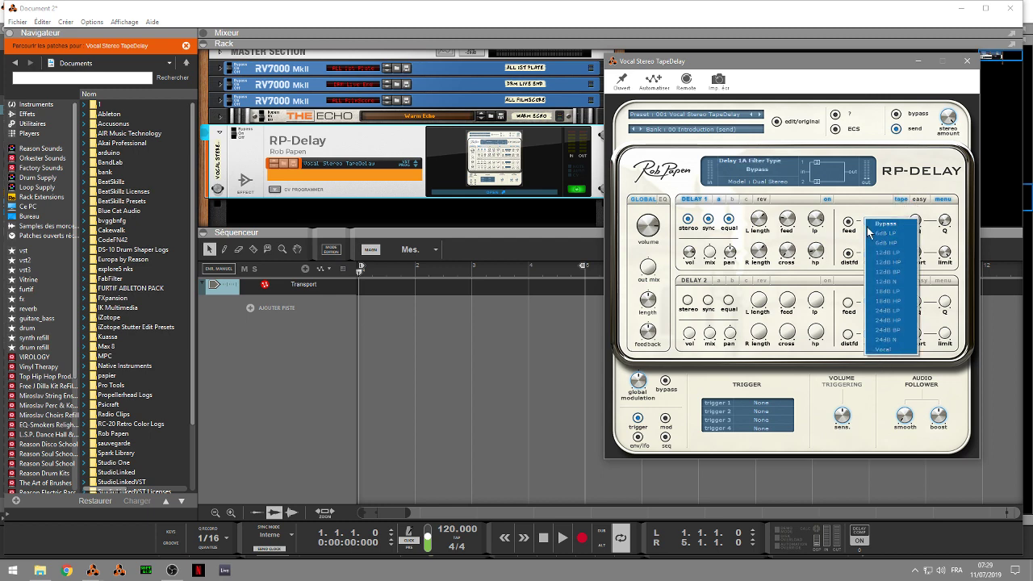
left_click(828, 204)
left_click(827, 200)
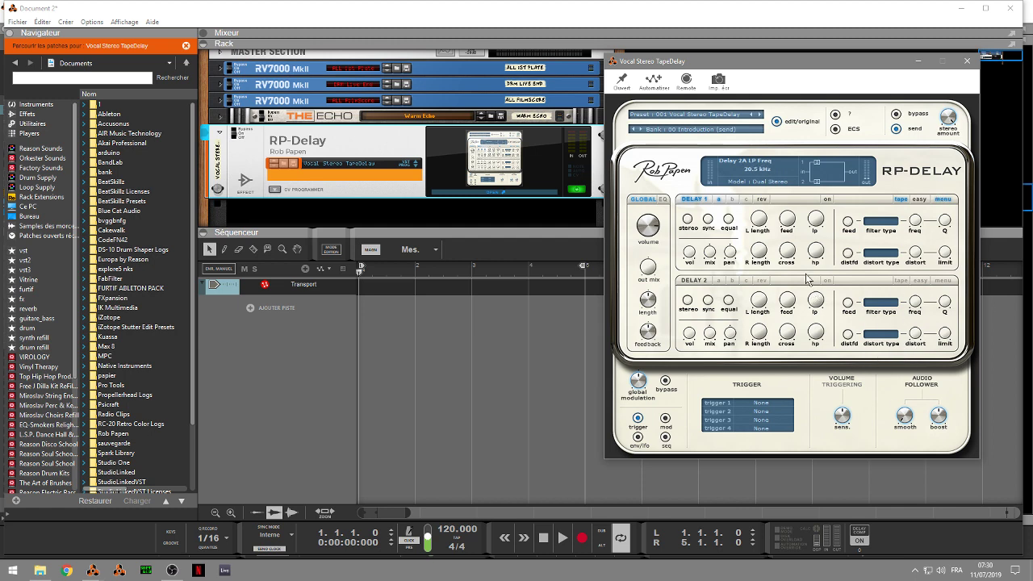
left_click(772, 402)
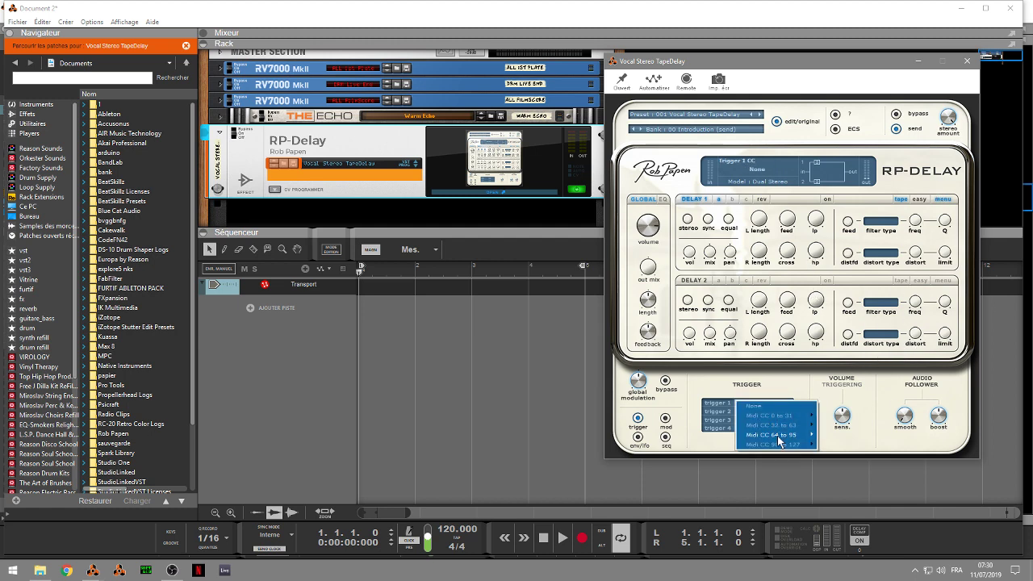
left_click(748, 393)
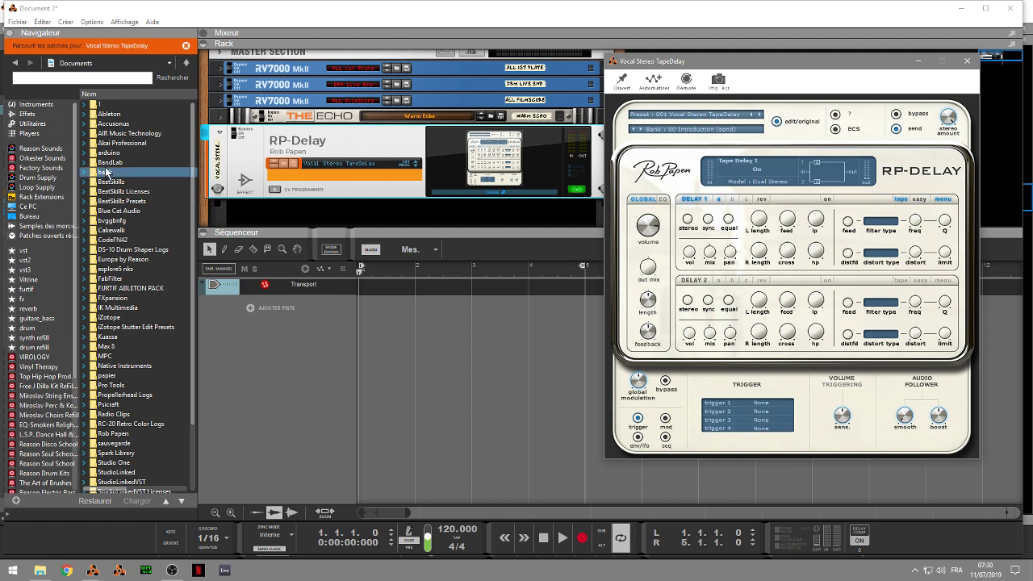
Replace RP-Delay in the rack with Rob Papen's RP-Distort effect and place its editor clear of the rack.
left_click(28, 114)
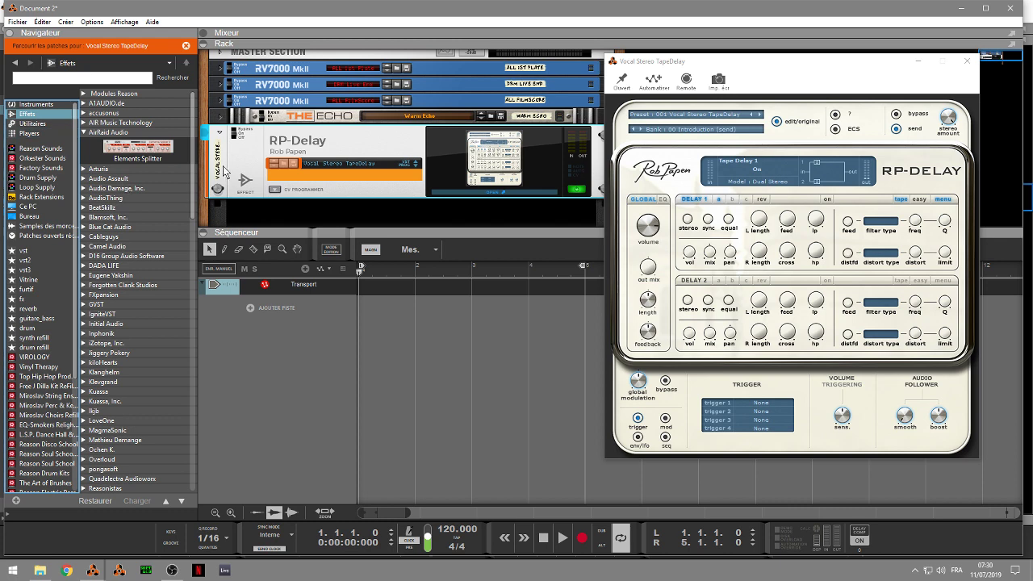
scroll(195, 325, "down", 10)
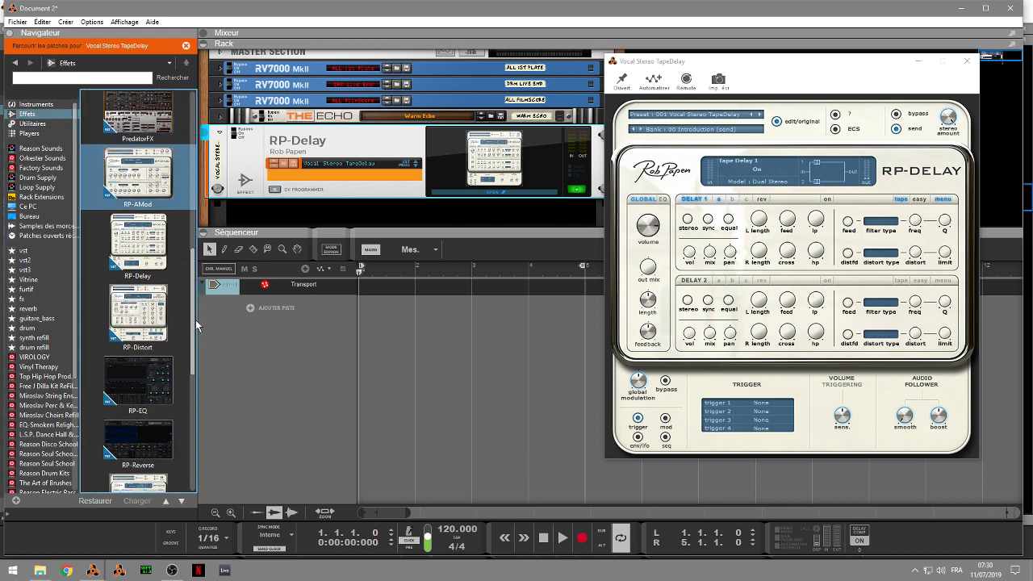
mouse_move(137, 314)
left_mouse_down()
mouse_move(525, 193)
mouse_move(528, 173)
mouse_move(557, 165)
mouse_move(599, 175)
mouse_move(533, 176)
left_mouse_up()
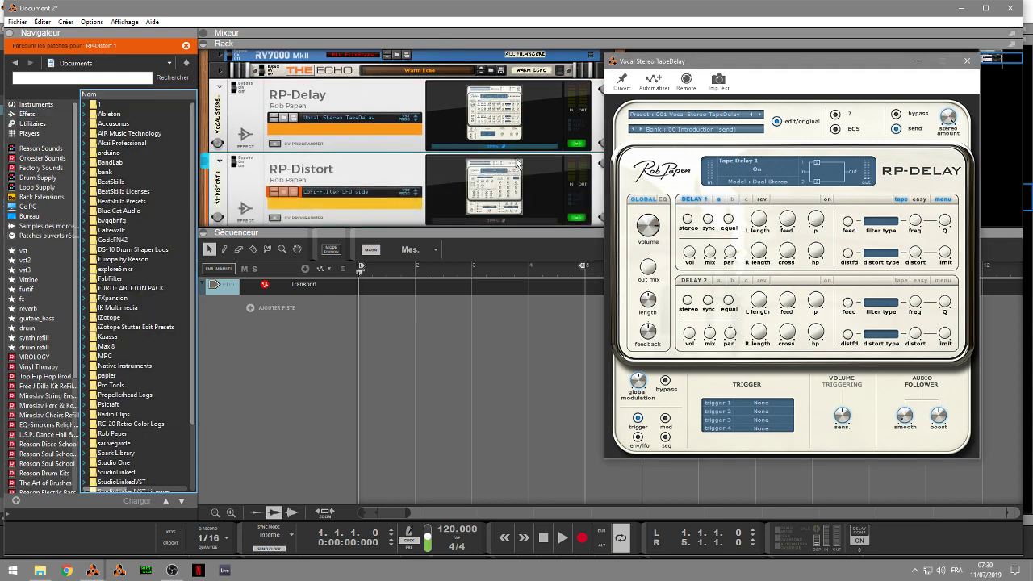
left_click(378, 95)
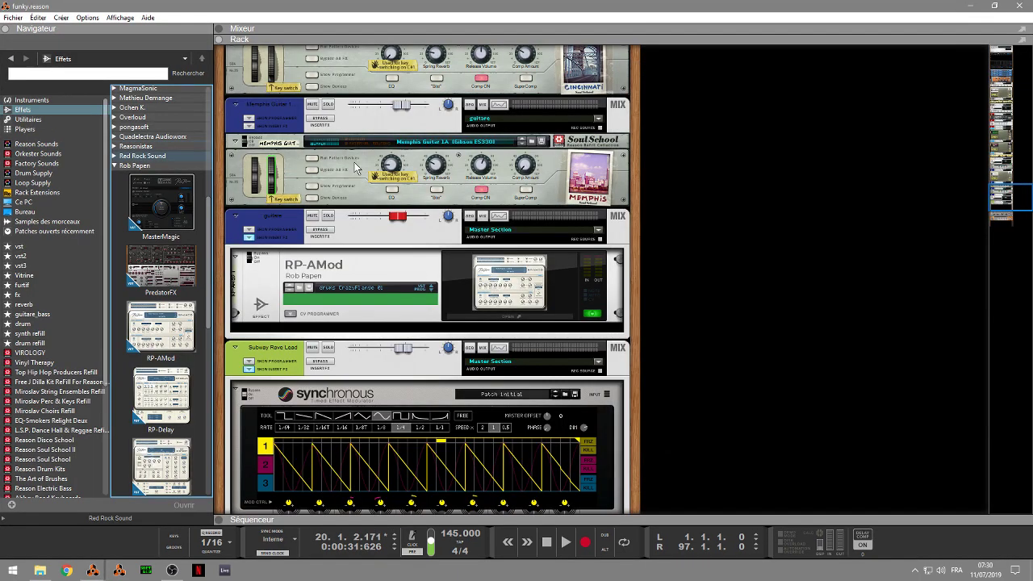
left_click(119, 572)
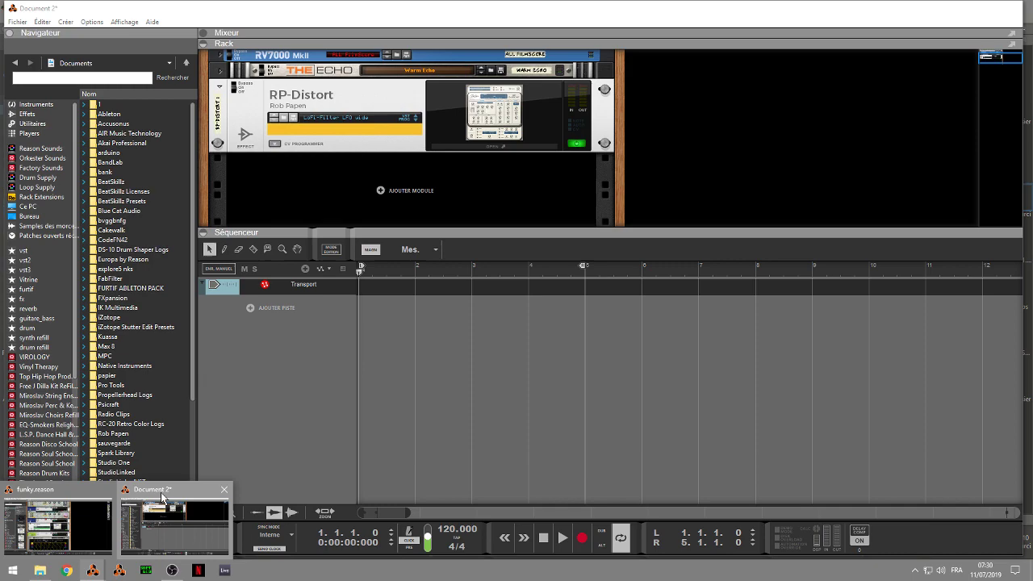
left_click(161, 498)
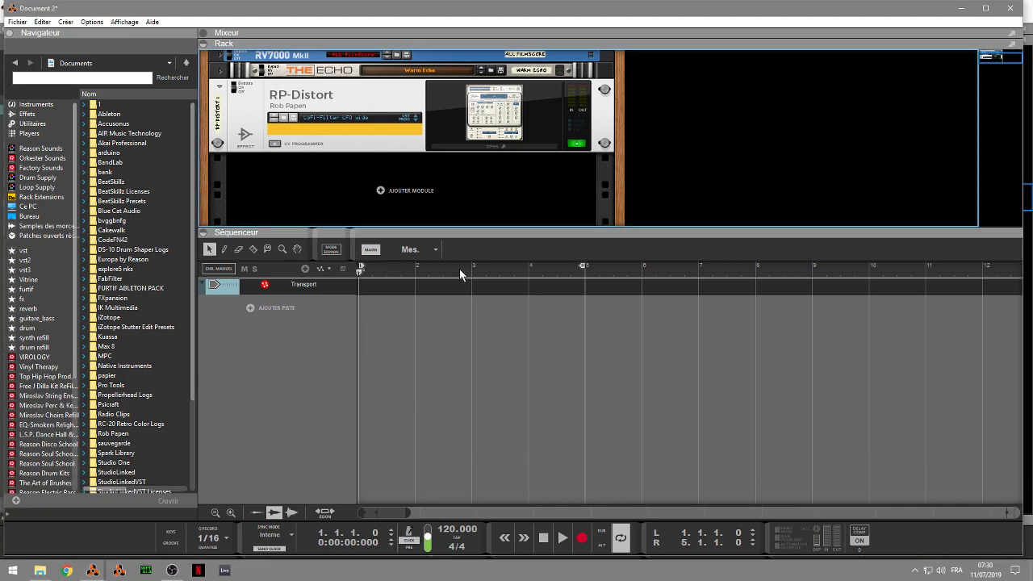
left_click(526, 146)
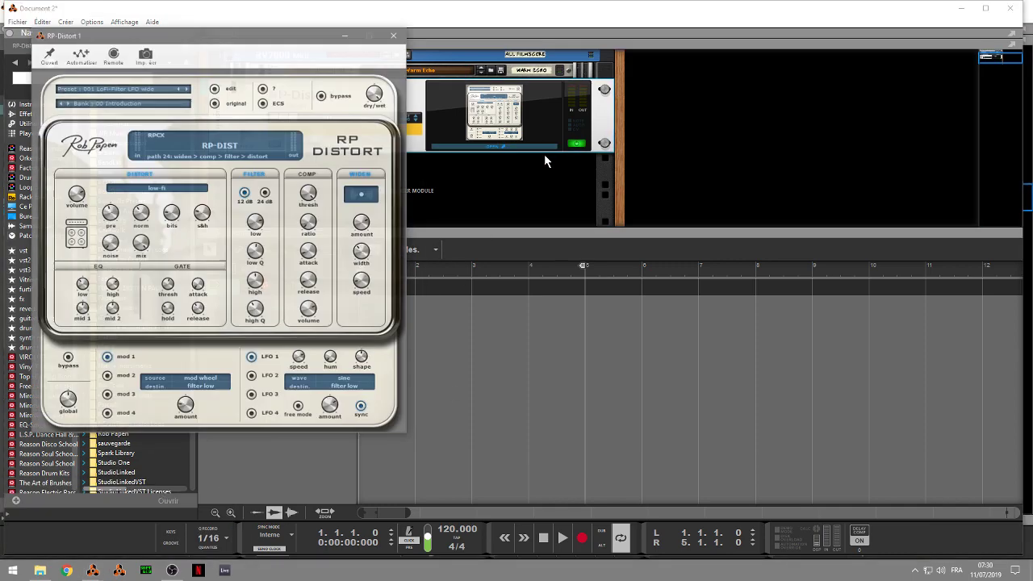
left_click_drag(225, 29, 768, 45)
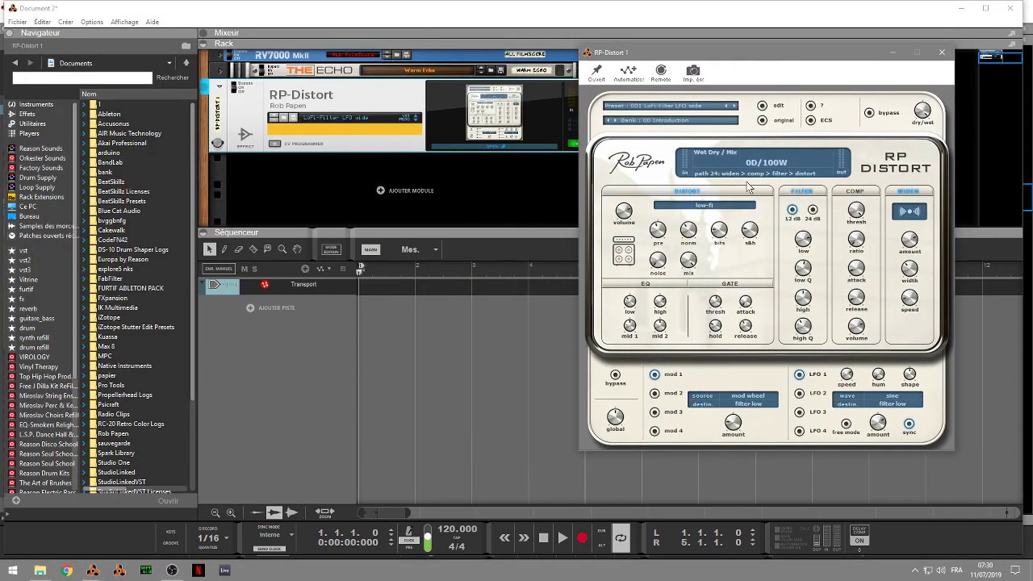
Examine RP-Distort's distortion types and effect path orders, keeping the current choices.
left_click(707, 206)
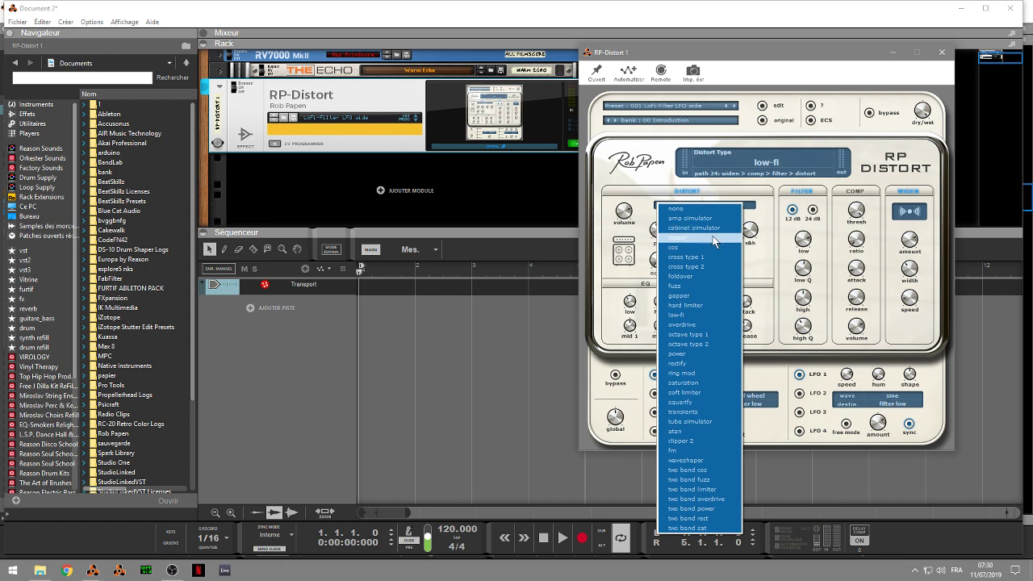
left_click(754, 173)
left_click(599, 286)
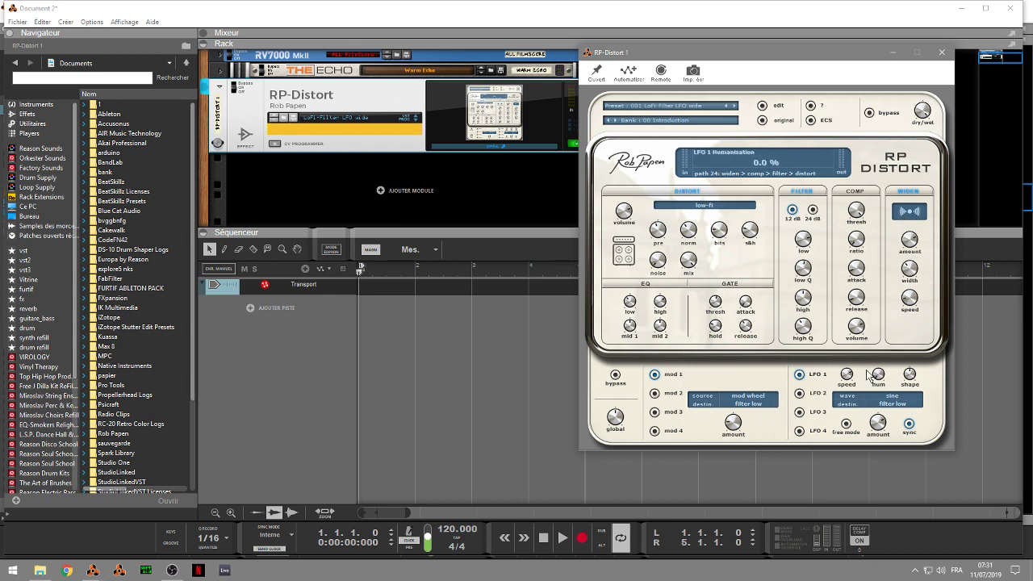
left_click(736, 172)
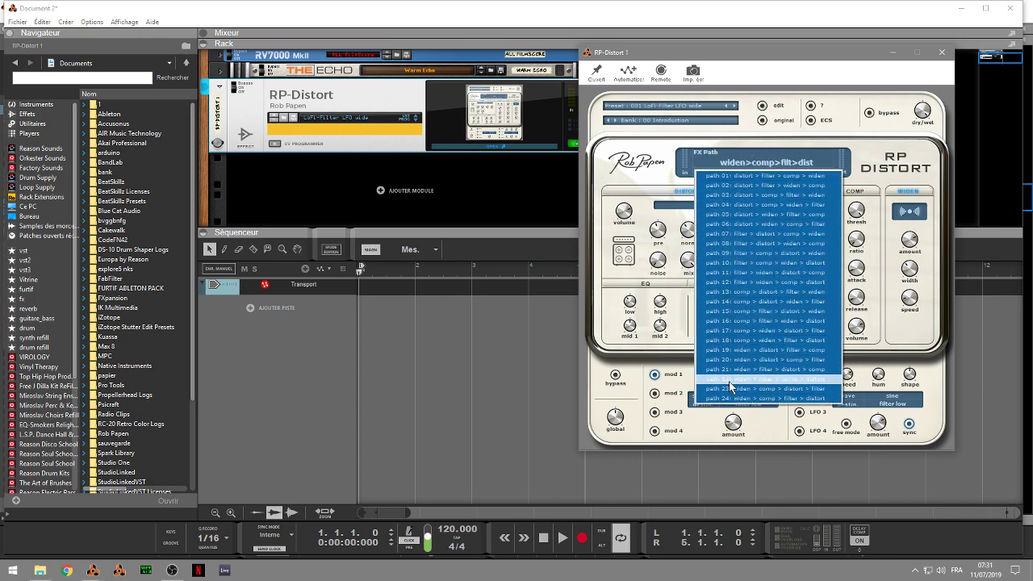
left_click(627, 162)
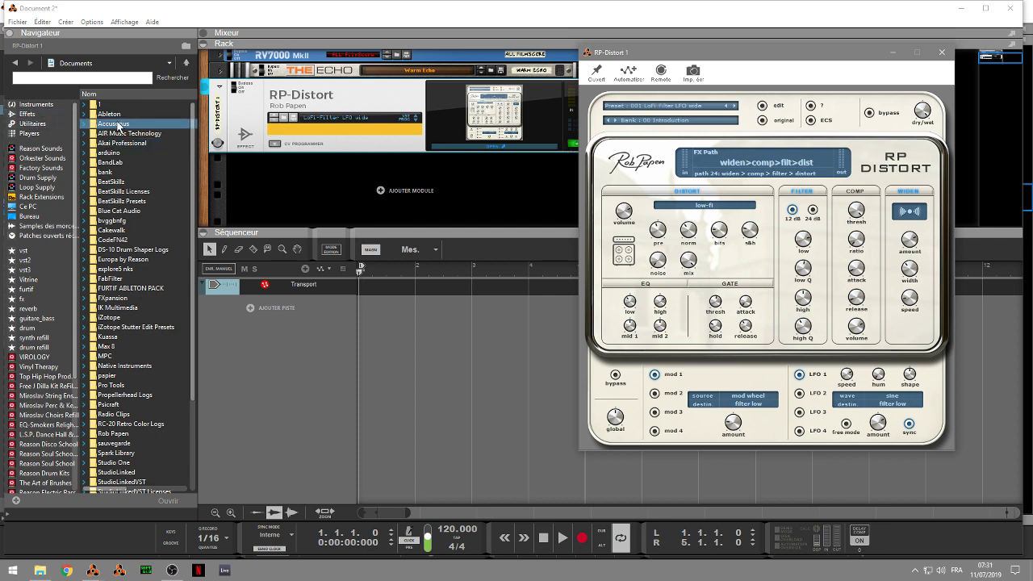
Replace RP-Distort in the rack with Rob Papen's RP-EQ effect and move its editor clear of the device's name.
left_click(31, 117)
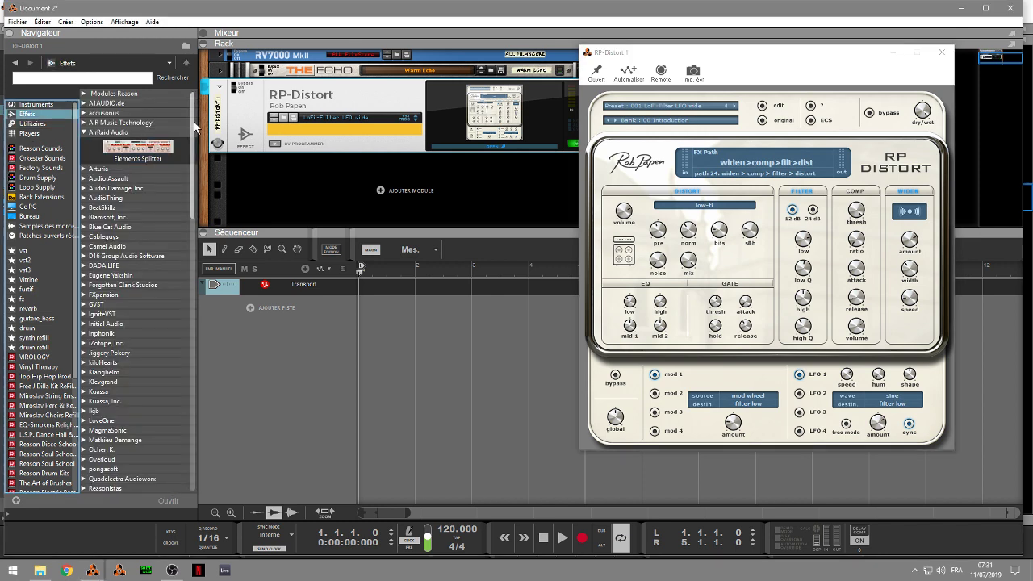
left_click_drag(194, 122, 203, 341)
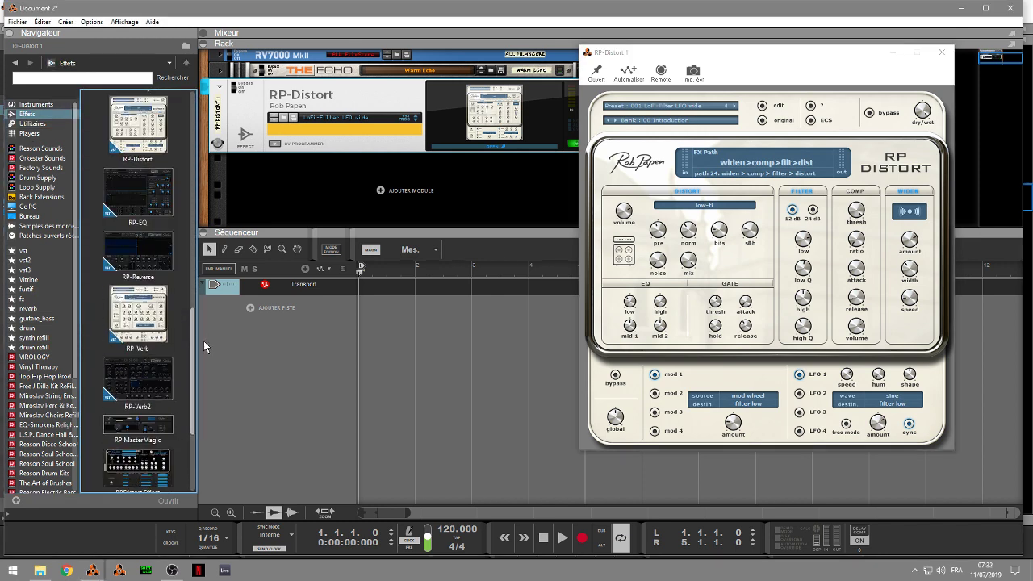
left_click_drag(134, 196, 405, 123)
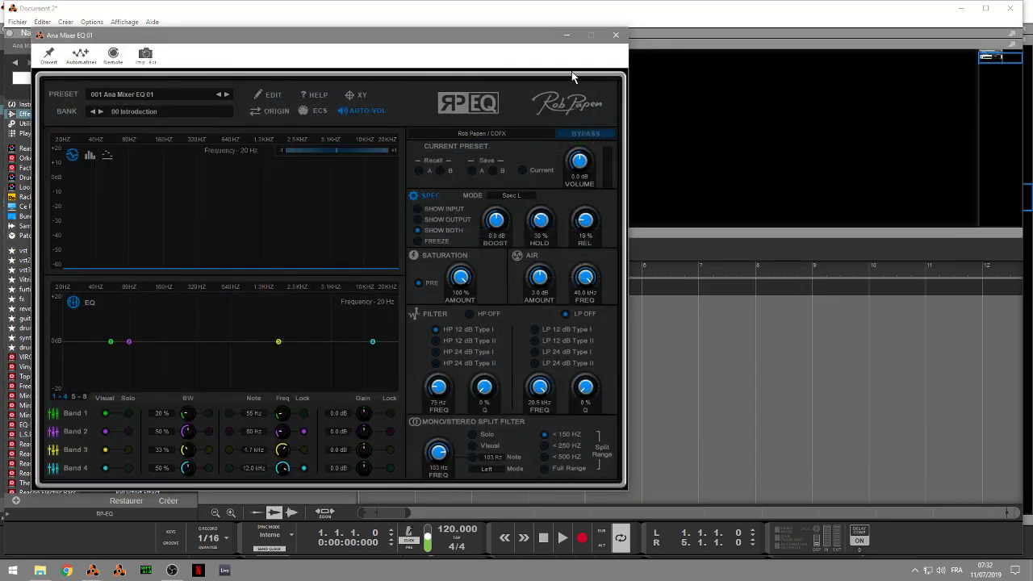
left_click_drag(496, 32, 824, 25)
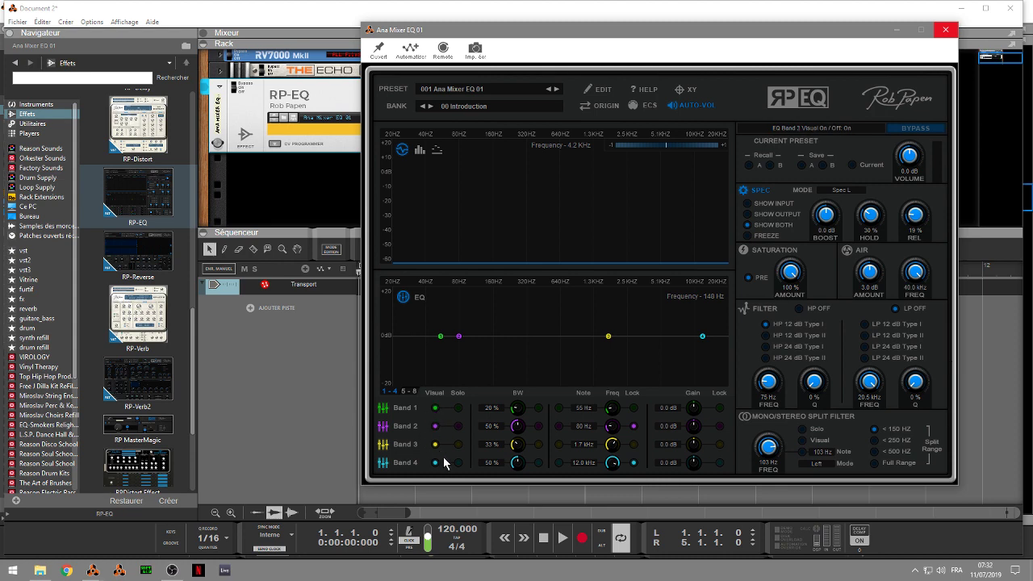
Show RP-EQ's bands 5 to 8, set the saturation amount to 92 % and switch Air on.
left_click(404, 391)
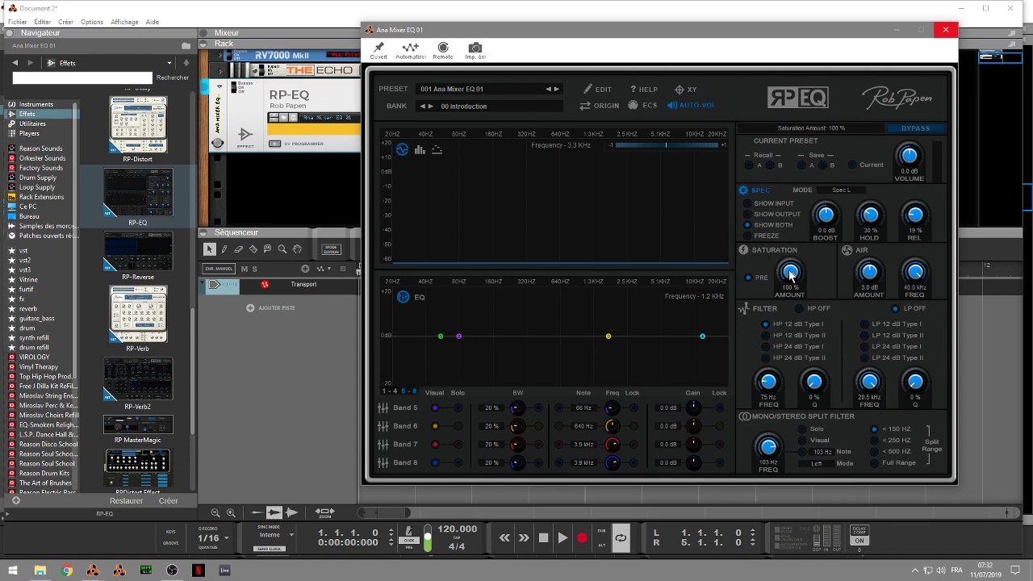
left_click_drag(791, 319, 791, 323)
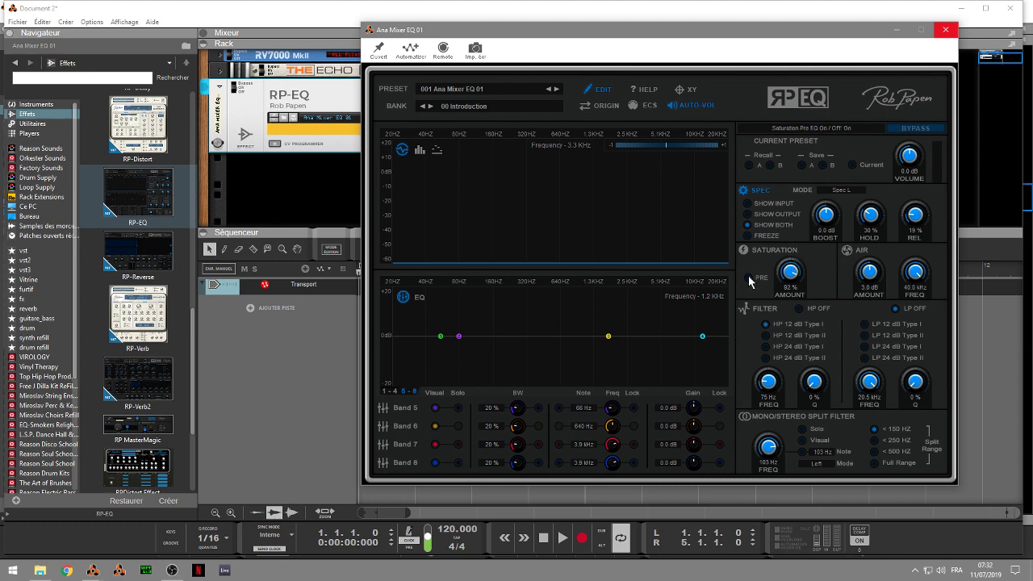
left_click(749, 279)
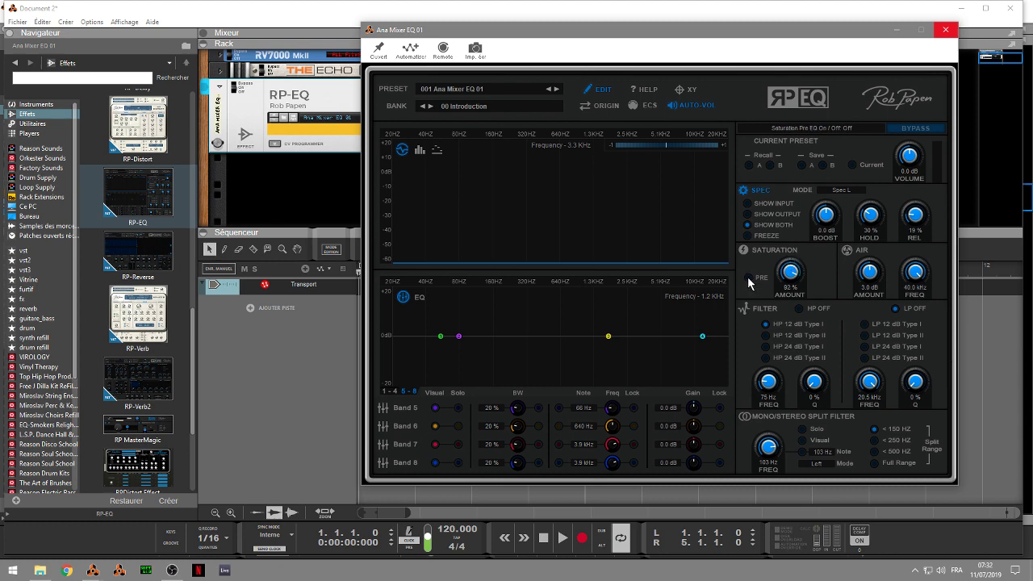
left_click(846, 251)
left_click(194, 338)
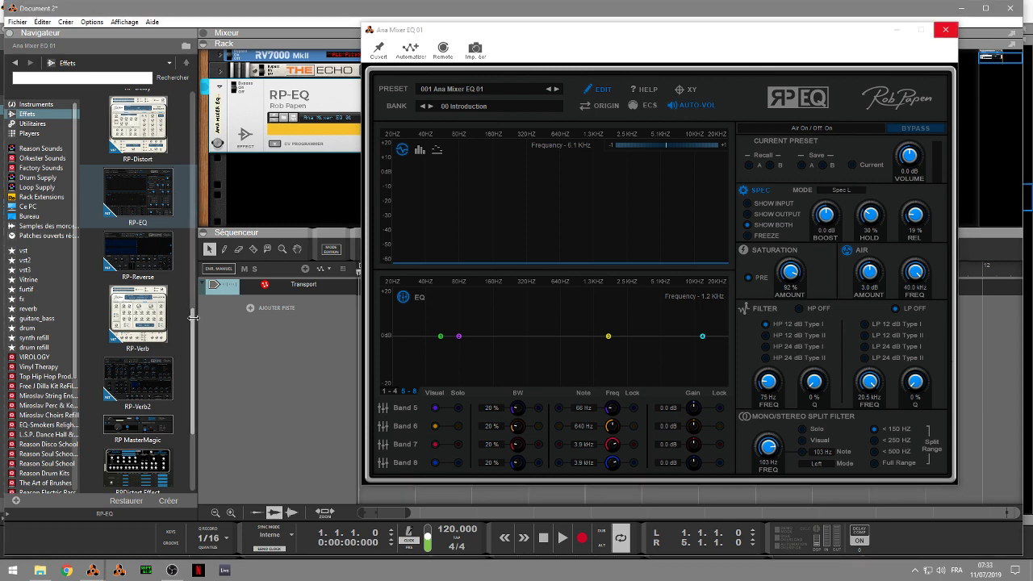
scroll(194, 299, "up", 3)
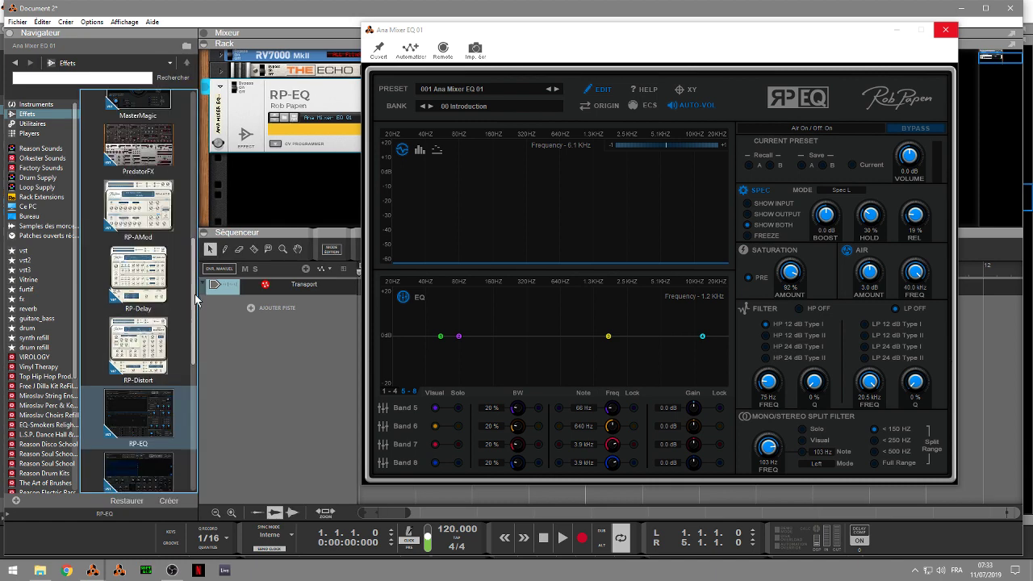
scroll(198, 300, "up", 10)
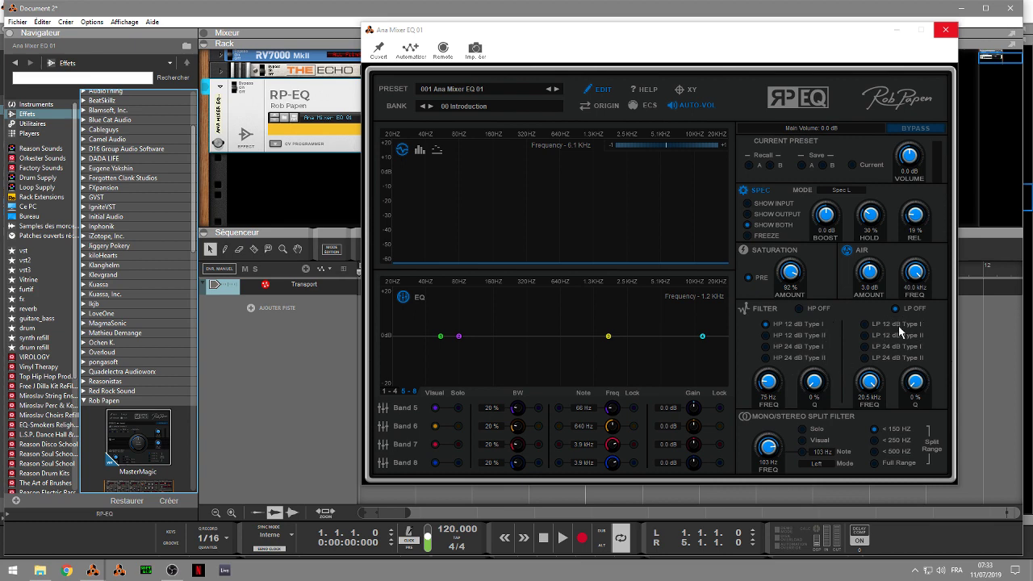
Set RP-EQ's high-pass filter frequency to 234 Hz and its Q to 39 %, and close the effect's editor.
mouse_move(772, 388)
left_click_drag(769, 391, 823, 392)
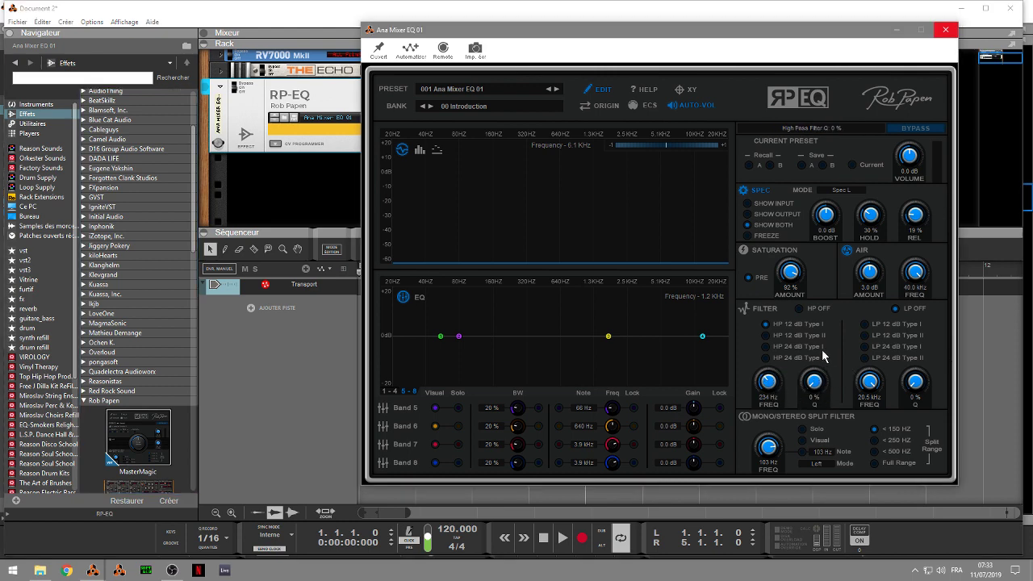
mouse_move(823, 355)
left_mouse_down()
mouse_move(824, 366)
mouse_move(826, 341)
left_mouse_up()
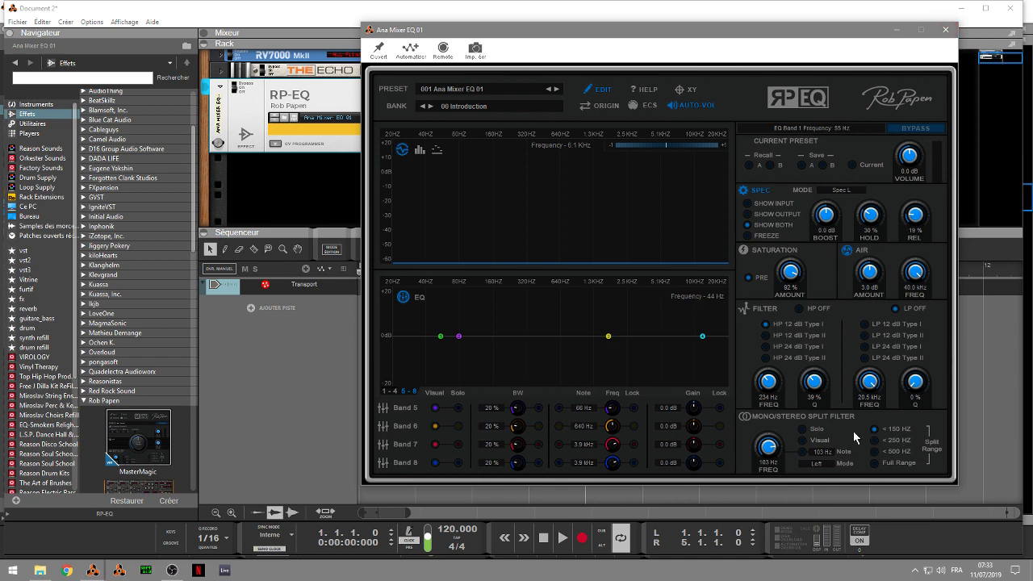
scroll(813, 380, "down", 1)
left_click(946, 29)
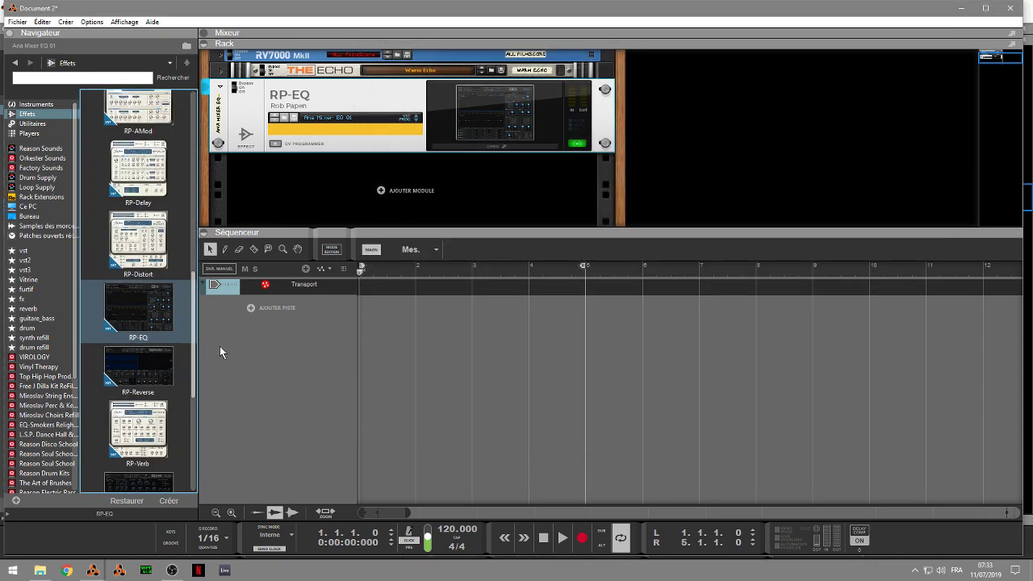
Replace RP-EQ in the rack with Rob Papen's RP-Reverse effect and move its opened editor clear of the device's name.
left_click_drag(147, 278, 375, 117)
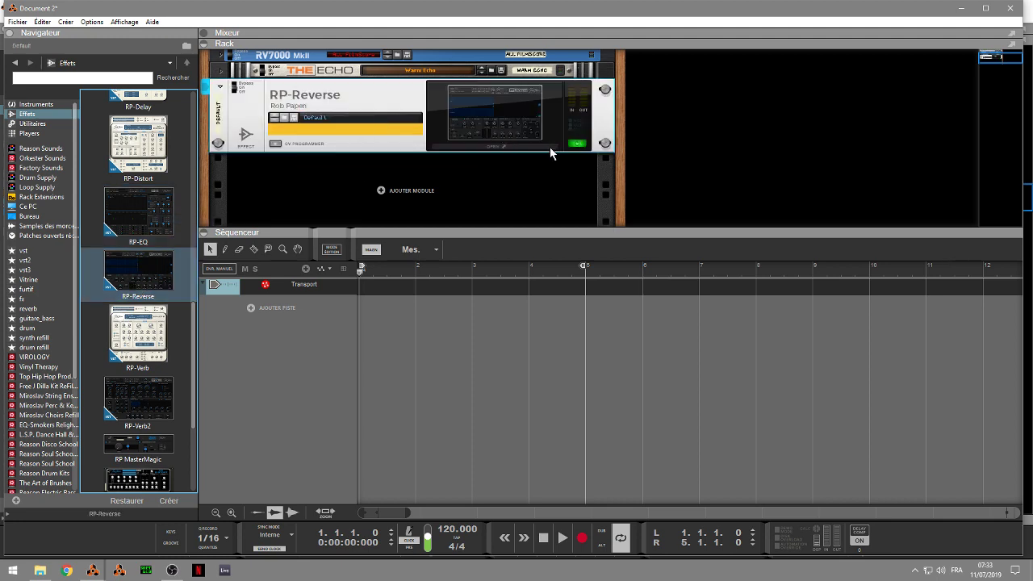
left_click(529, 143)
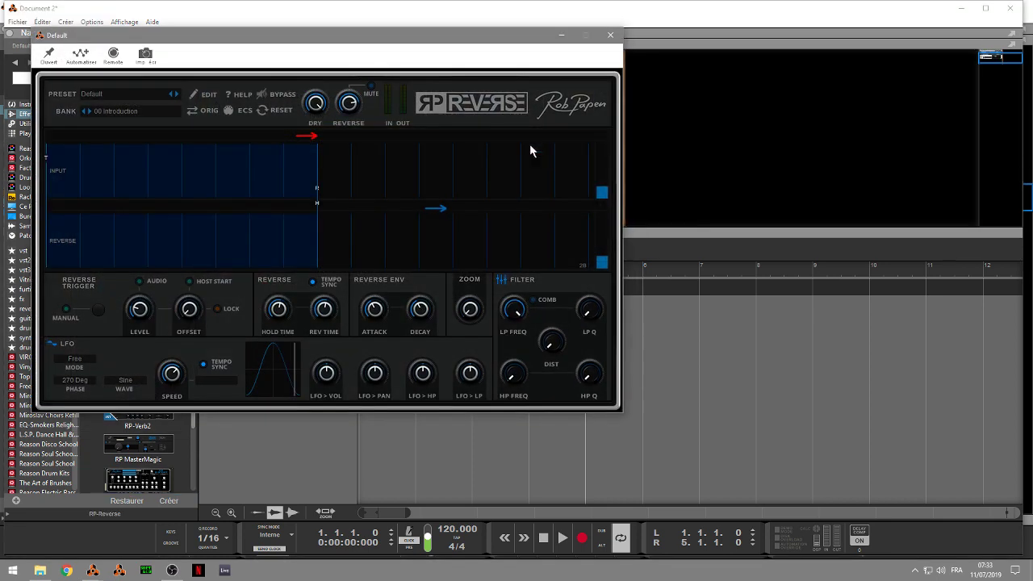
left_click_drag(432, 35, 766, 77)
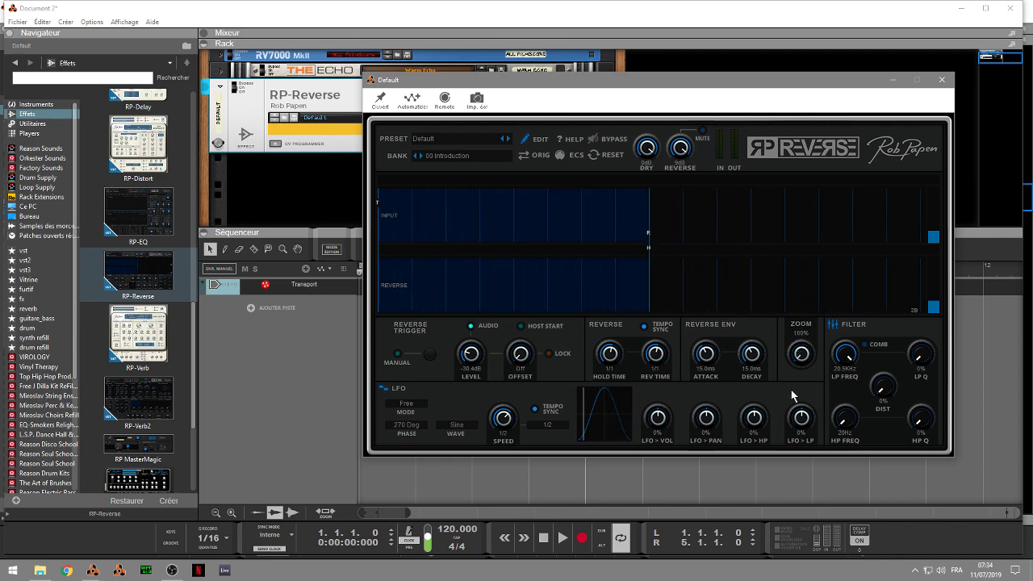
Set RP-Reverse's waveform zoom to 137 % and close the effect's editor.
scroll(685, 230, "up", 1)
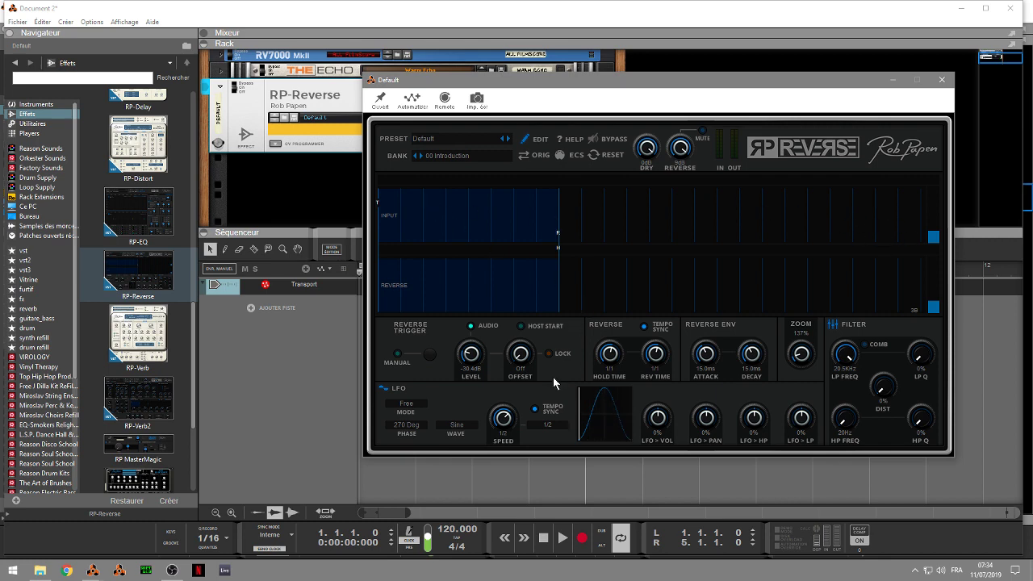
left_click(941, 82)
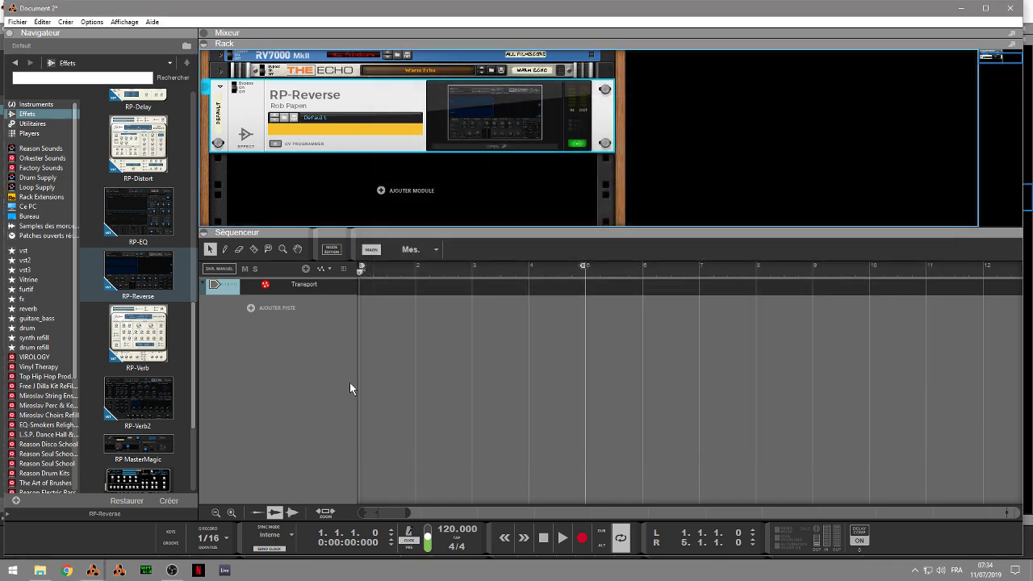
Replace RP-Reverse in the rack with Rob Papen's RP-Verb effect.
mouse_move(138, 339)
left_mouse_down()
mouse_move(139, 348)
mouse_move(451, 113)
mouse_move(484, 107)
mouse_move(480, 121)
left_mouse_up()
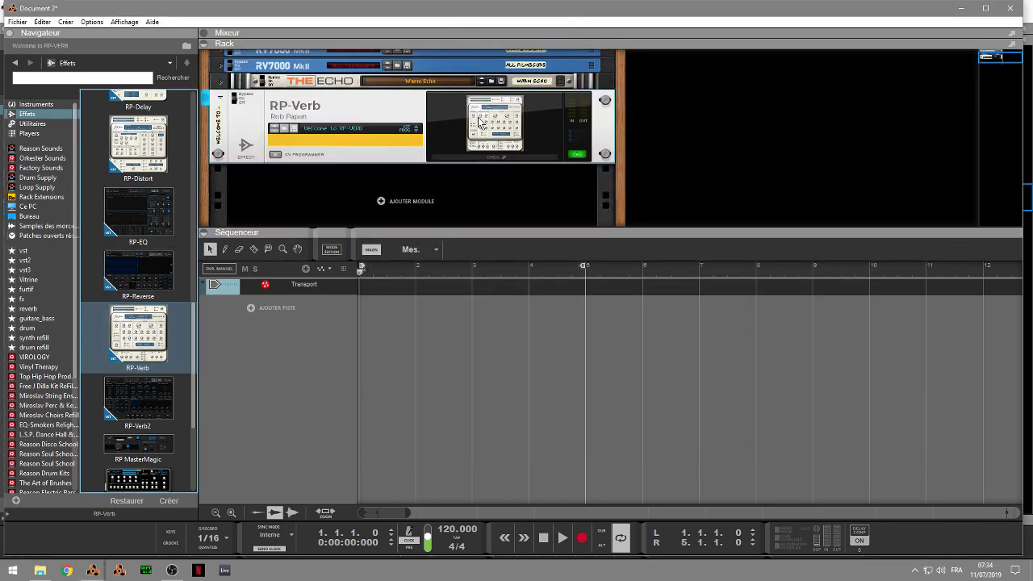
Open RP-Verb's editor, move it clear of the device's name, and look through its list of space types.
left_click(521, 157)
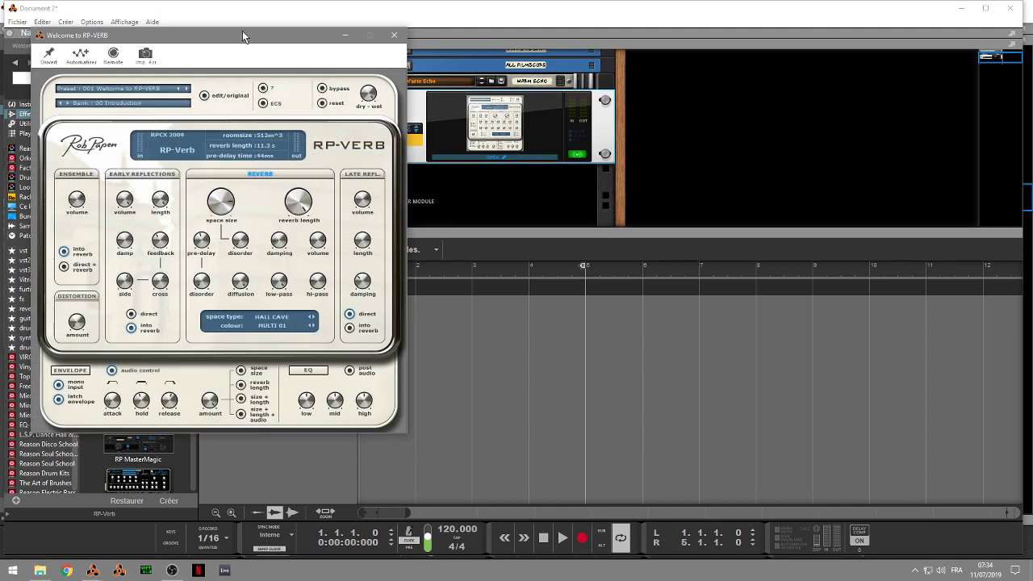
left_click_drag(242, 36, 759, 41)
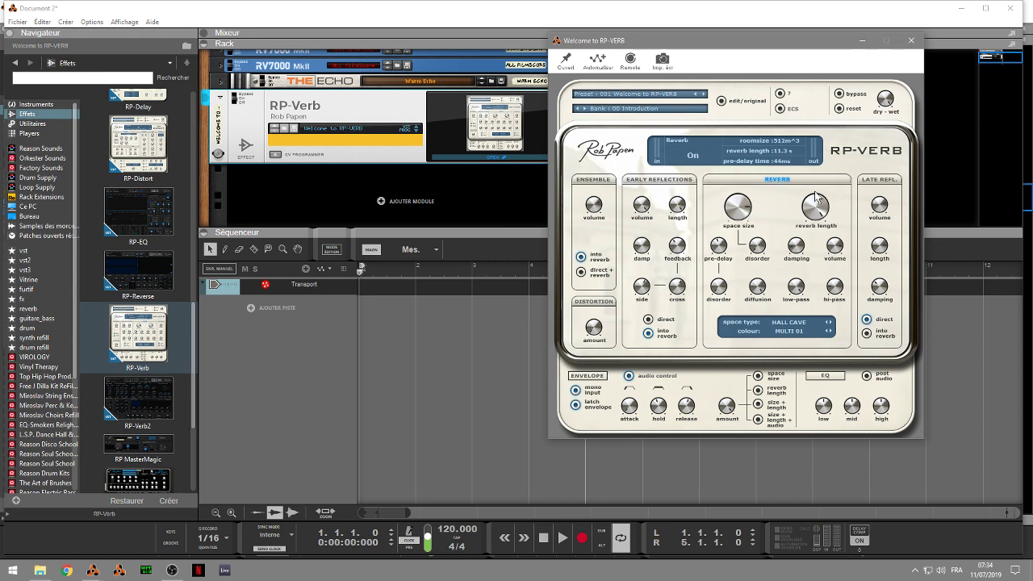
left_click(788, 334)
left_click(787, 321)
left_click(788, 323)
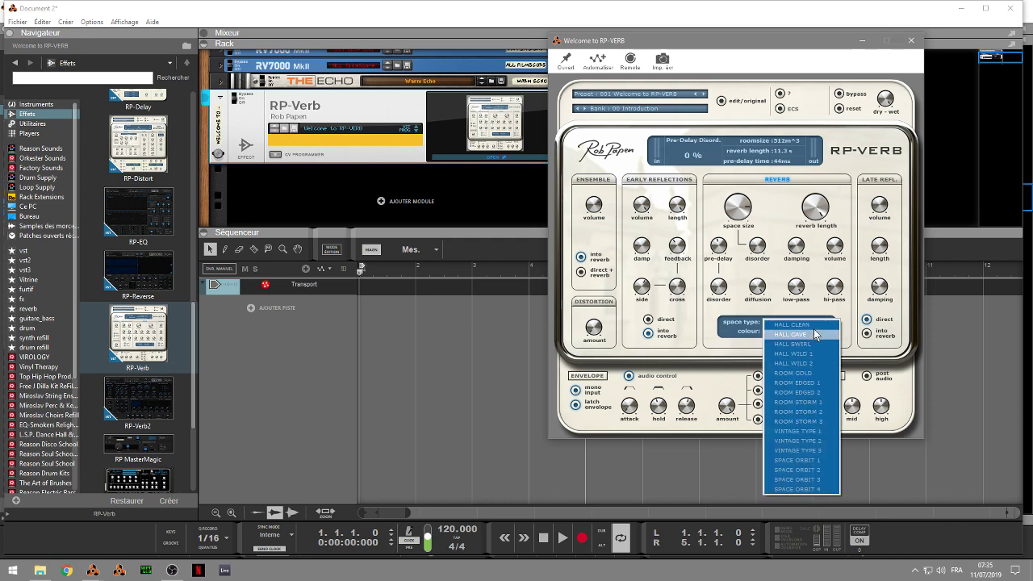
left_click(858, 319)
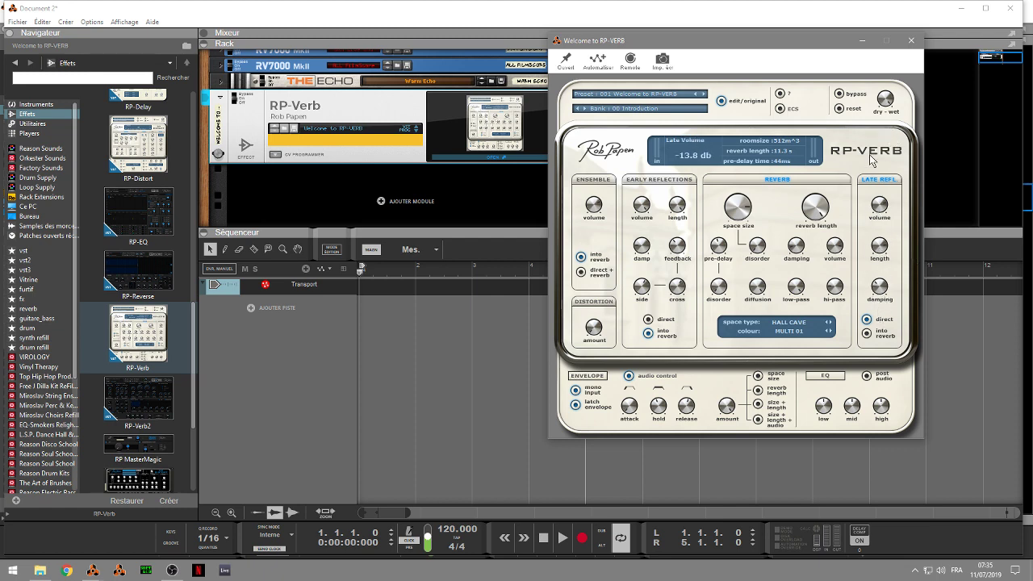
left_click(875, 184)
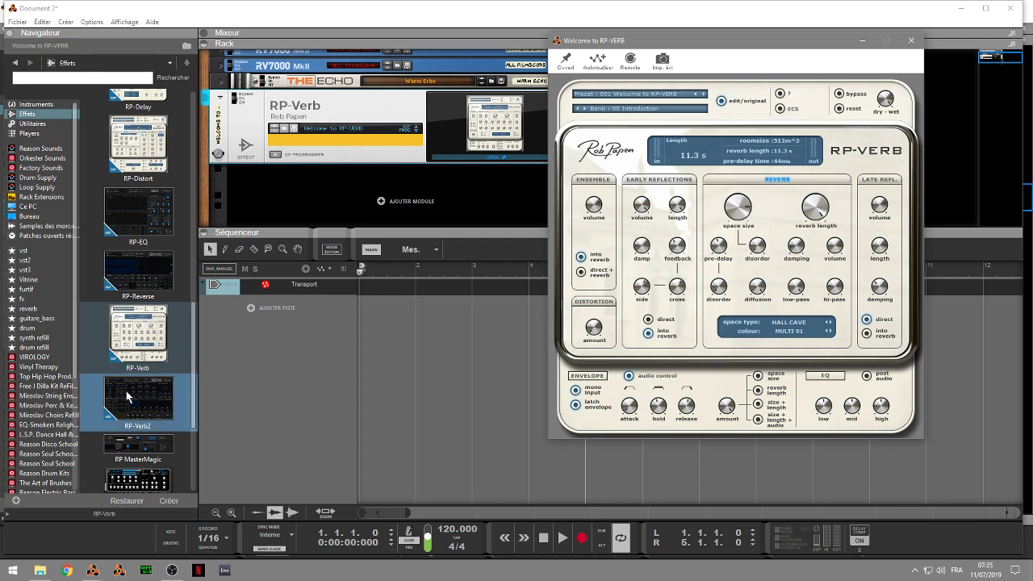
Replace RP-Verb in the rack with Rob Papen's RP-Verb2 effect and move its opened editor clear of the device's name.
left_click_drag(137, 416, 461, 127)
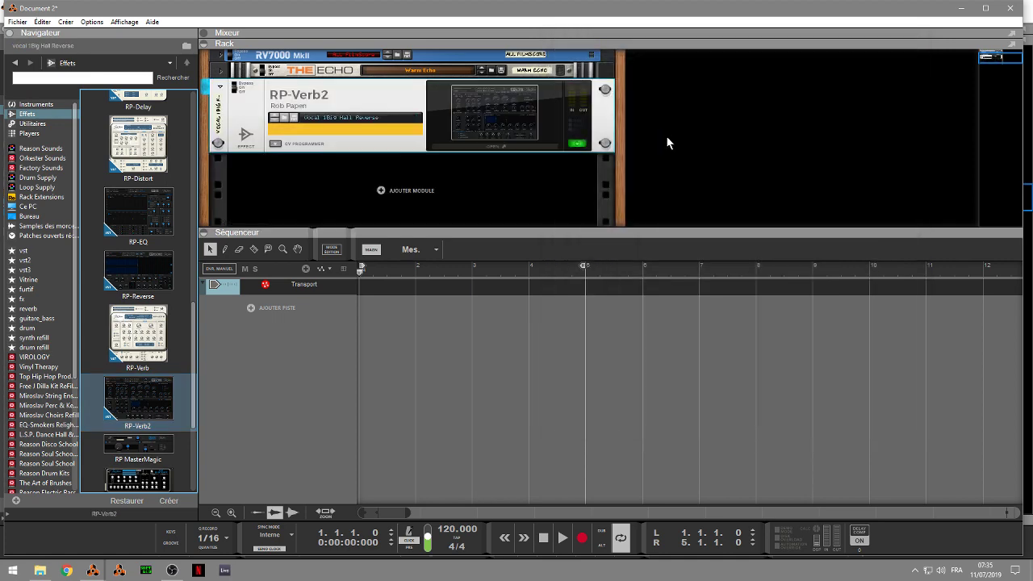
left_click(488, 131)
left_click_drag(402, 40, 752, 63)
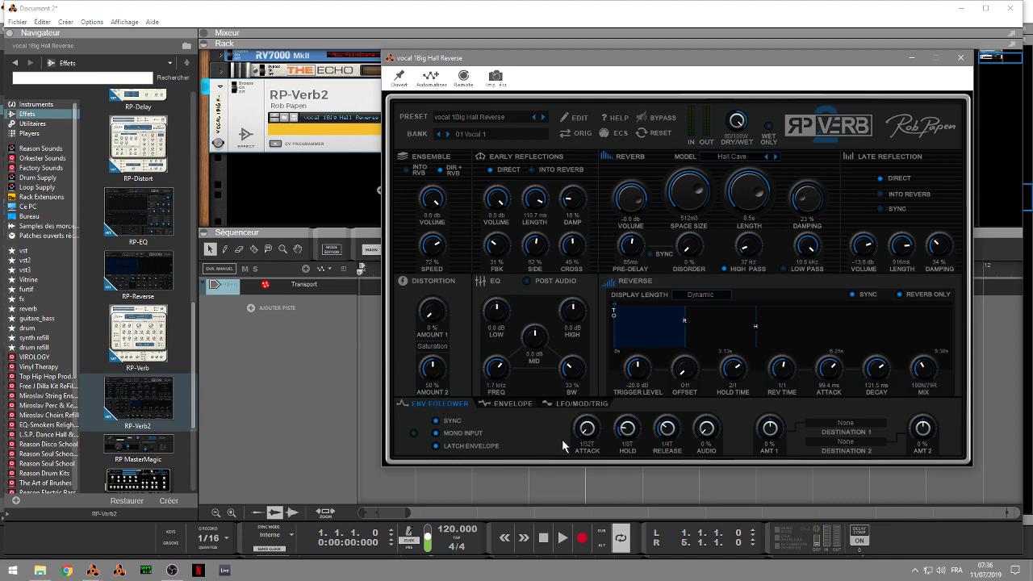
Examine RP-Verb2's Env Follower, Envelope and LFO/Mod/Trig sections.
left_click(504, 404)
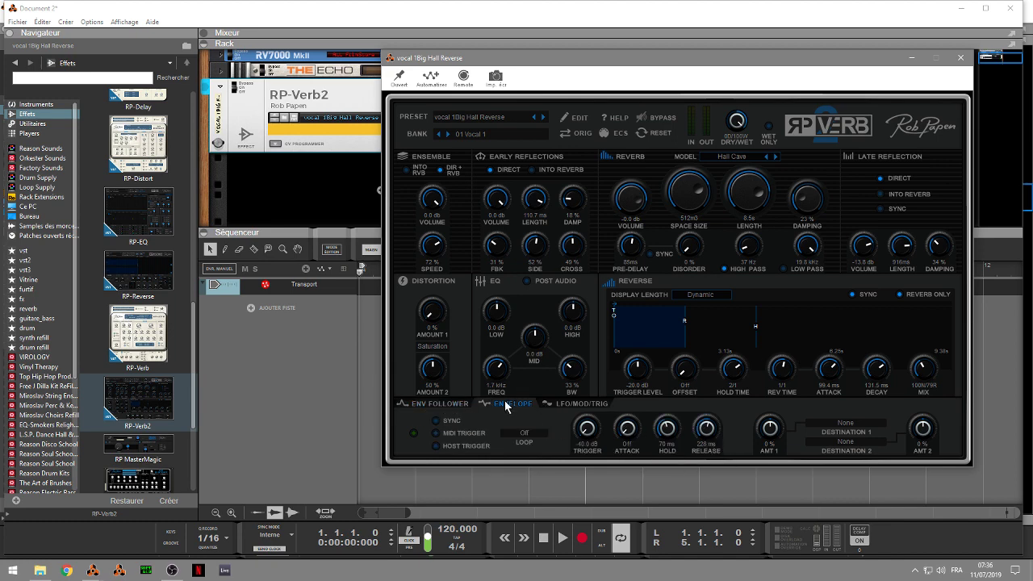
left_click(428, 403)
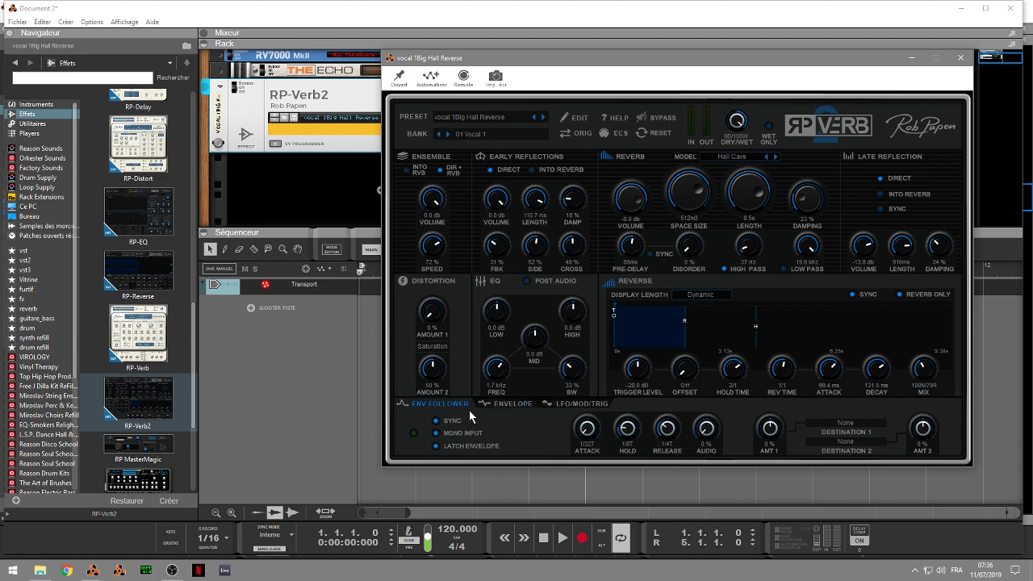
left_click(524, 407)
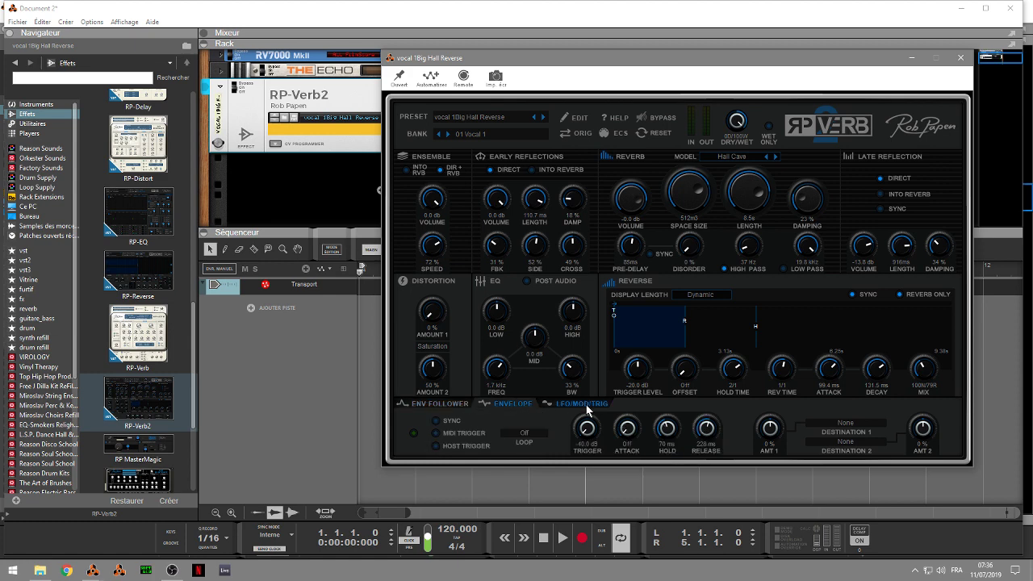
left_click(587, 404)
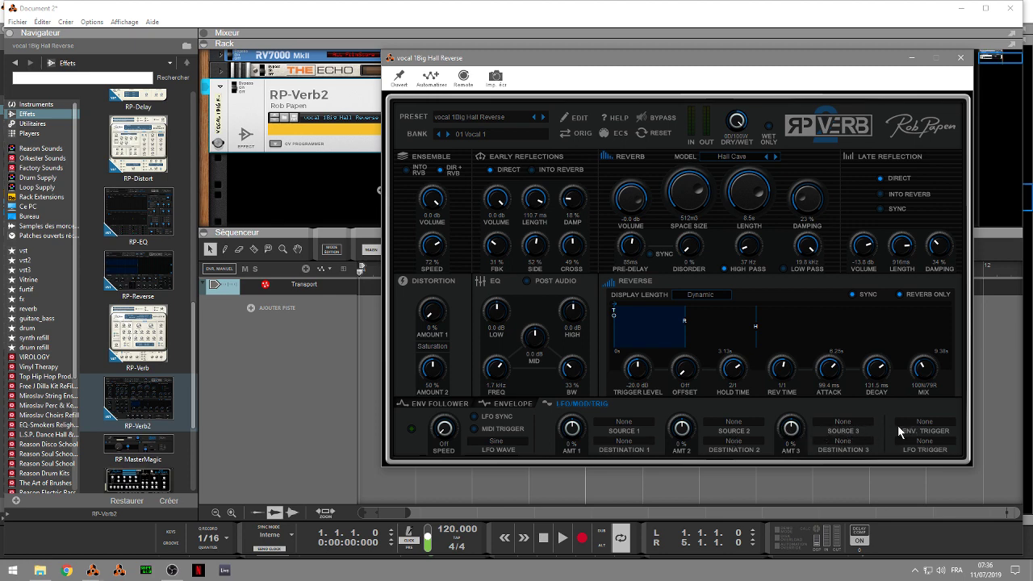
Look through RP-Verb2's preset list by its numbered groups and leave the list.
left_click(507, 116)
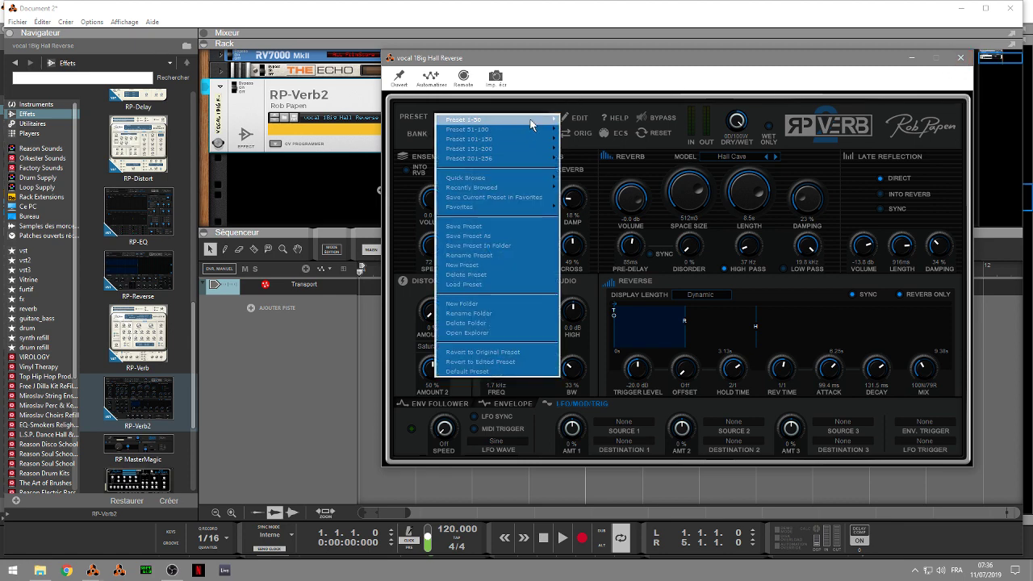
mouse_move(531, 122)
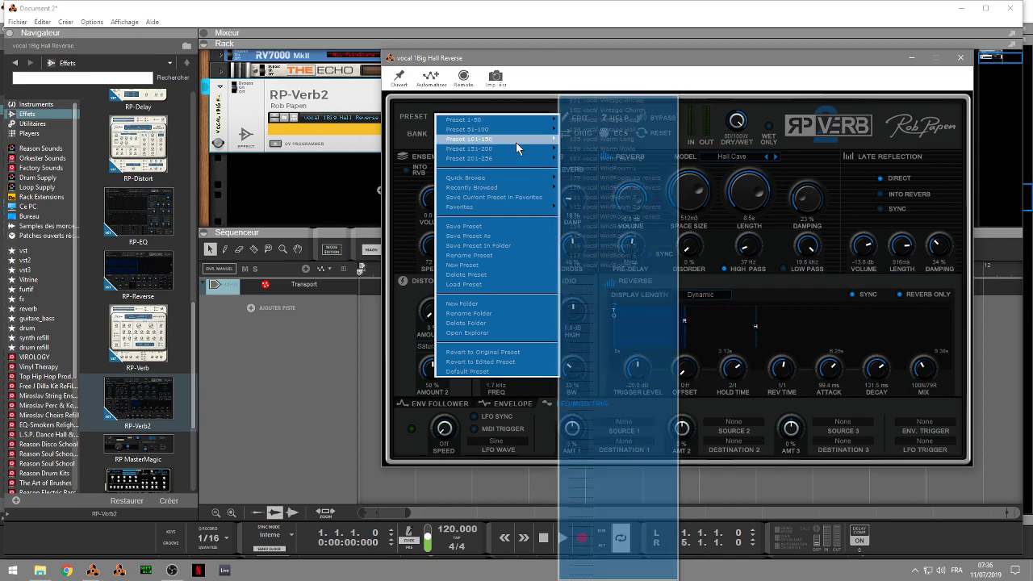
left_click(826, 119)
left_click(843, 127)
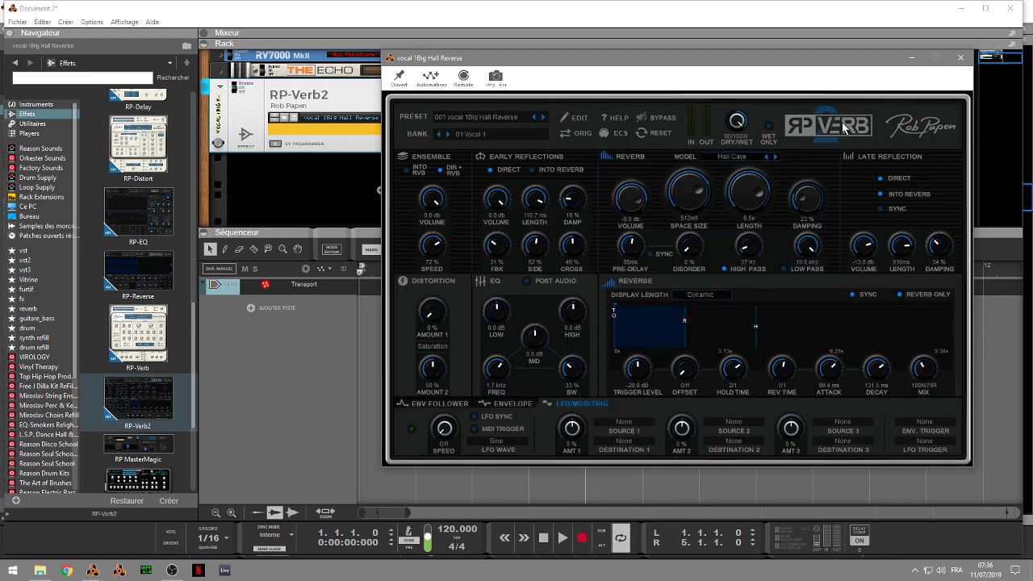
Close RP-Verb2's editor and close the song Document 2 without saving it.
left_click(960, 57)
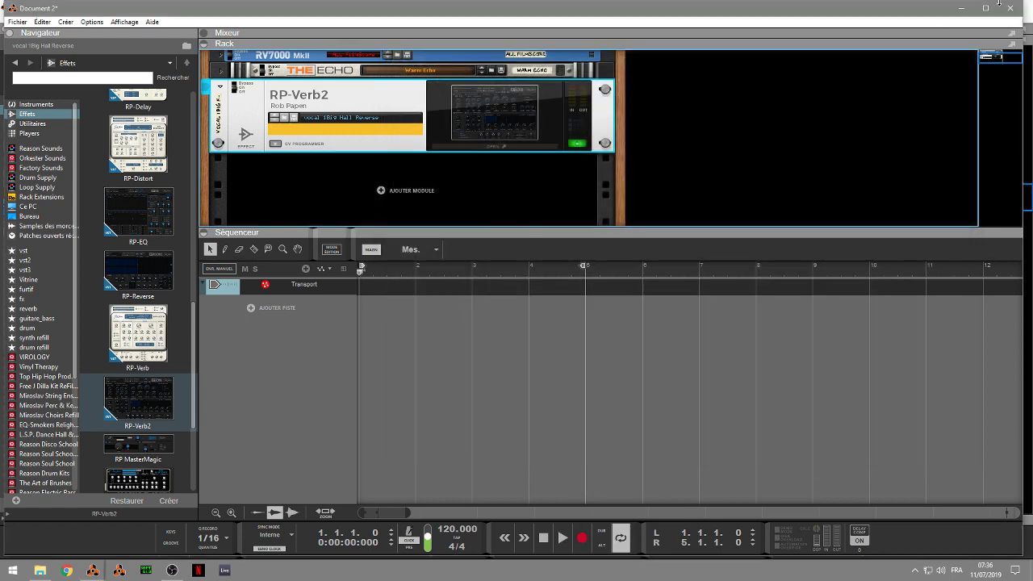
left_click(1009, 8)
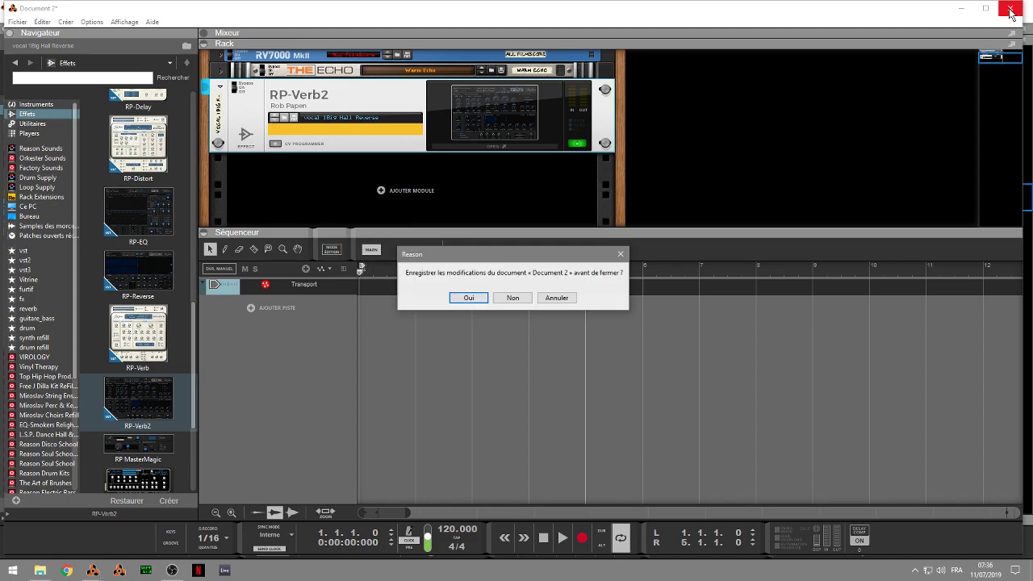
left_click(515, 298)
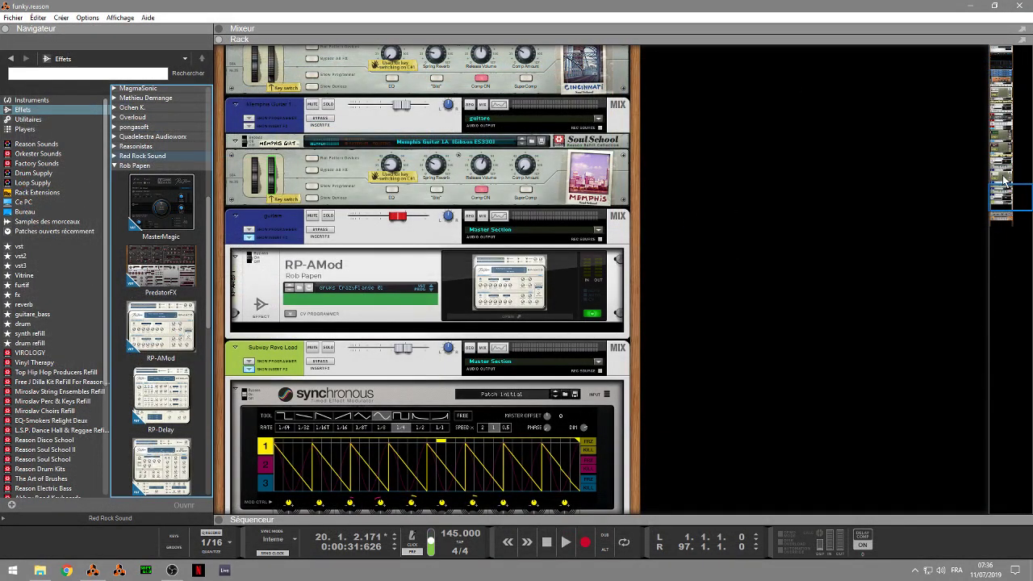
Show the RP-EQ insert in the Master Section of funky.reason and play the song from the start.
left_click_drag(1004, 192, 993, 62)
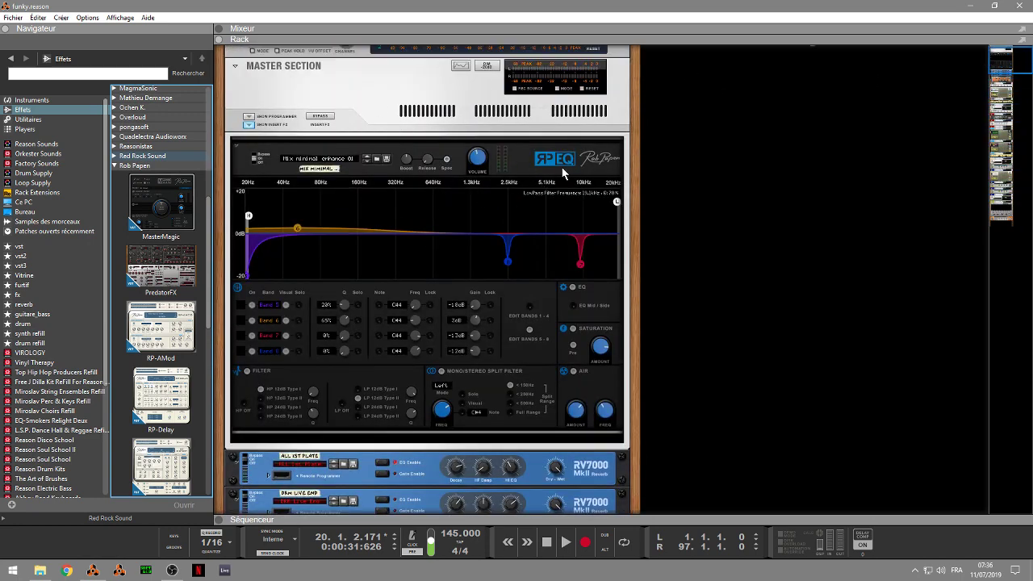
left_click(428, 122)
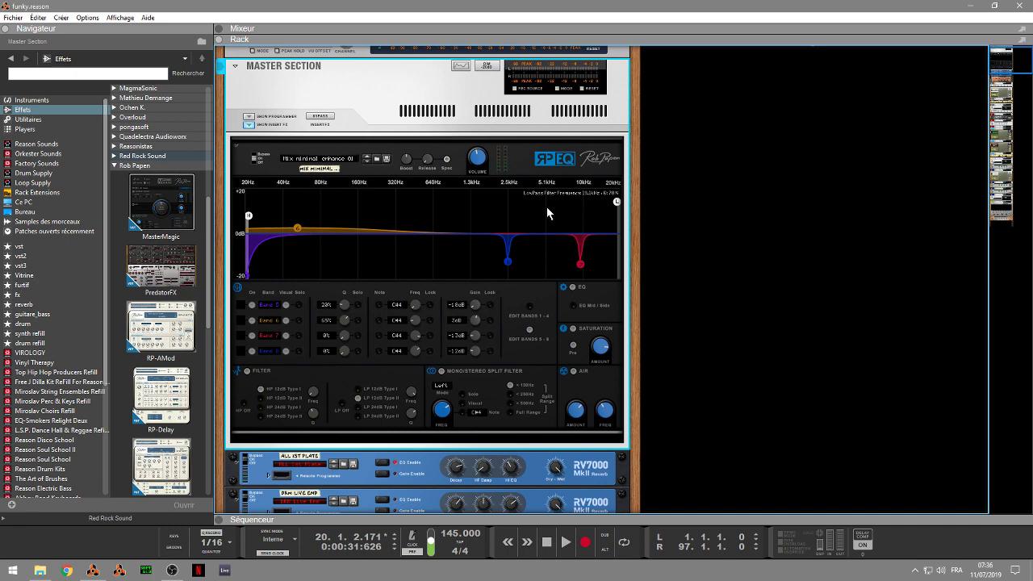
left_click(762, 112)
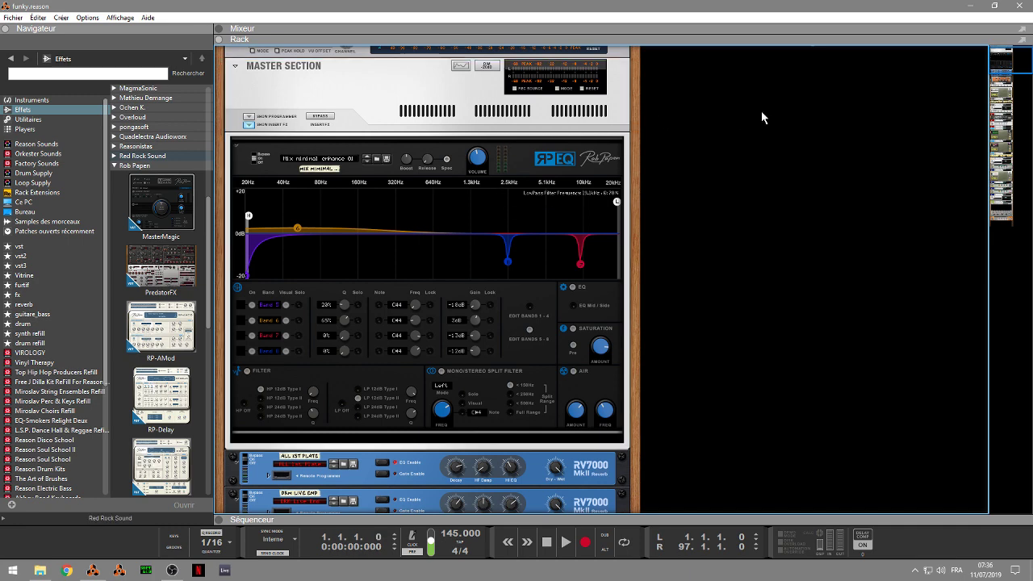
key("space")
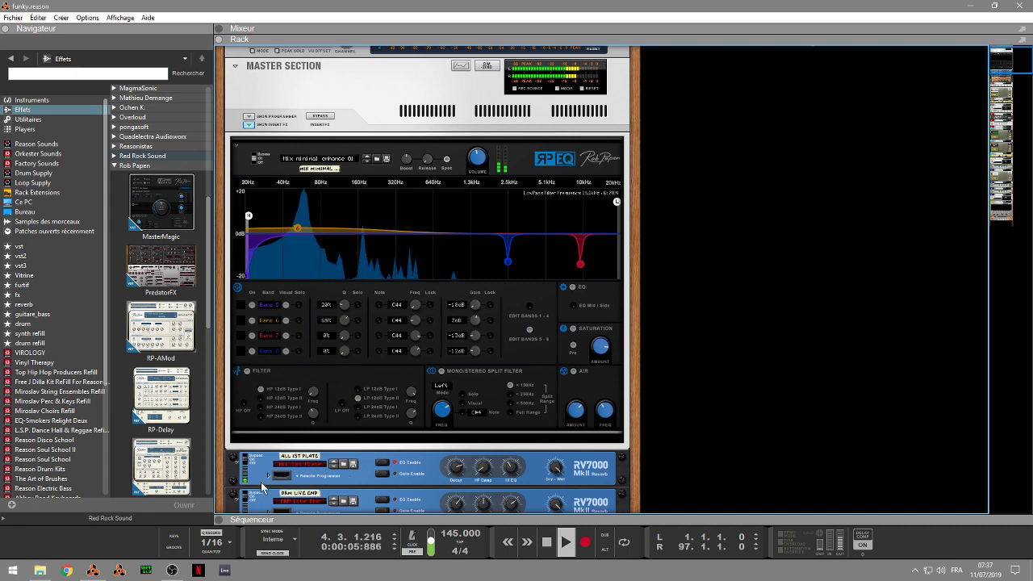
Glance at the song's arrangement in the sequencer, and collapse both the browser and the sequencer to enlarge the rack.
left_click(230, 520)
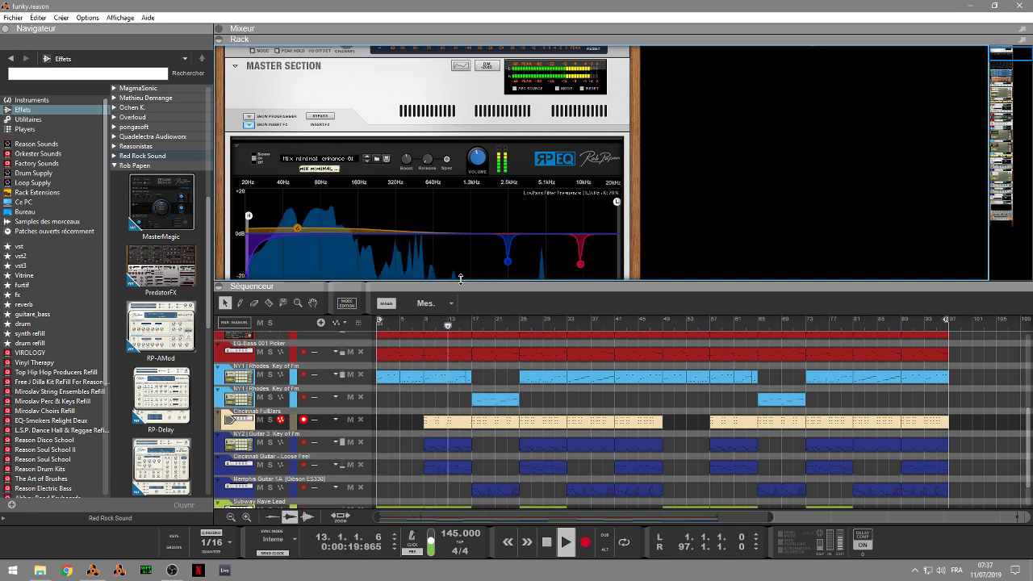
left_click(5, 29)
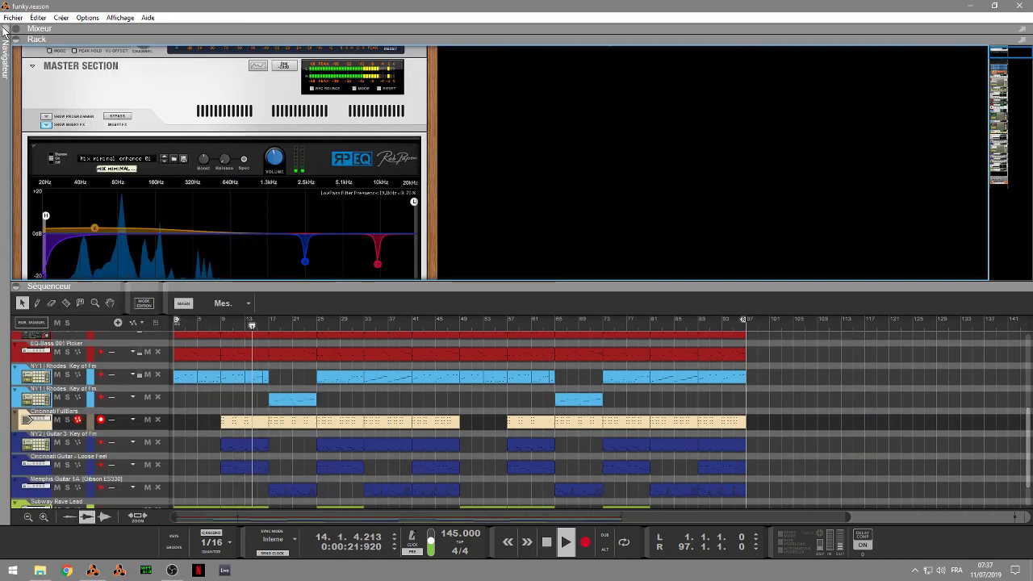
left_click(20, 289)
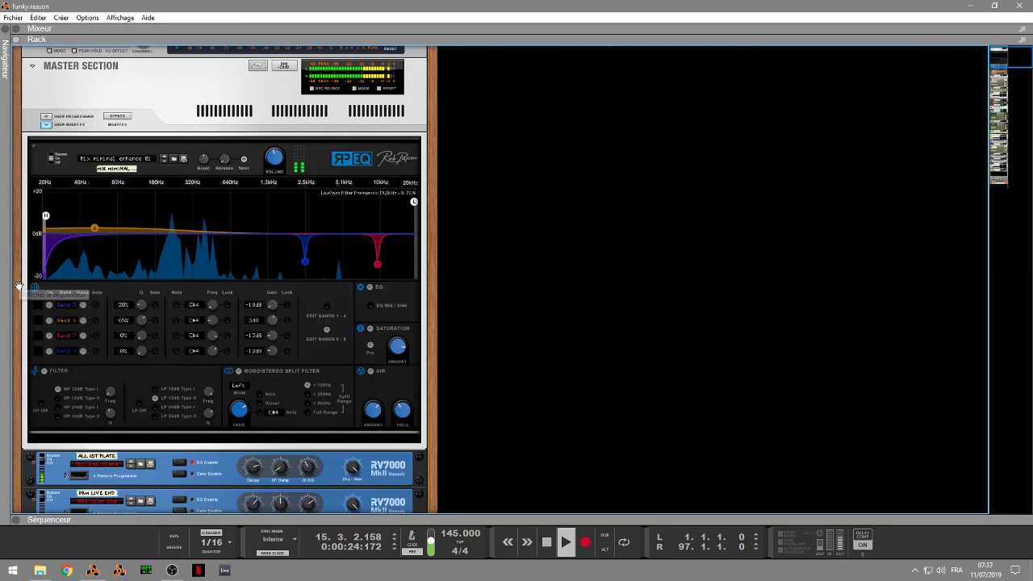
Compare the mix with the Master Section's insert effects bypassed and active, and stop playback.
left_click(117, 117)
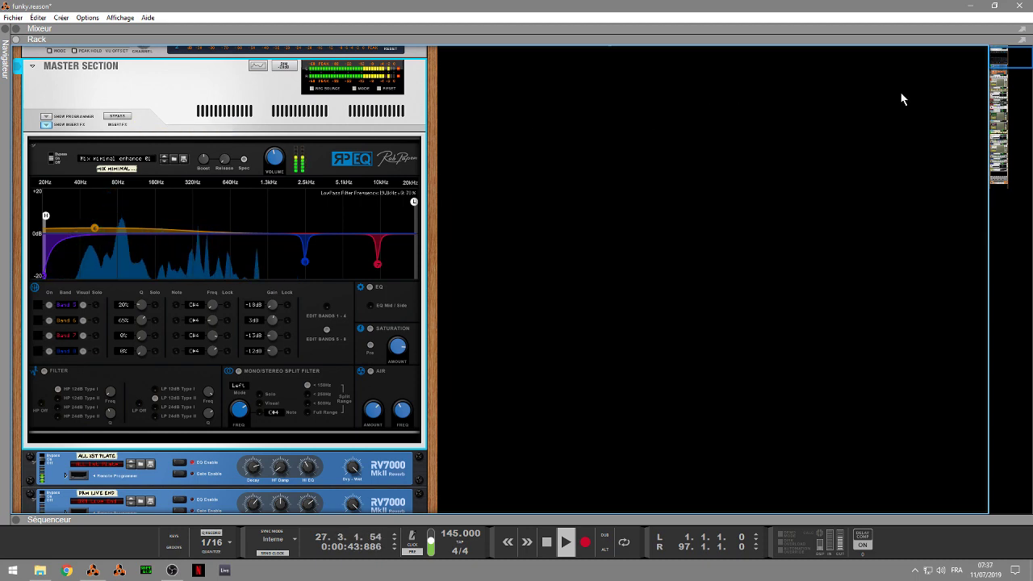
key("space")
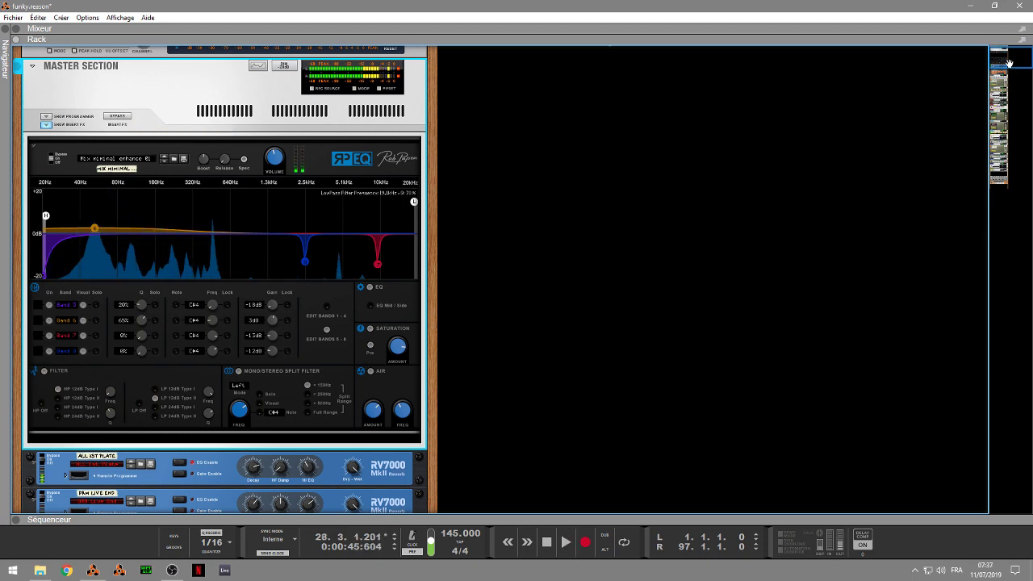
Solo the Bus 1 mix channel that holds RP-Reverse and return the song position to the start.
left_click_drag(1007, 62, 1021, 97)
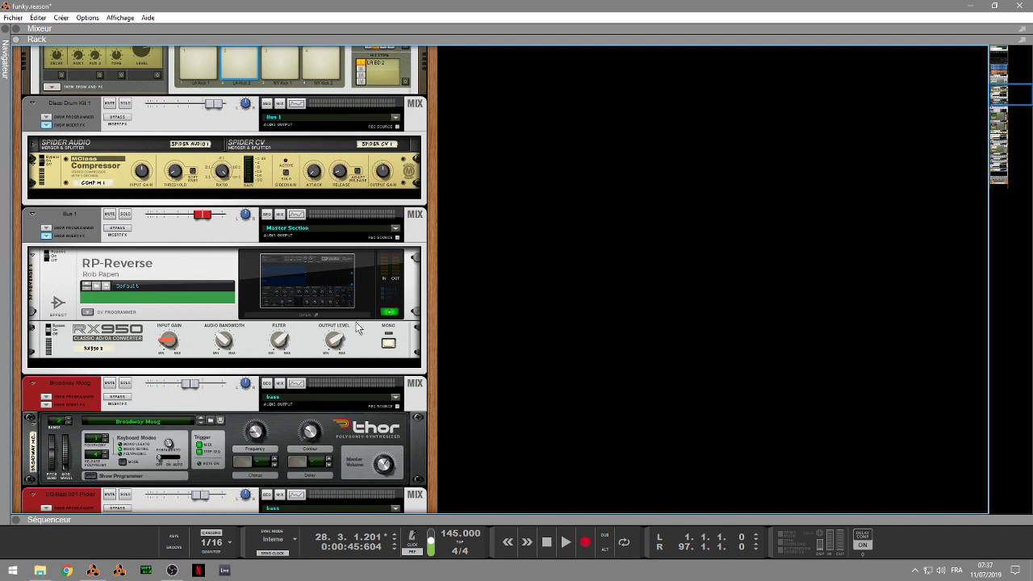
left_click(127, 215)
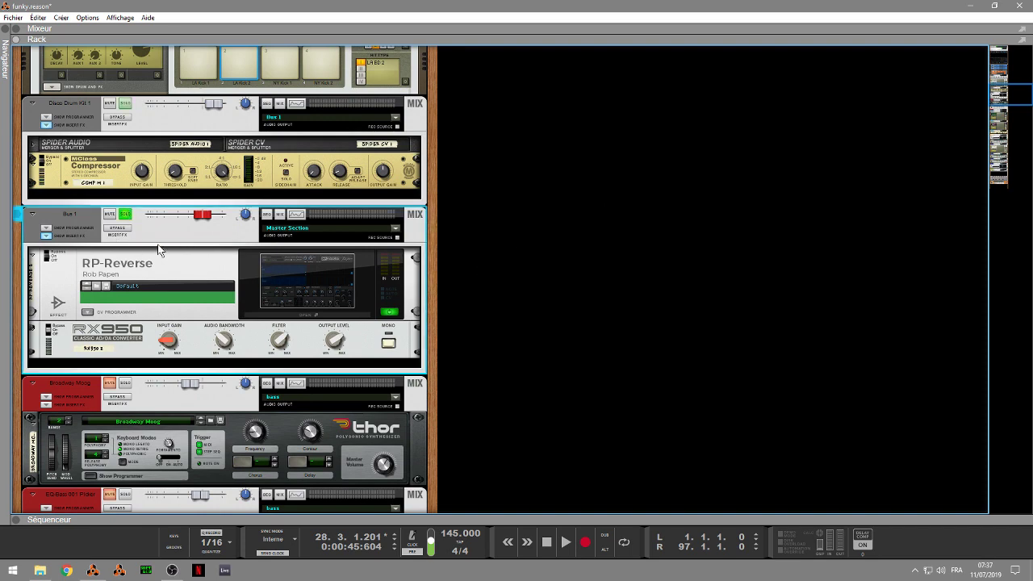
key("Home")
Reopen the browser beside the rack and bring Bus 1 with its RP-Reverse insert back into view.
left_click_drag(1001, 93, 987, 55)
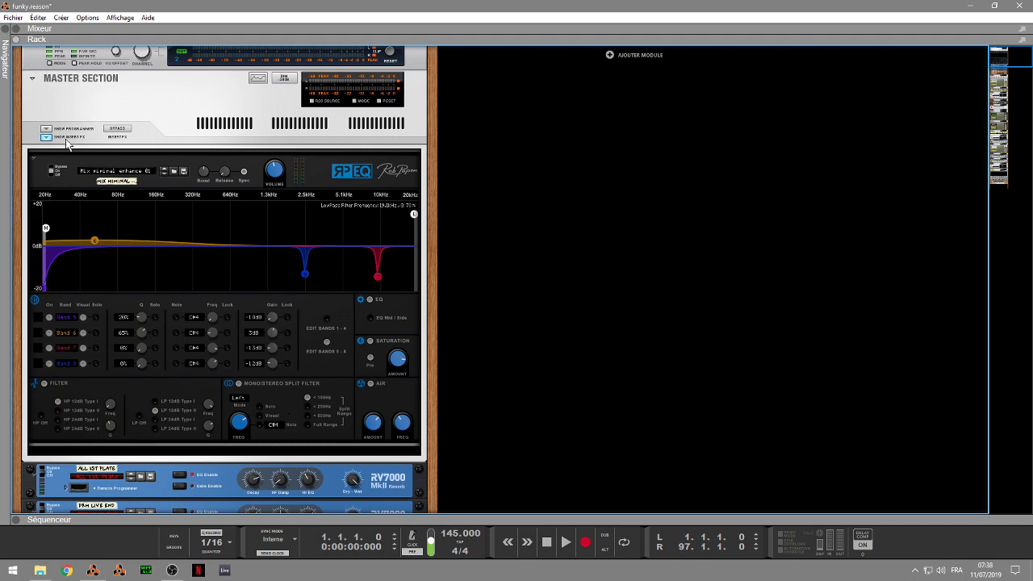
left_click(3, 38)
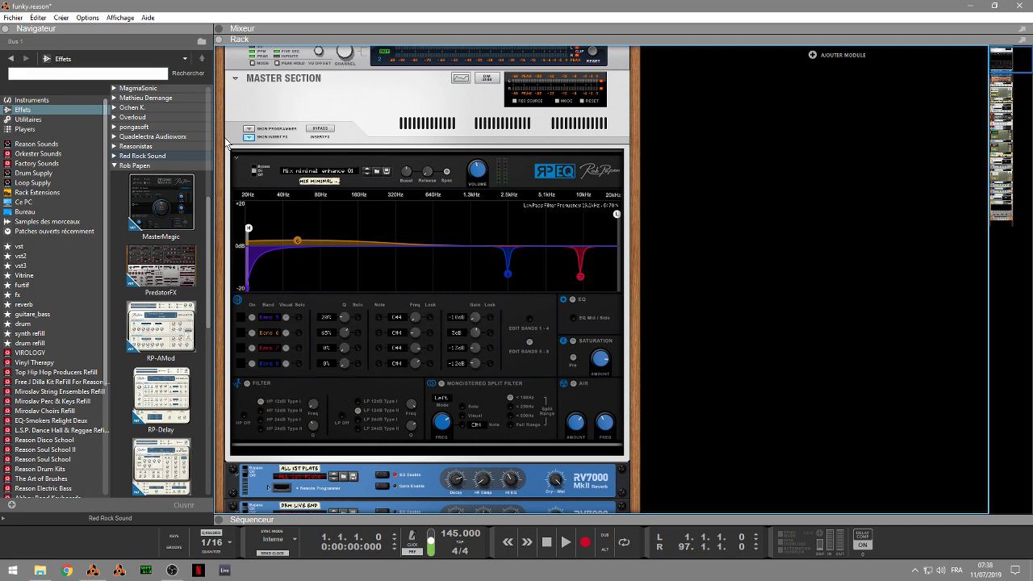
left_click_drag(1007, 59, 1001, 103)
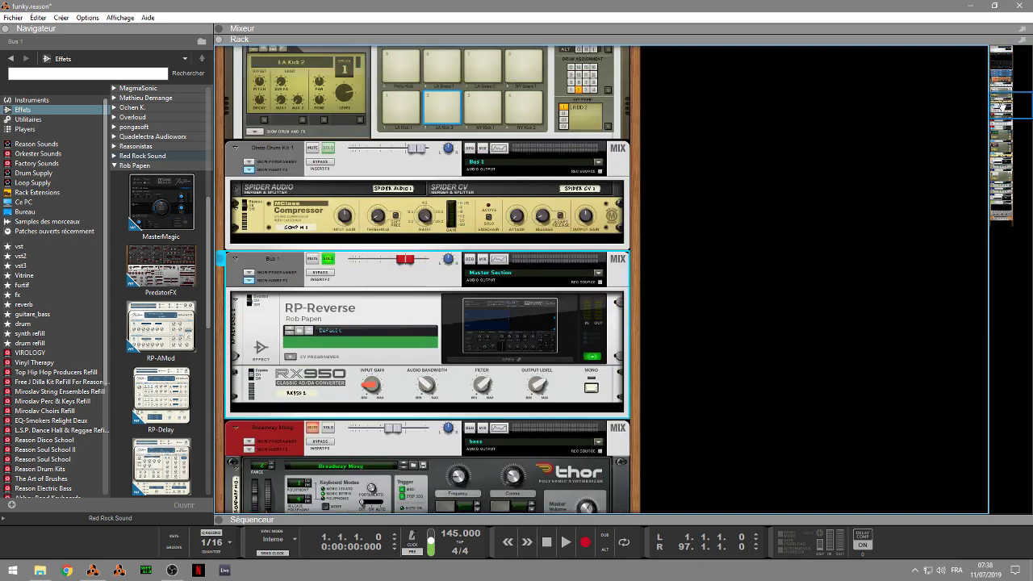
Play the soloed Bus 1, set the left locator to bar 9 in the sequencer, and collapse the sequencer again.
key("space")
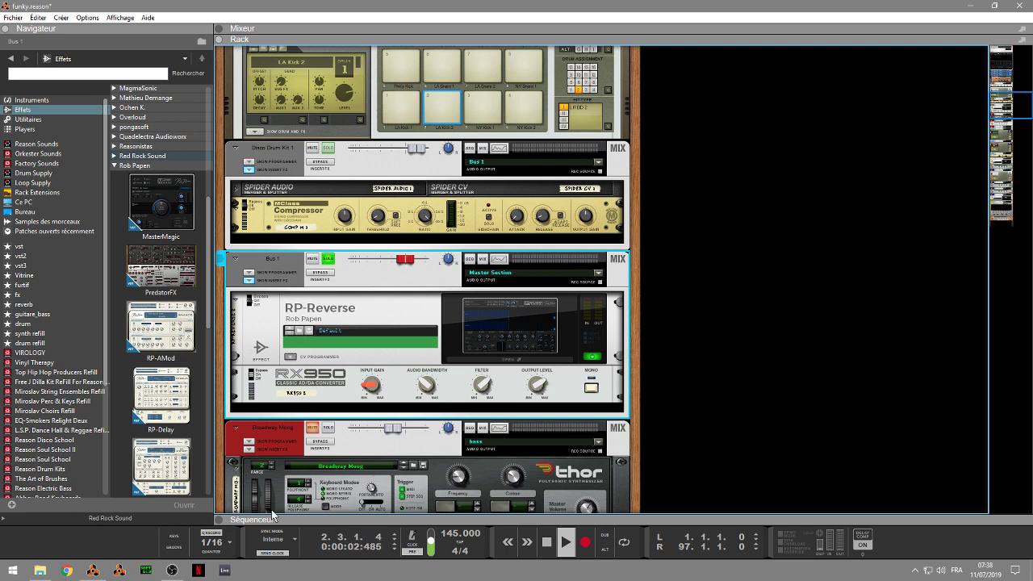
left_click(217, 519)
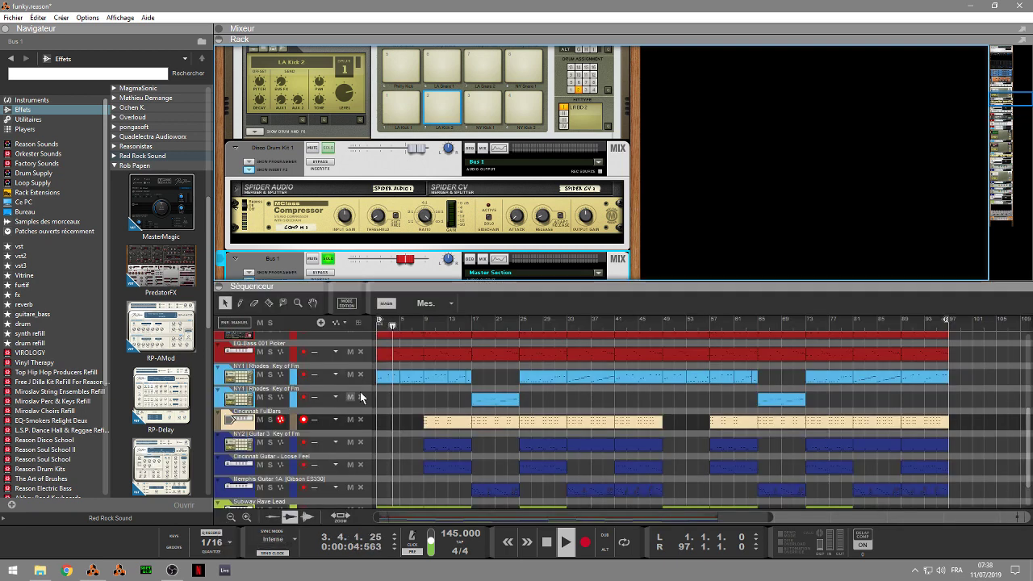
left_click(423, 321)
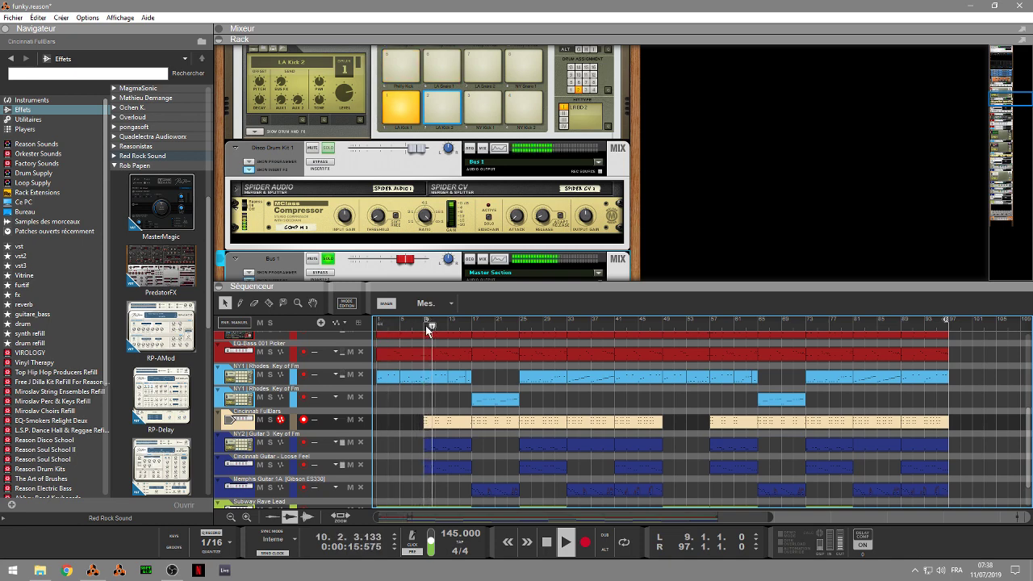
left_click(218, 286)
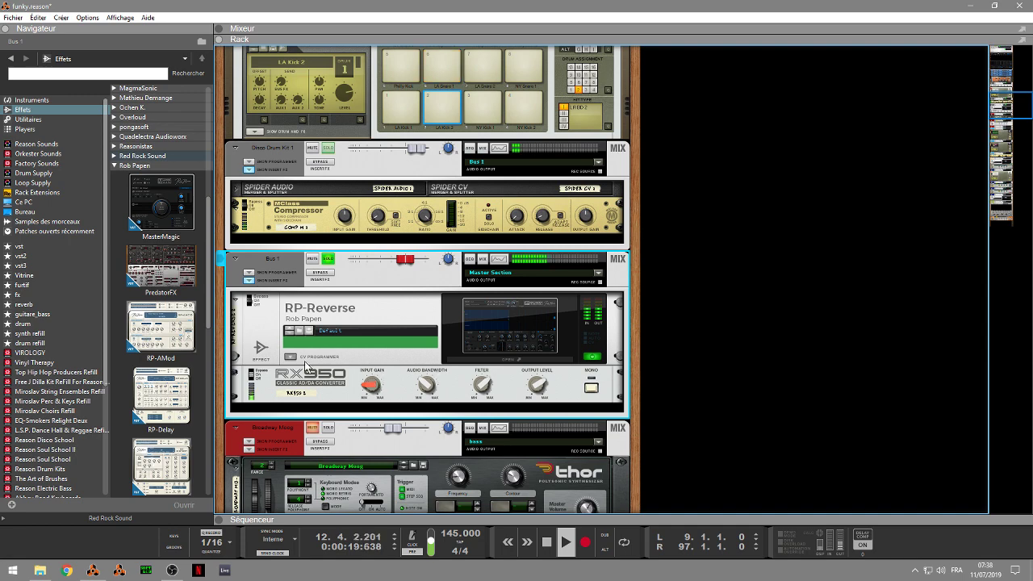
Audition RP-Reverse from its editor with the dry level turned off and back up to -4 dB, and stop playback.
left_click(500, 361)
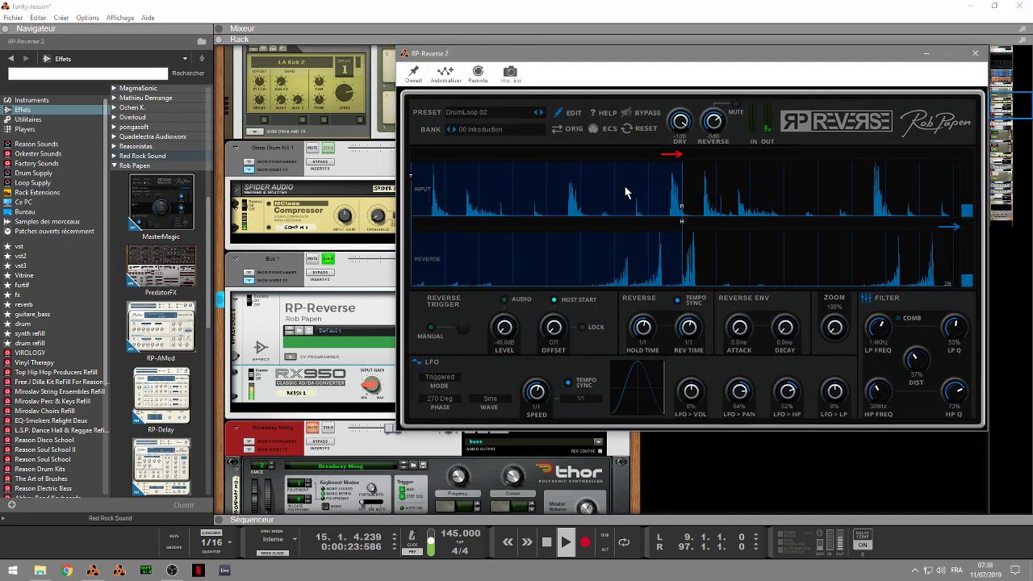
left_click_drag(680, 121, 673, 248)
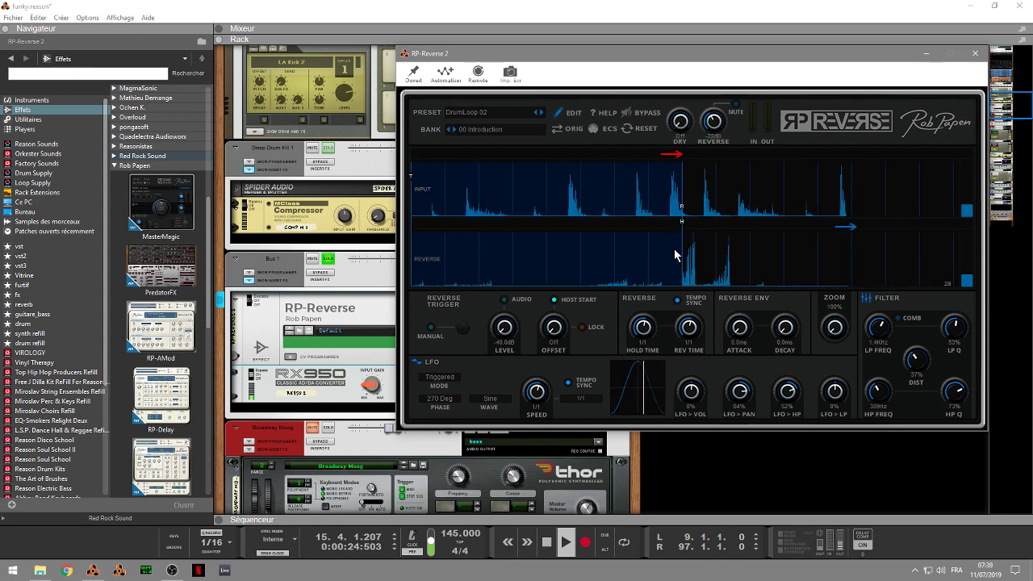
key("alt+F4")
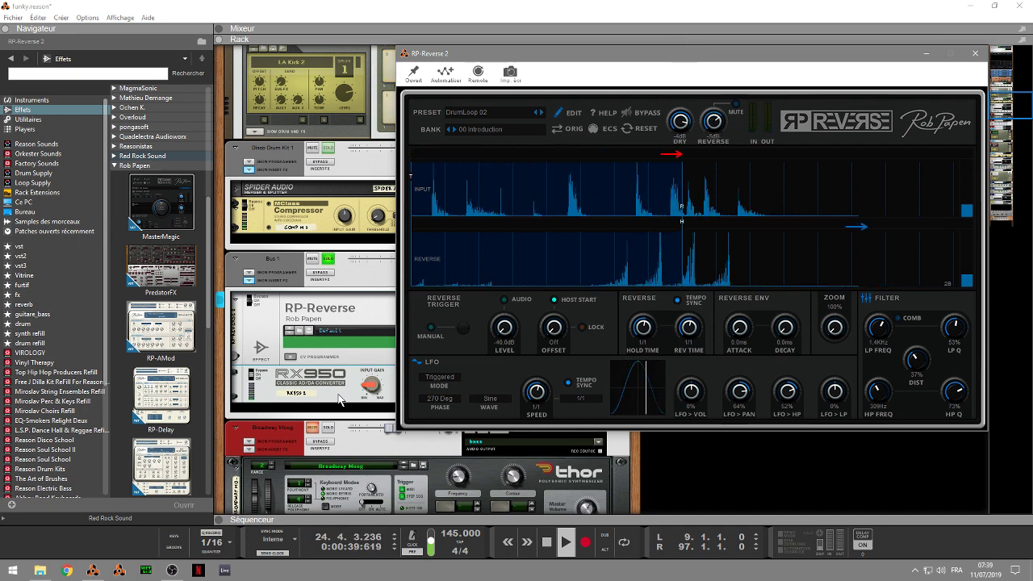
key("space")
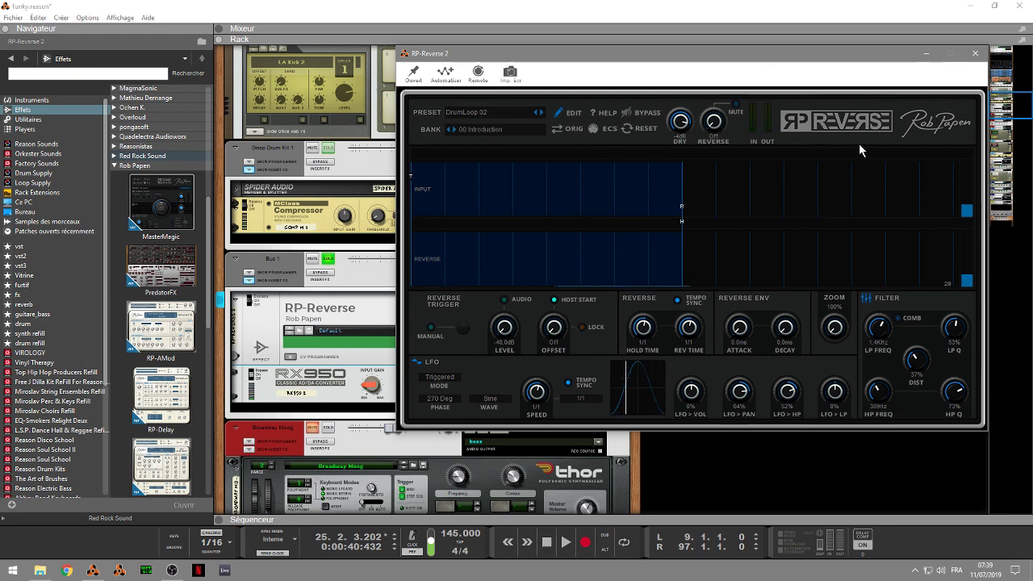
Browse RP-Reverse presets 1-56 of the Introduction bank without loading any.
left_click(510, 119)
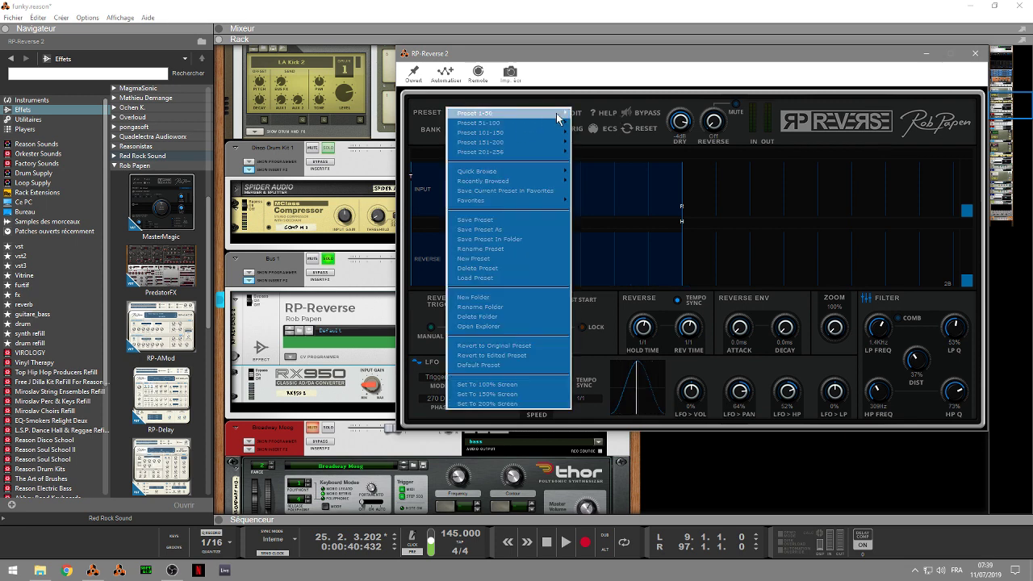
mouse_move(533, 113)
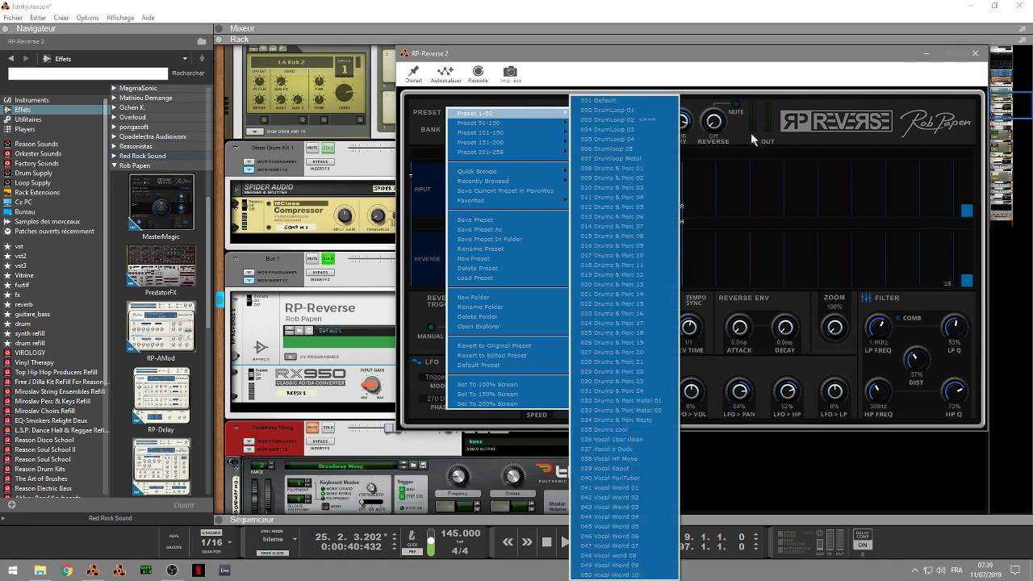
left_click(901, 115)
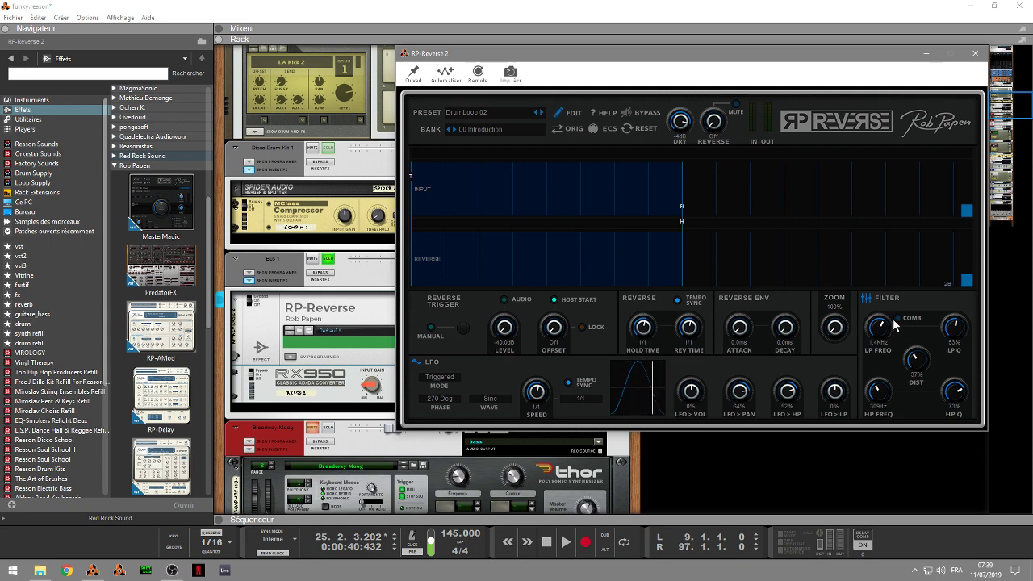
Play the song again and open RP-Reverse's Wet Volume automation clip in the full-height sequencer.
key("space")
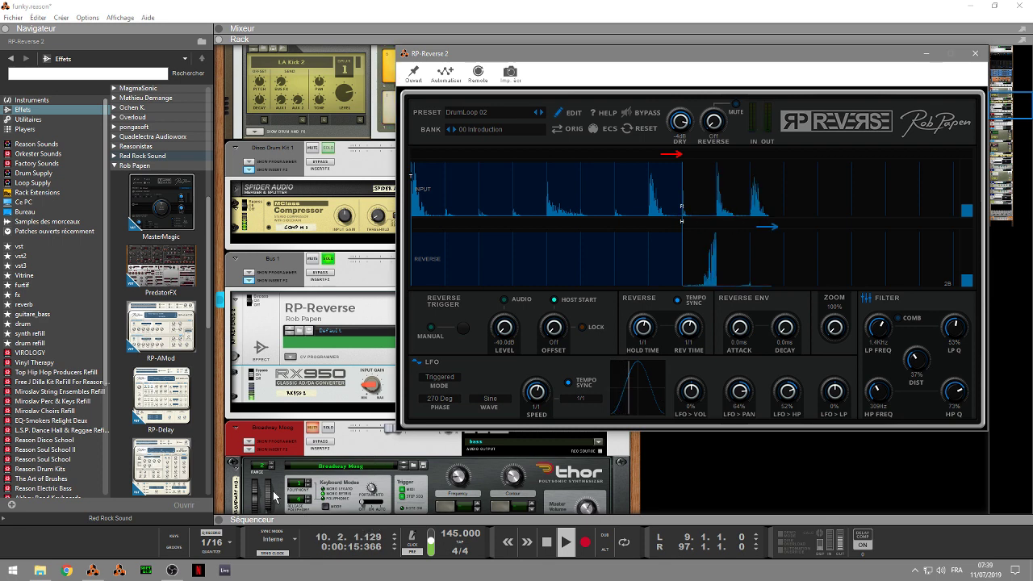
left_click(221, 522)
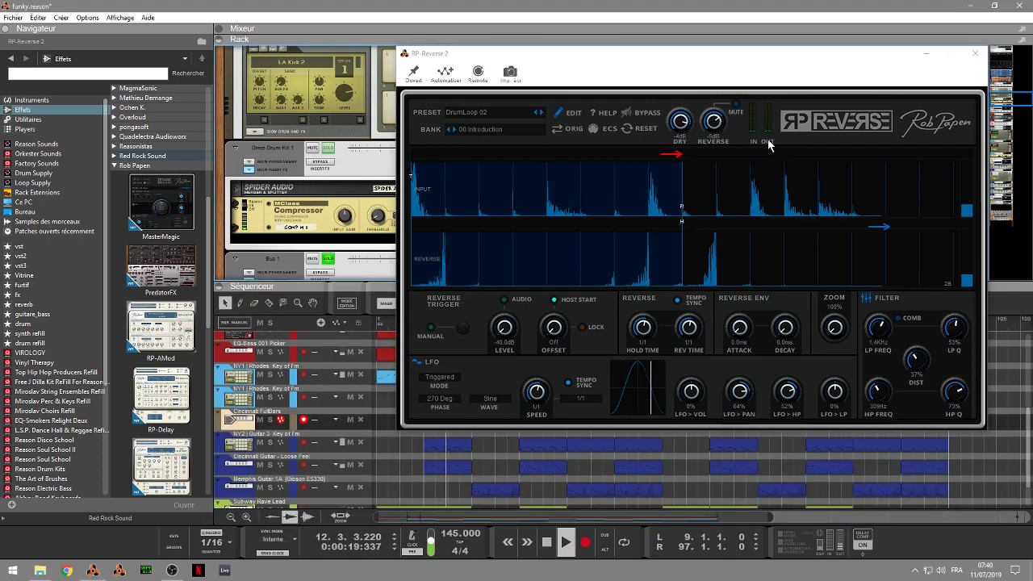
left_click_drag(715, 120, 720, 123)
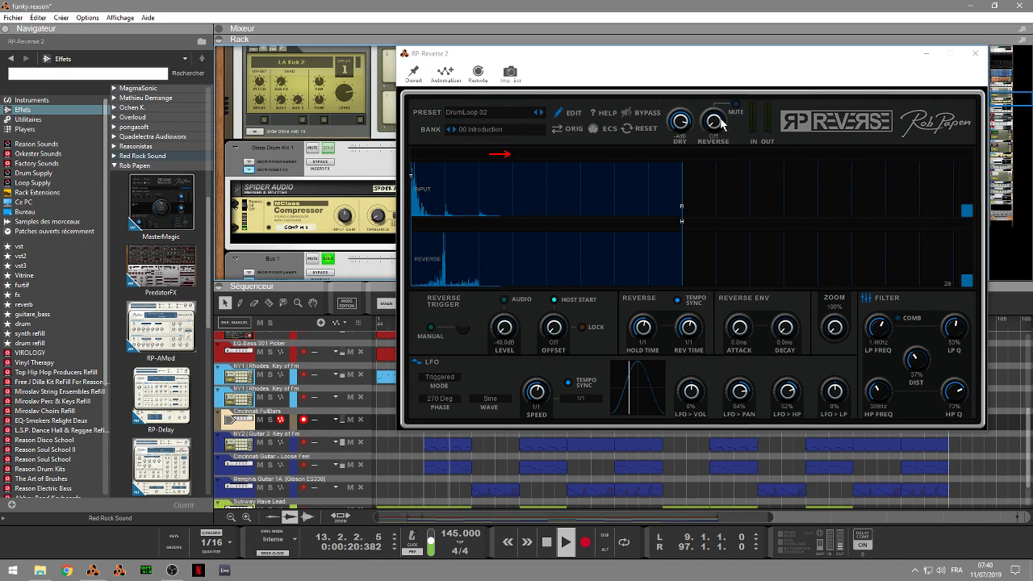
left_click(975, 53)
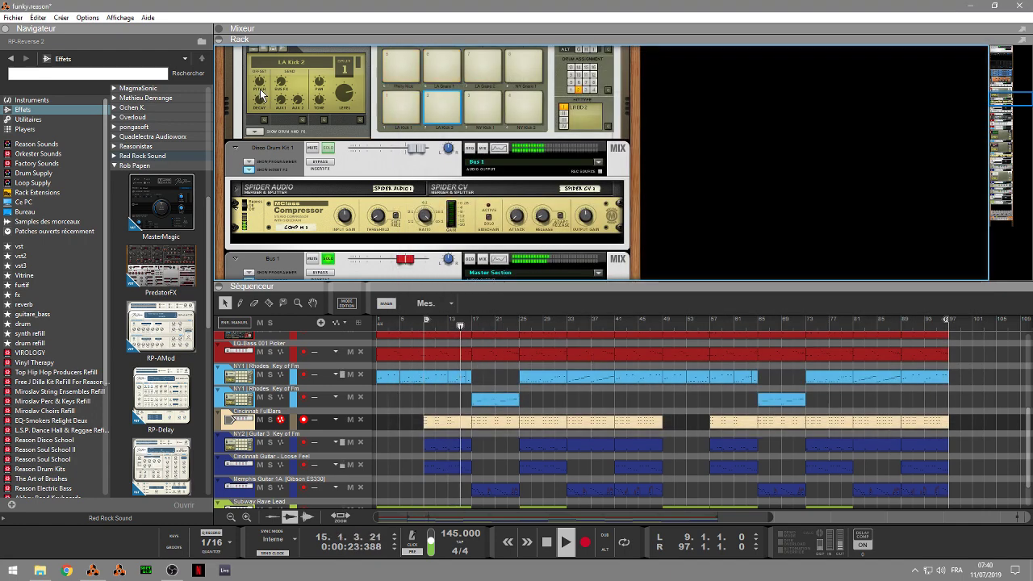
left_click(227, 40)
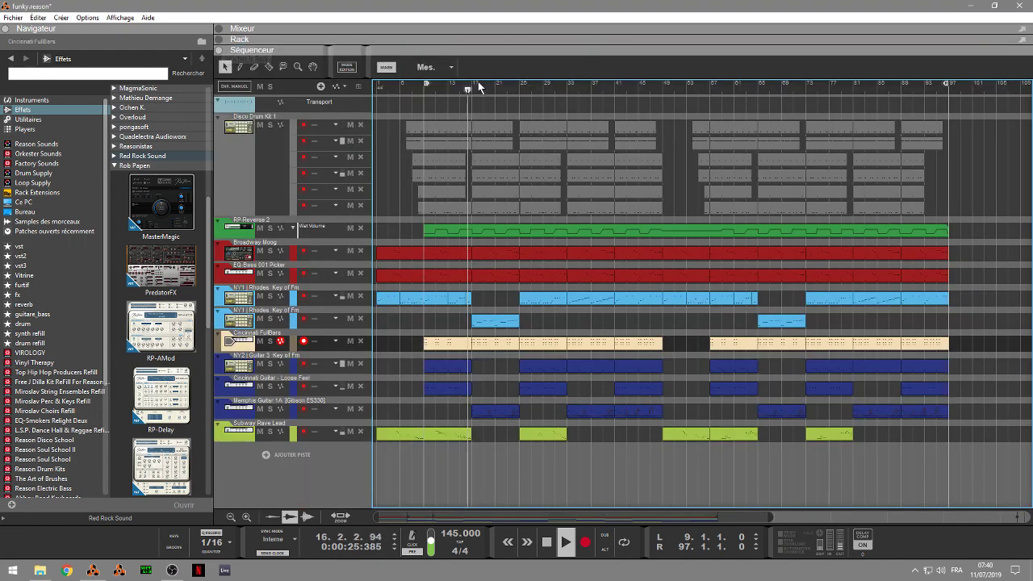
double_click(583, 234)
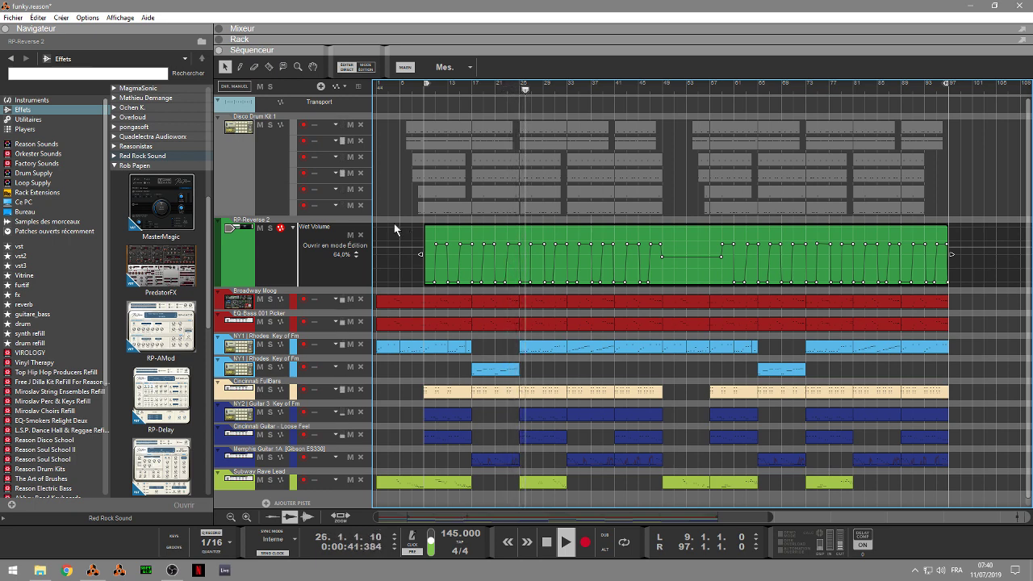
Return to the full-height rack and solo the bass bus and the first NY1 Rhodes channel.
left_click(219, 42)
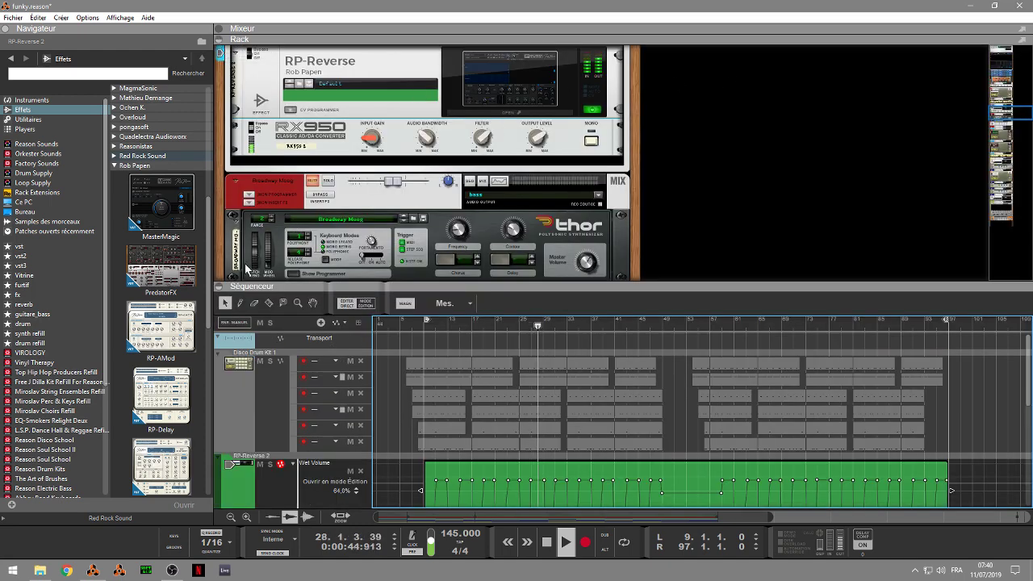
left_click(219, 287)
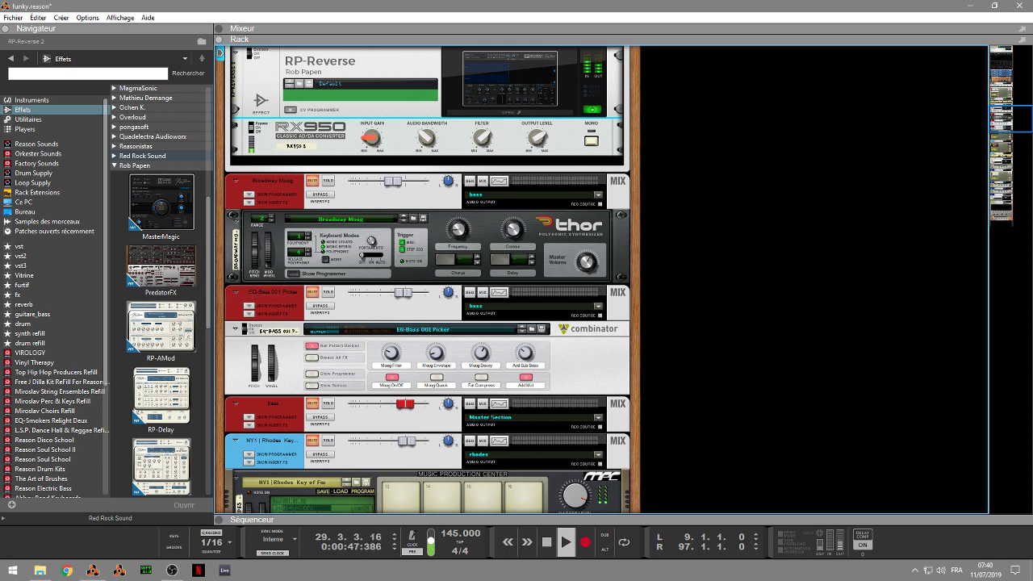
mouse_move(1014, 112)
left_mouse_down()
mouse_move(1013, 72)
mouse_move(1013, 124)
left_mouse_up()
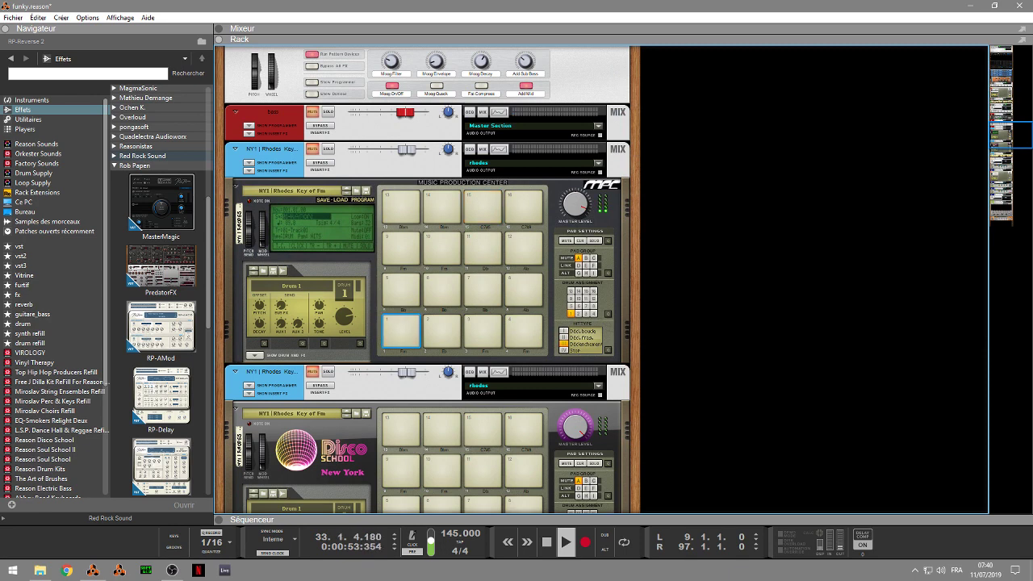
left_click(328, 113)
left_click(328, 149)
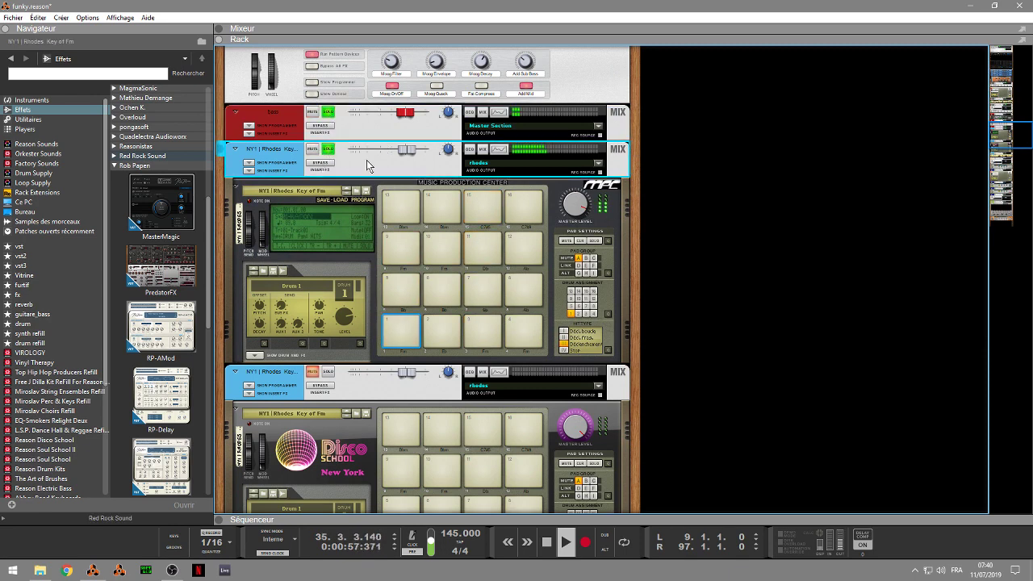
Add the EQ-Bass 001 Picker, Broadway Moog and second NY1 Rhodes channels to the solo.
left_click_drag(1014, 143, 1014, 123)
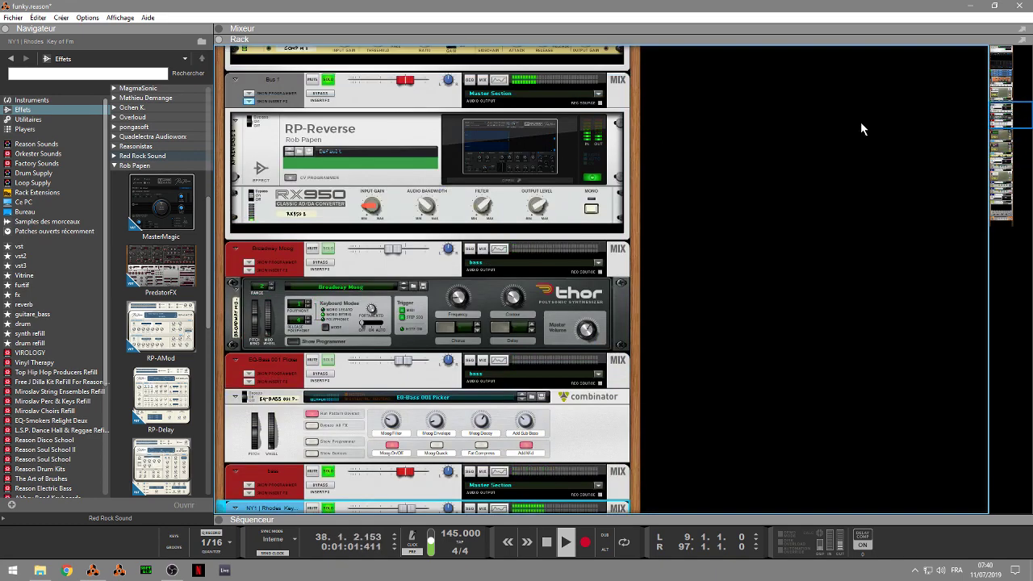
left_click(329, 363)
left_click(327, 248)
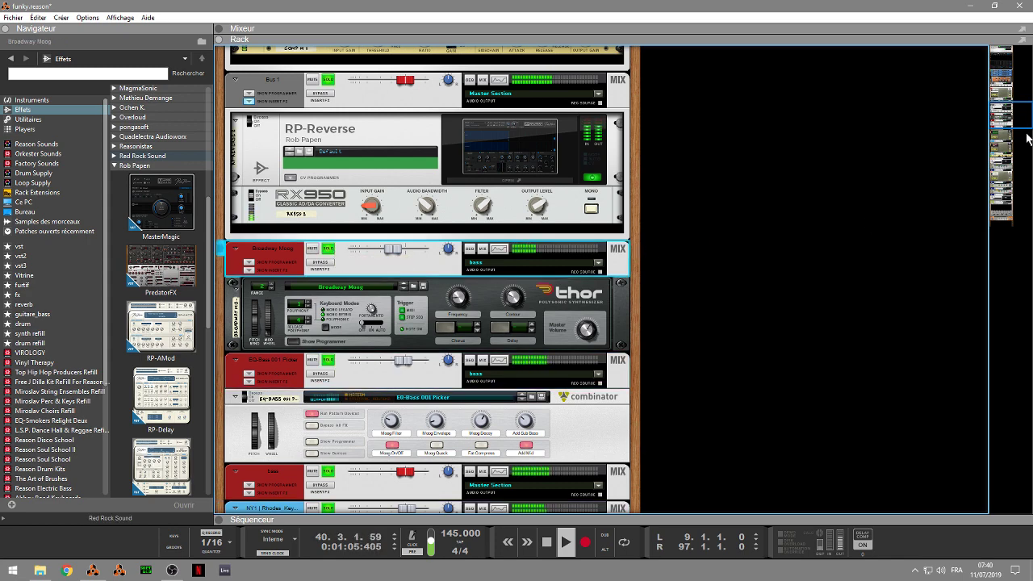
left_click_drag(1012, 108, 1015, 137)
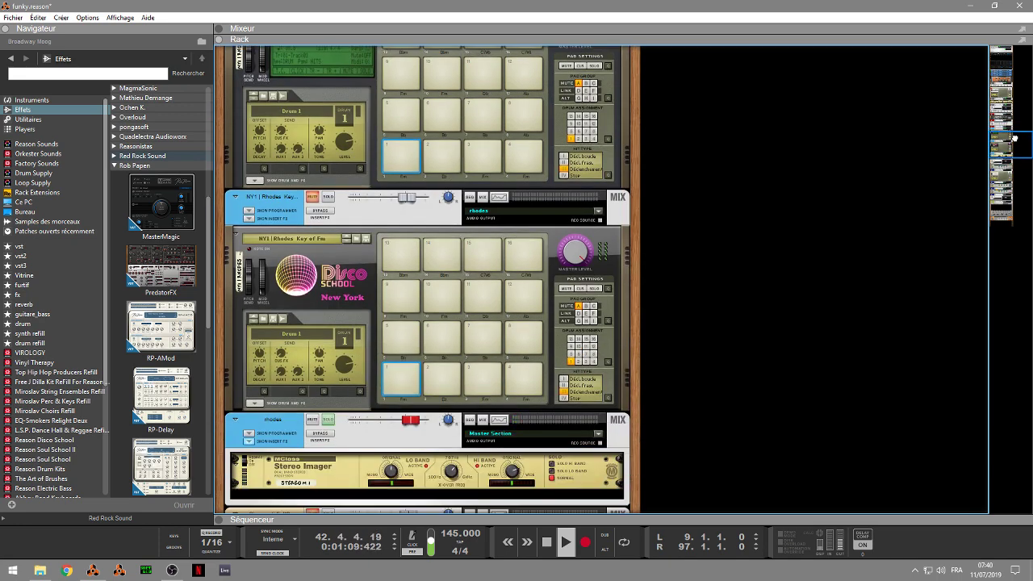
left_click(327, 199)
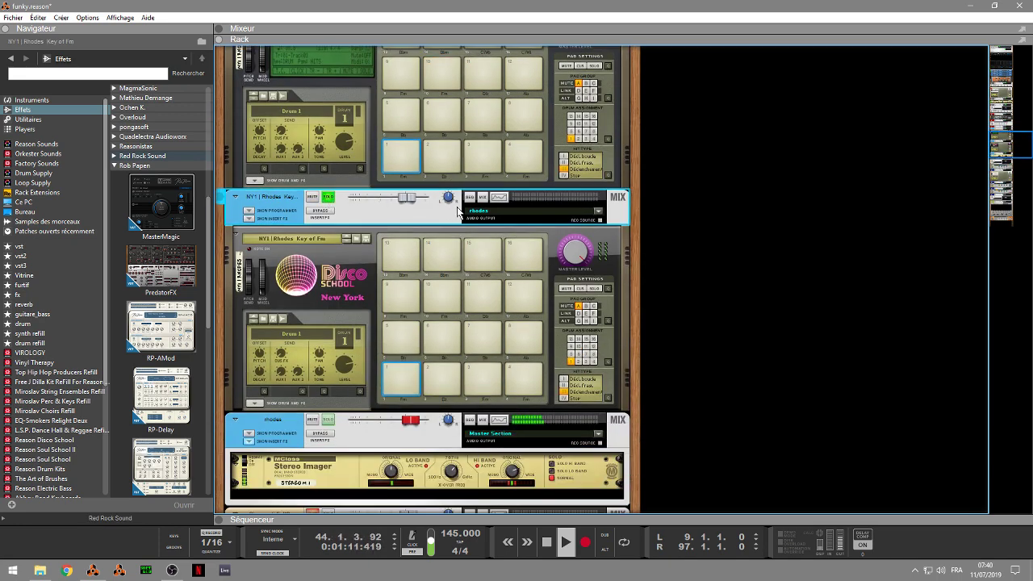
Clear the solo on all channels from the mixer and return to the rack at the Cincinnati FullBars channel.
left_click_drag(1028, 132, 1013, 158)
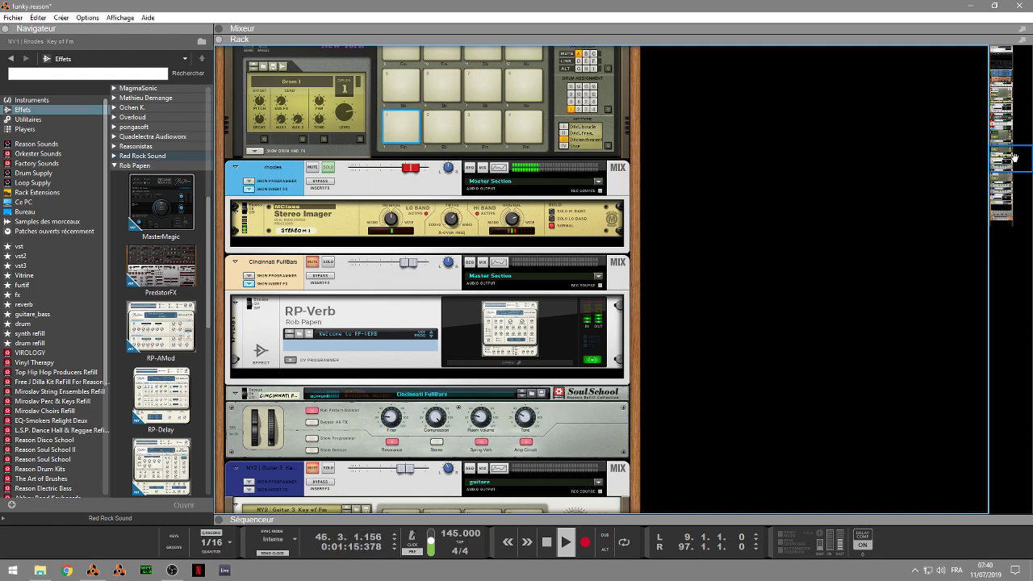
key("F5")
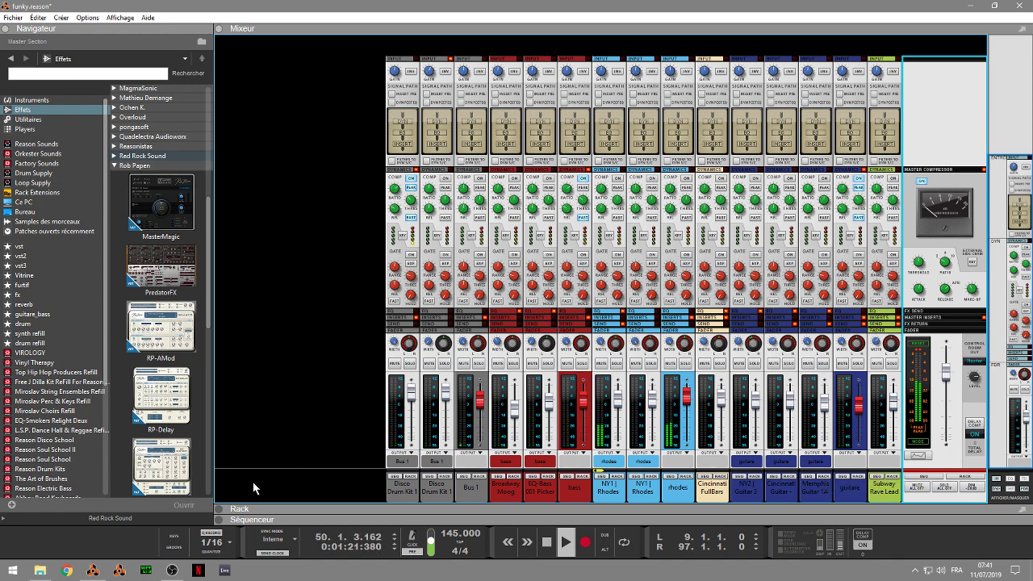
left_click(220, 509)
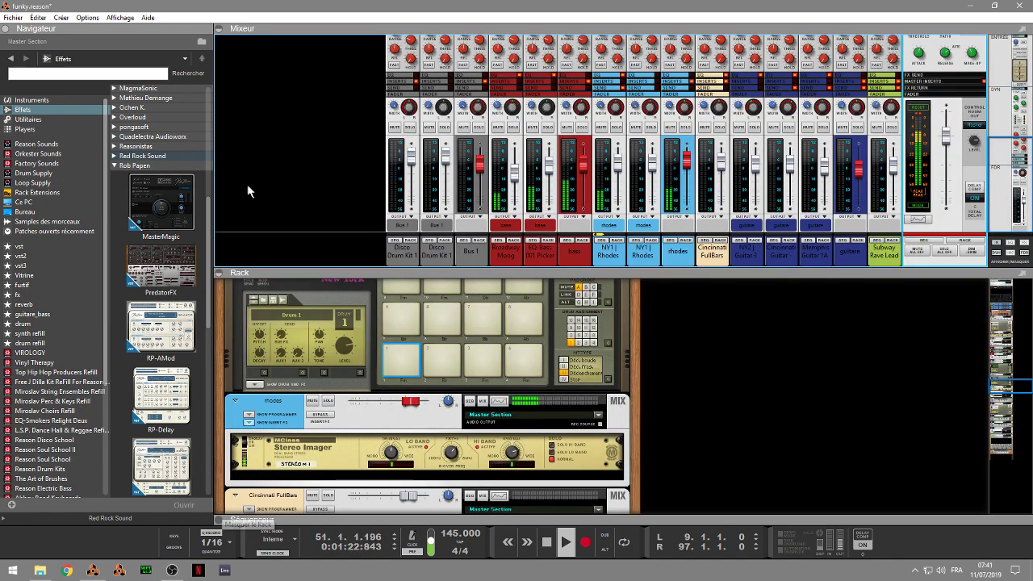
left_click(219, 29)
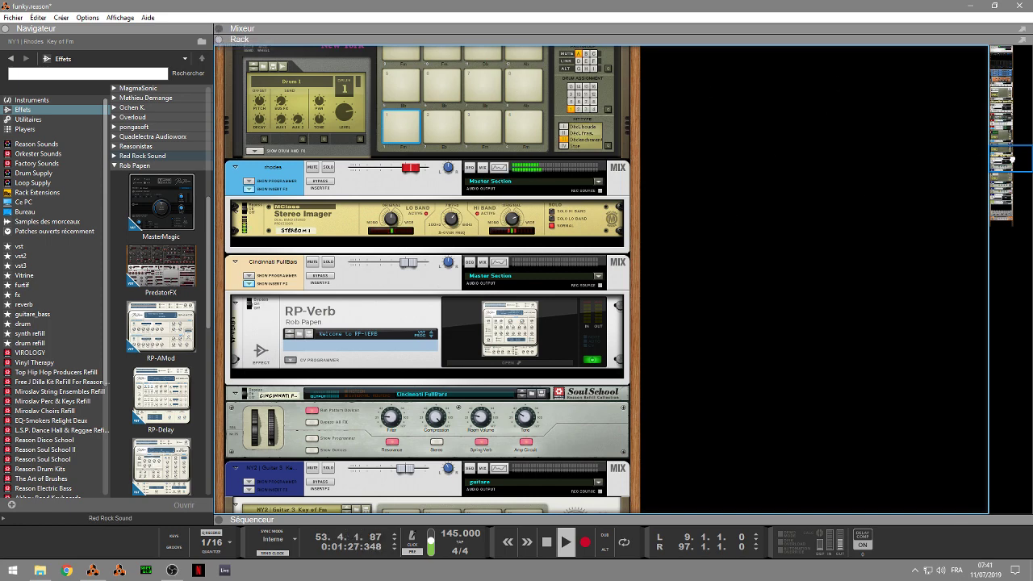
mouse_move(1012, 159)
left_mouse_down()
mouse_move(1012, 173)
mouse_move(1012, 153)
left_mouse_up()
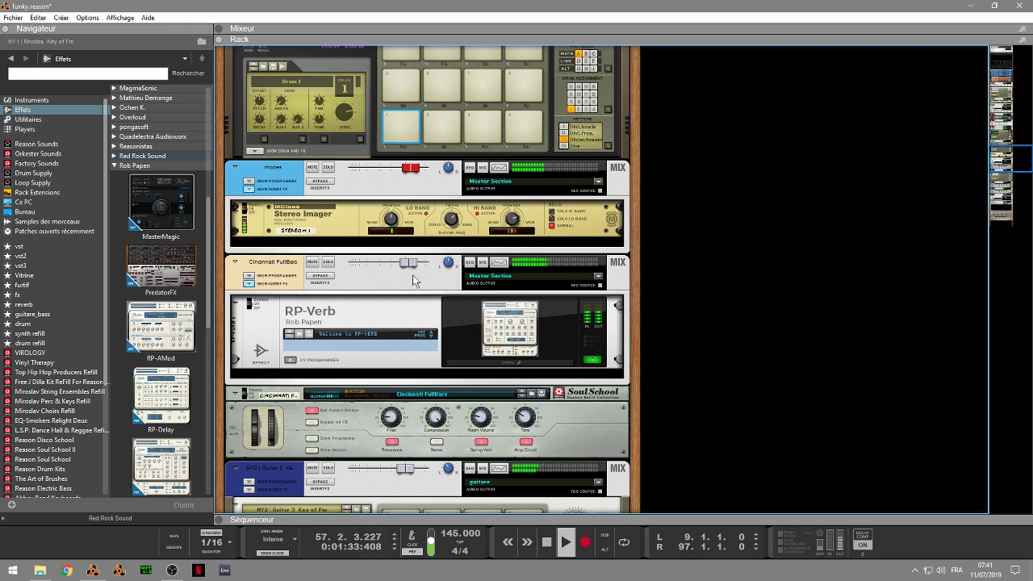
Audition the soloed Cincinnati FullBars channel with its inserts bypassed and active, check RP-Verb's dry/wet control, and unsolo the channel.
left_click(328, 262)
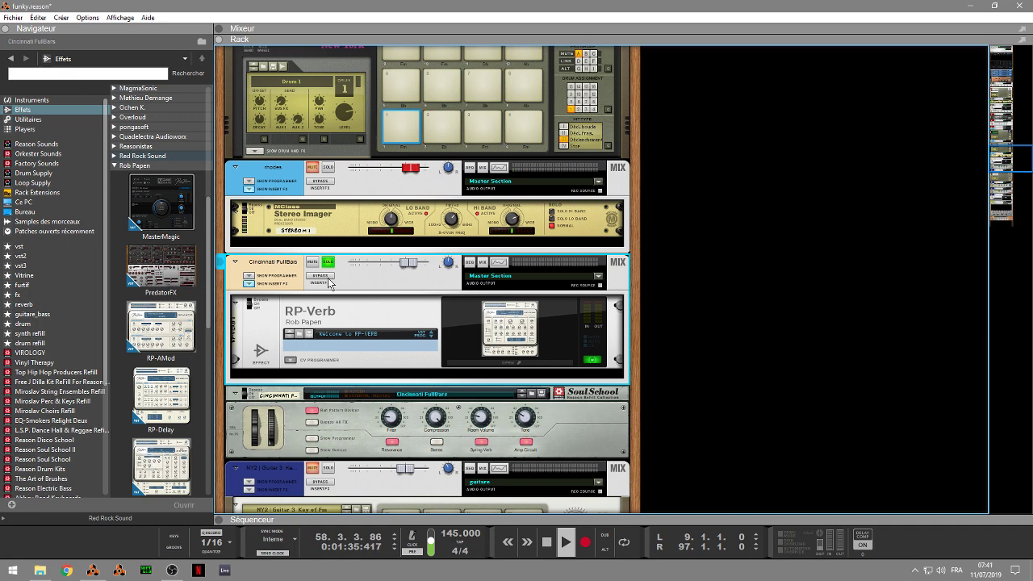
left_click(320, 275)
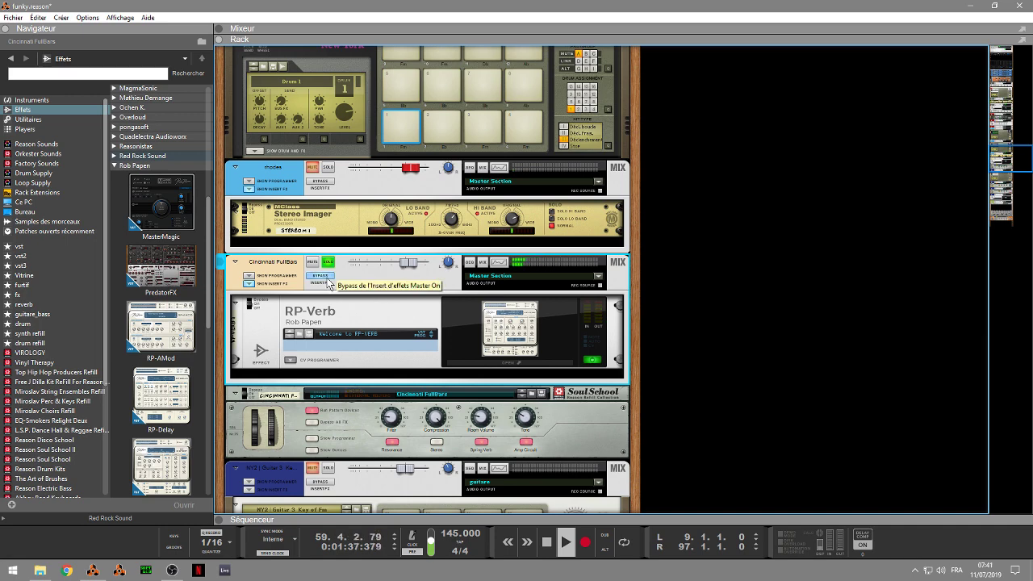
left_click(525, 362)
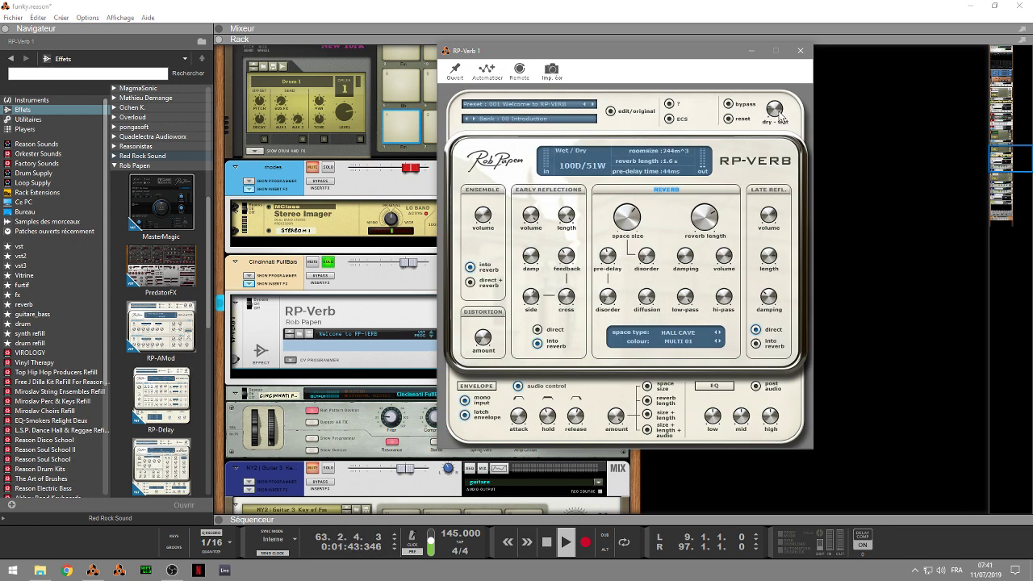
left_click_drag(779, 110, 776, 96)
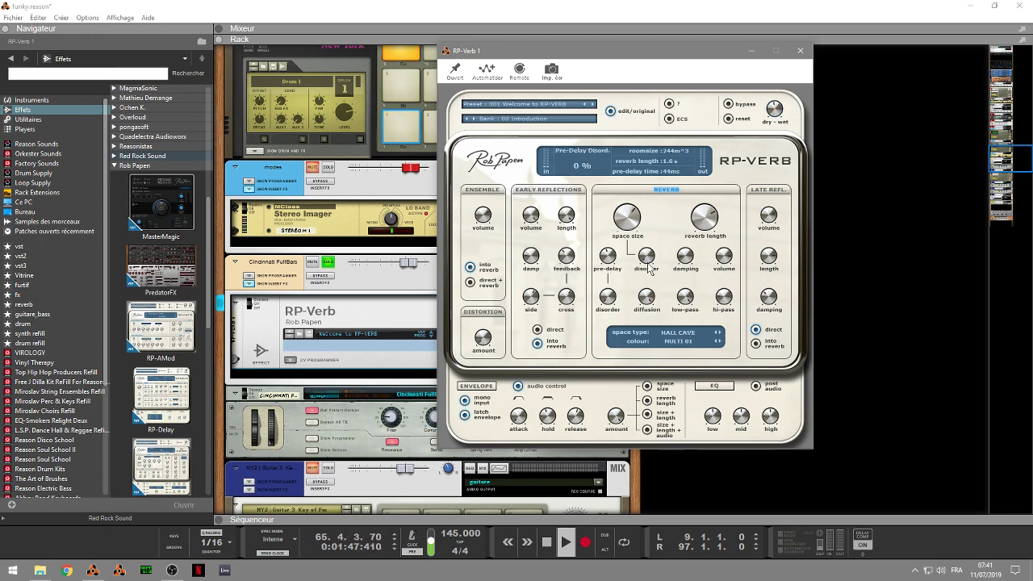
left_click(329, 263)
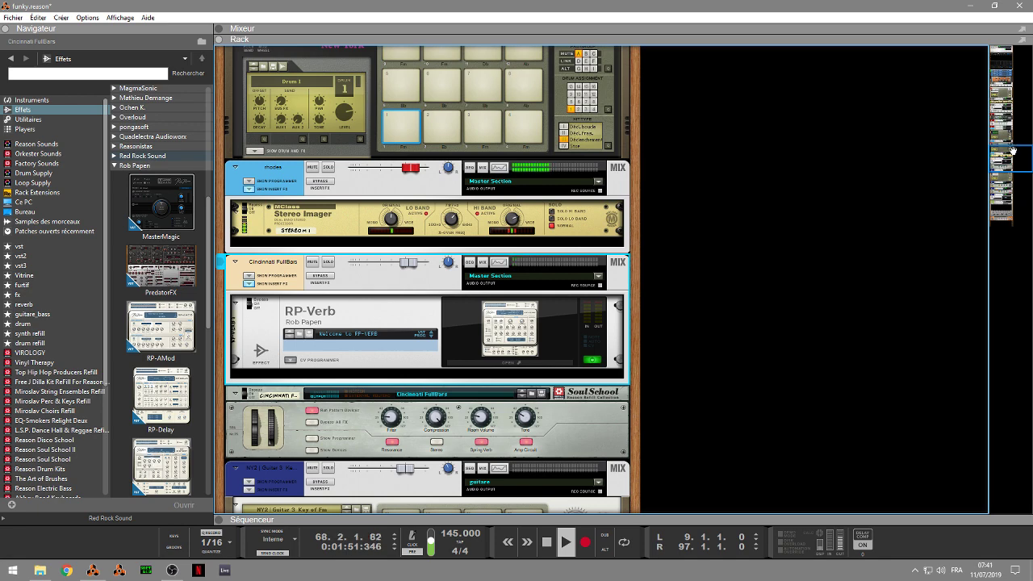
Solo the guitare bus, view its RP-AMod insert's editor, and bypass the bus's insert effects.
left_click_drag(1013, 149, 1021, 184)
scroll(507, 371, "down", 5)
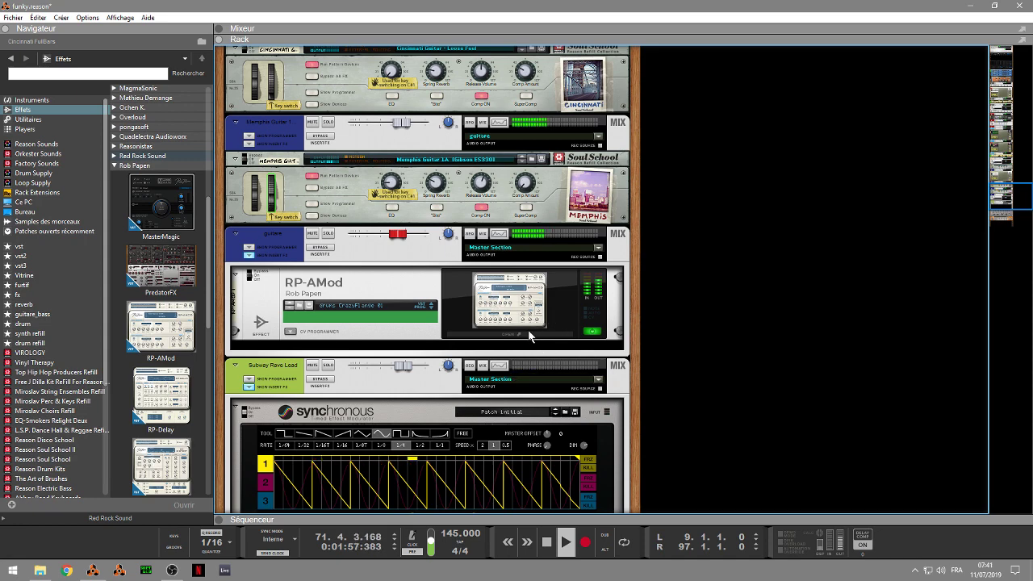
left_click(328, 234)
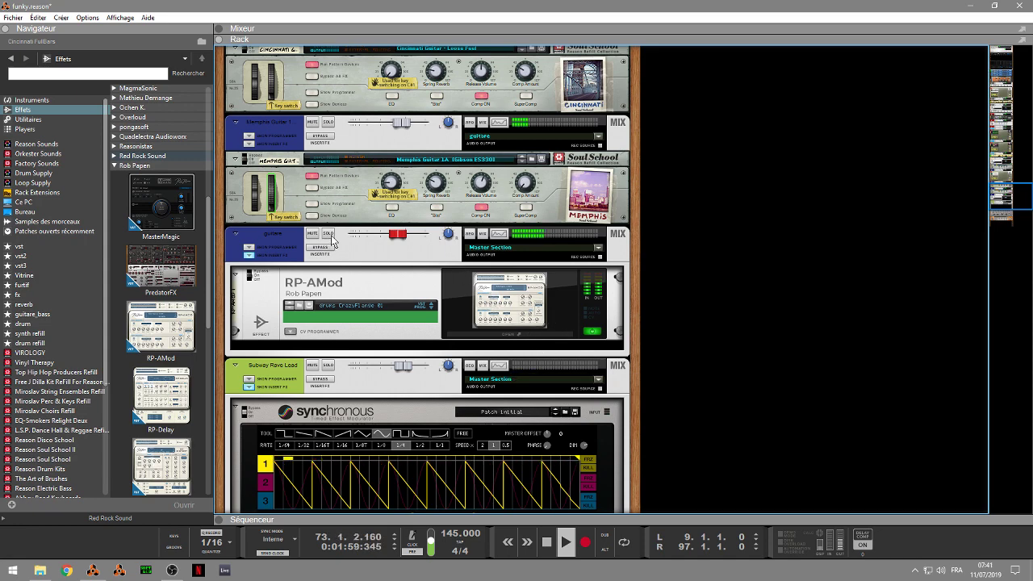
left_click(446, 341)
left_click(500, 336)
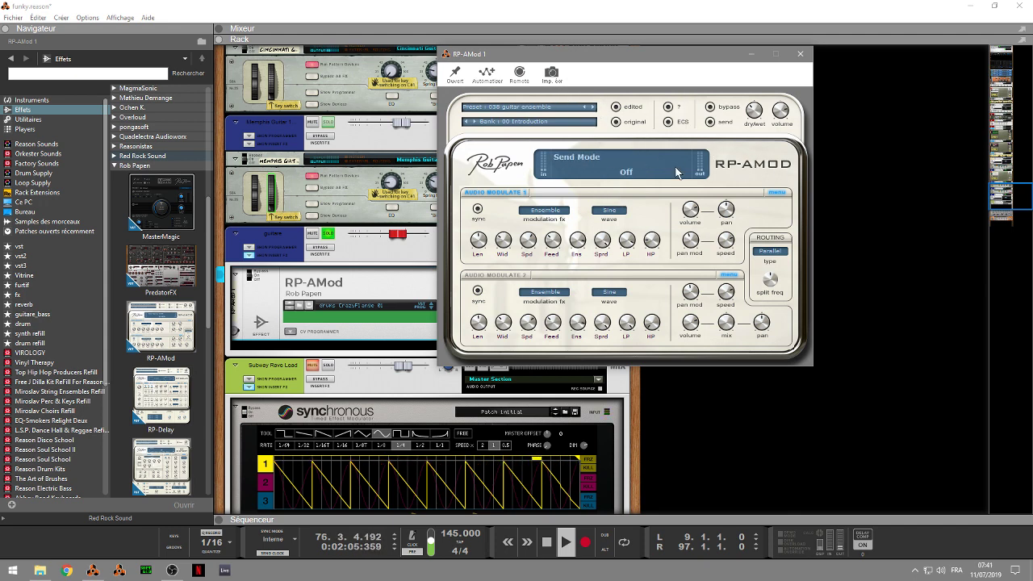
left_click(321, 252)
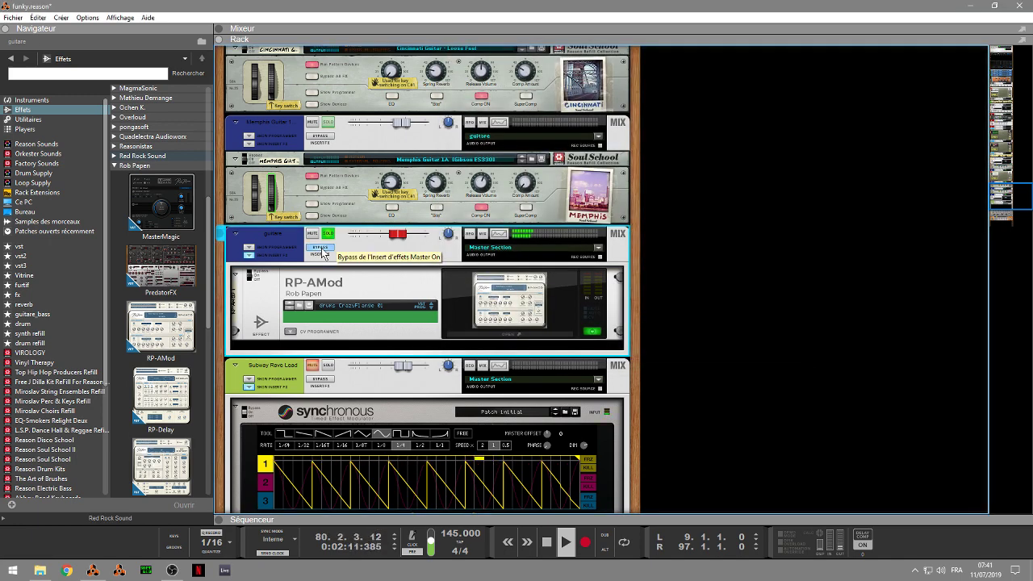
Reactivate the guitare bus's insert effects, view its RP-AMod editor during playback, and unsolo the bus.
left_click(321, 252)
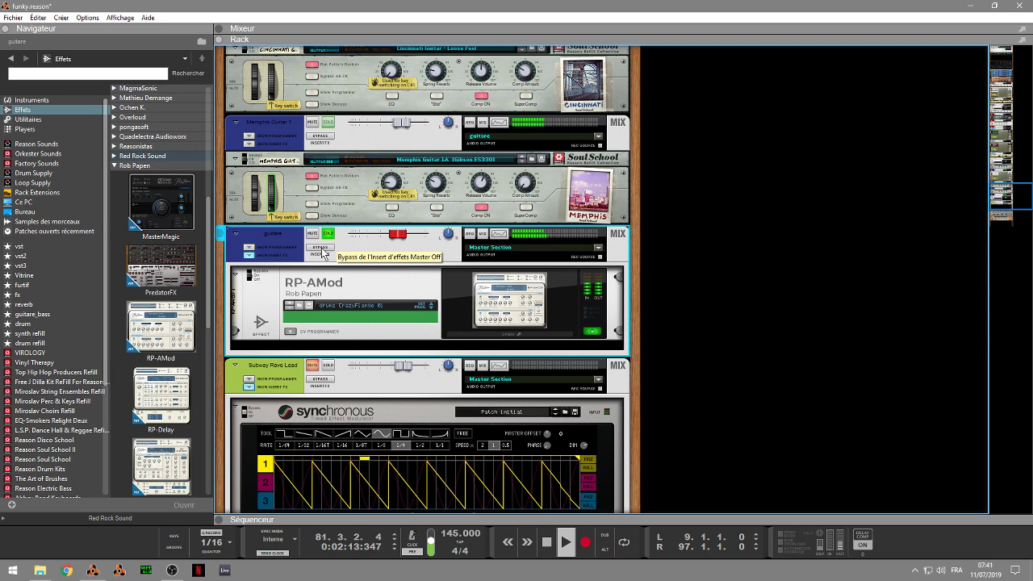
left_click(321, 252)
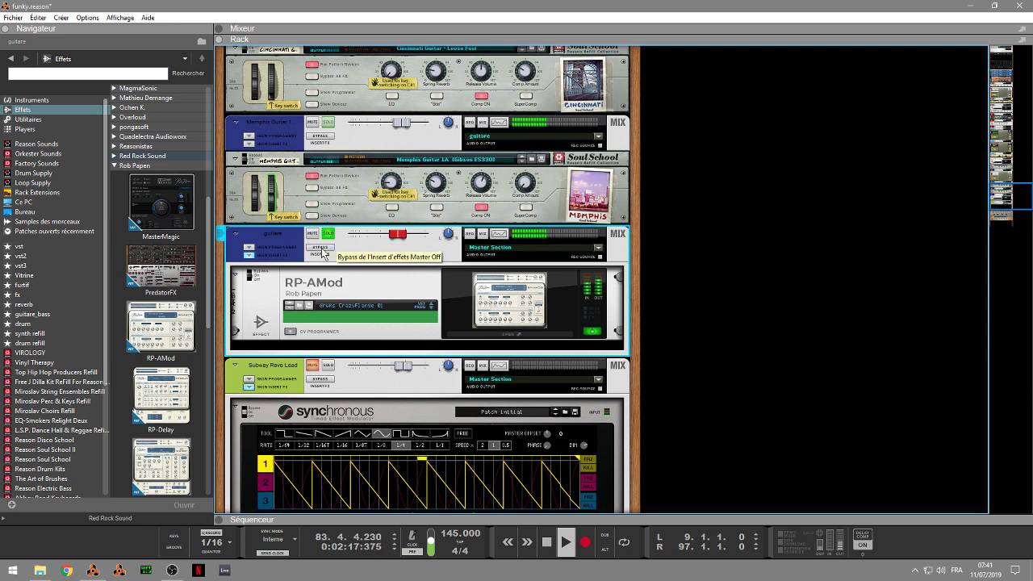
left_click(517, 336)
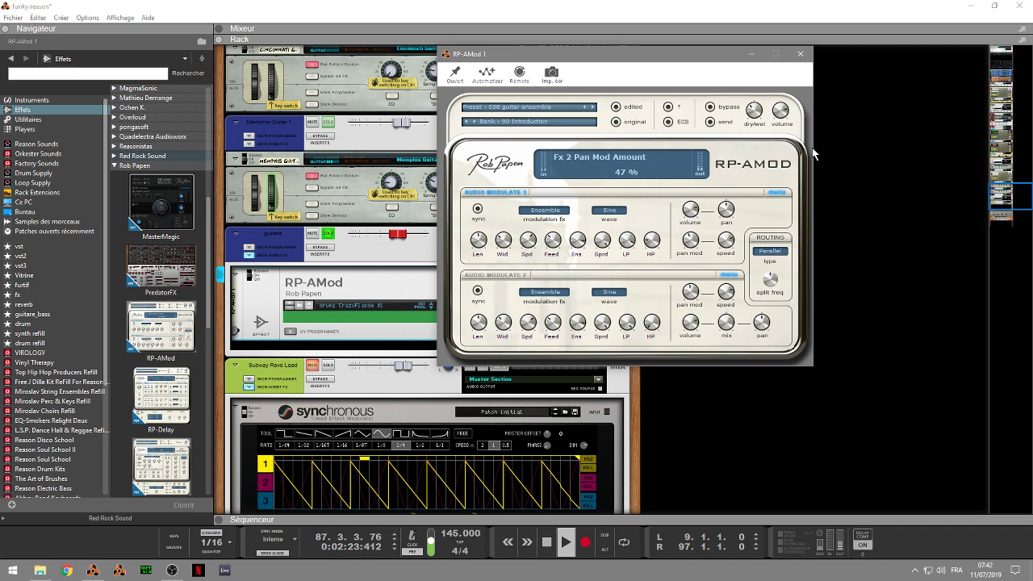
mouse_move(1015, 199)
left_mouse_down()
mouse_move(1009, 182)
mouse_move(1000, 197)
left_mouse_up()
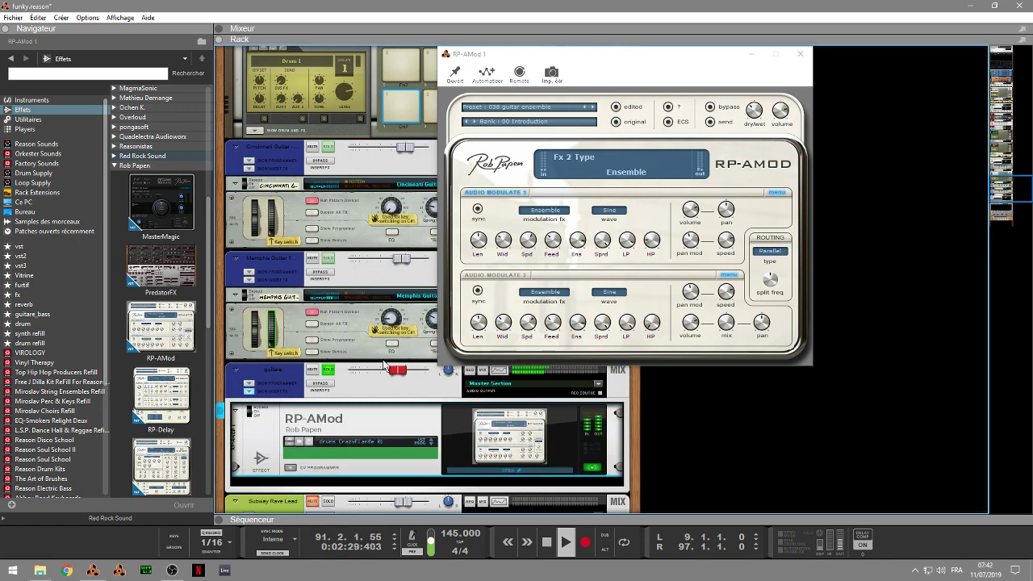
left_click(329, 373)
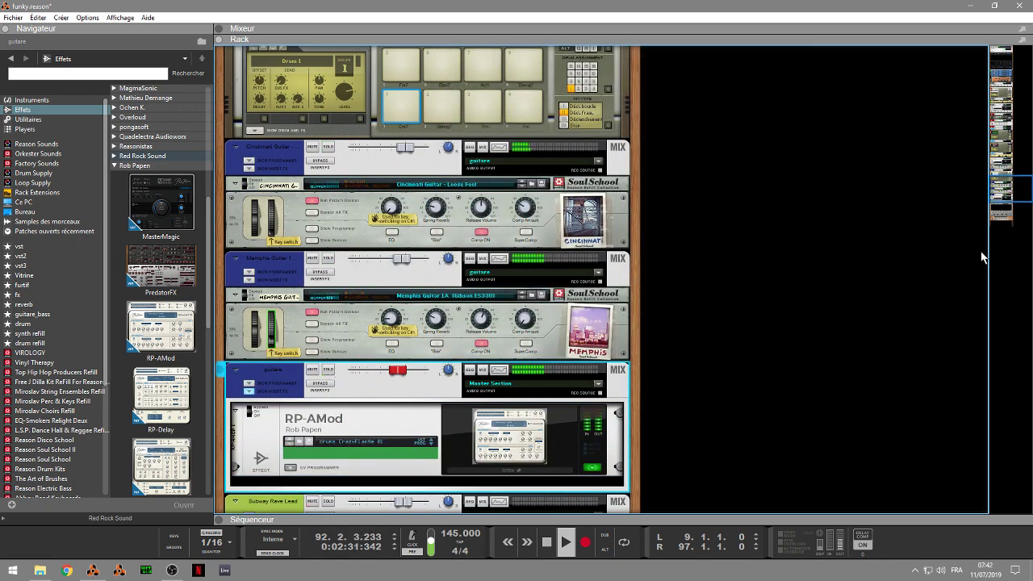
Open RP-Verb's editor on the Cincinnati FullBars channel, vary its dry/wet balance during playback, leave it at 96D/100W, and close the editor.
left_click_drag(1007, 196, 1006, 173)
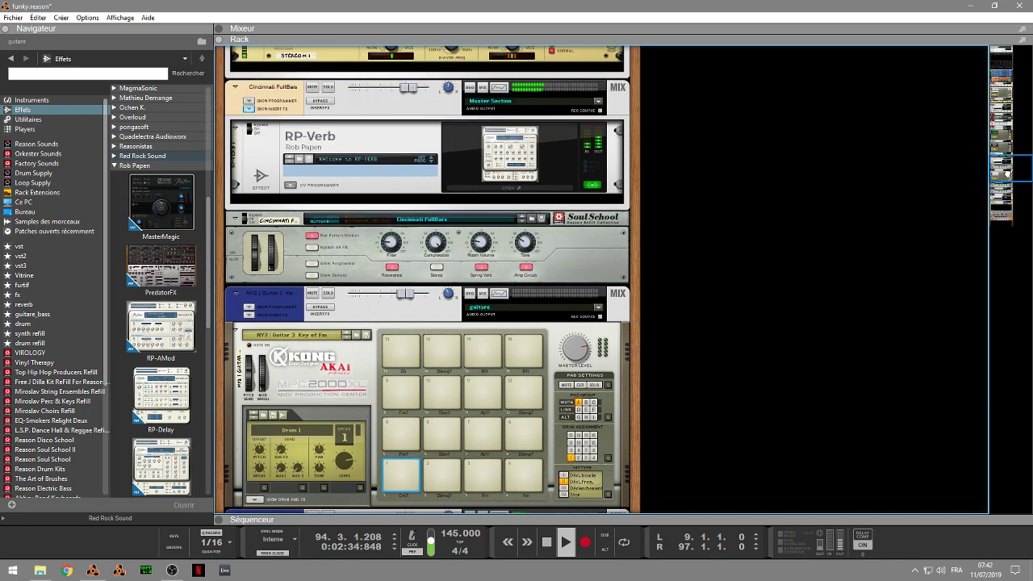
left_click(540, 192)
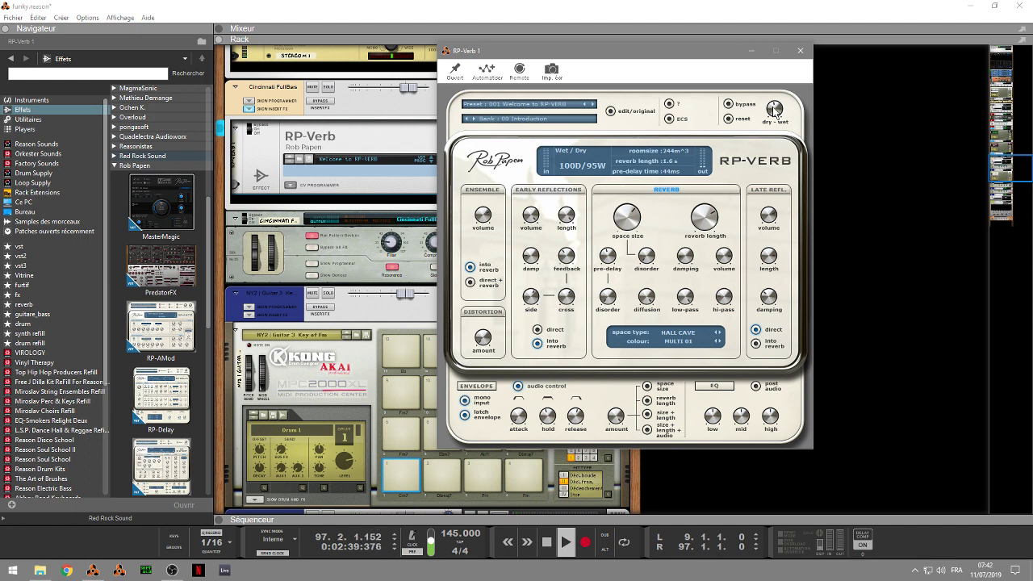
key("space")
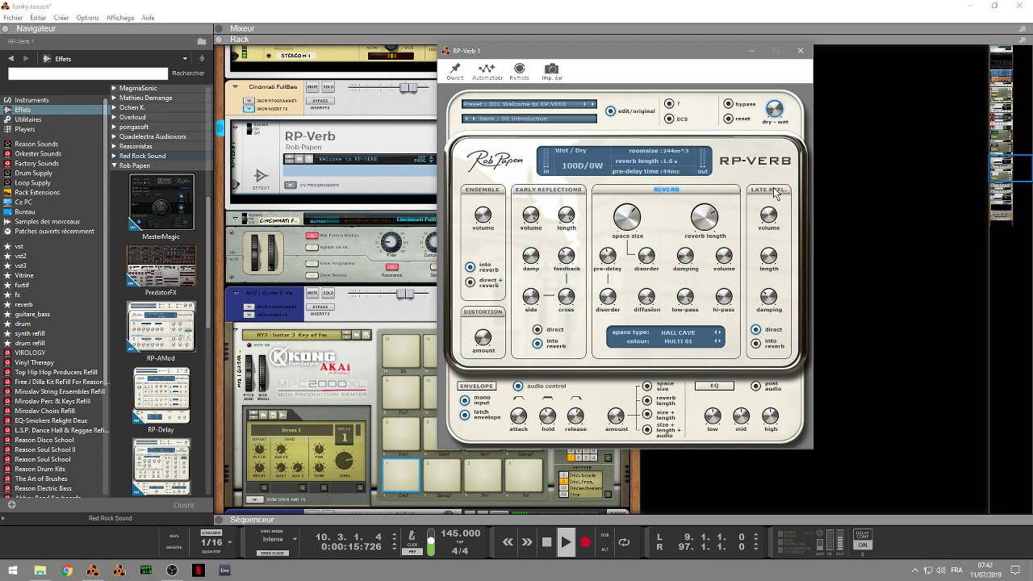
left_click_drag(774, 117, 774, 112)
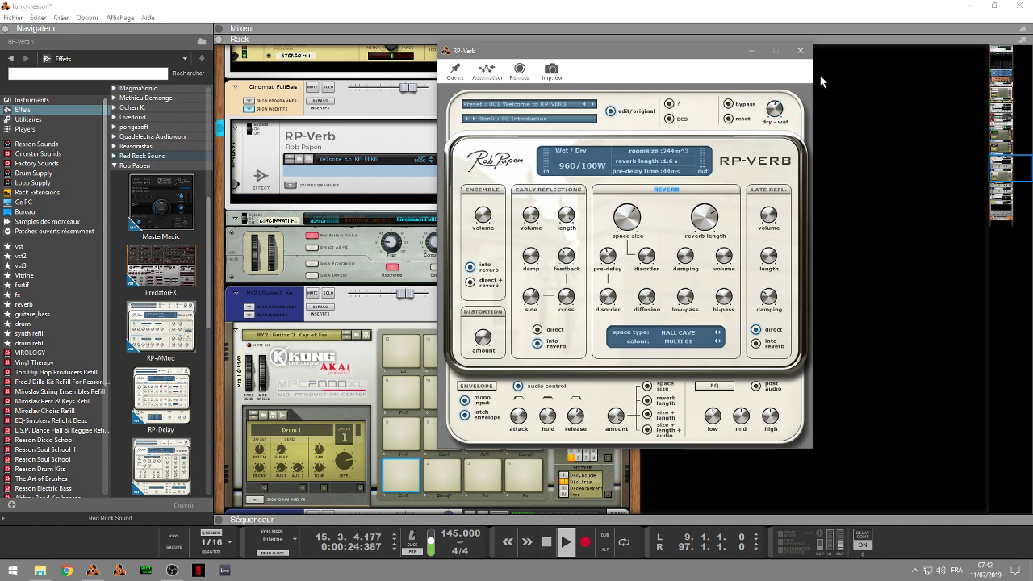
left_click(798, 52)
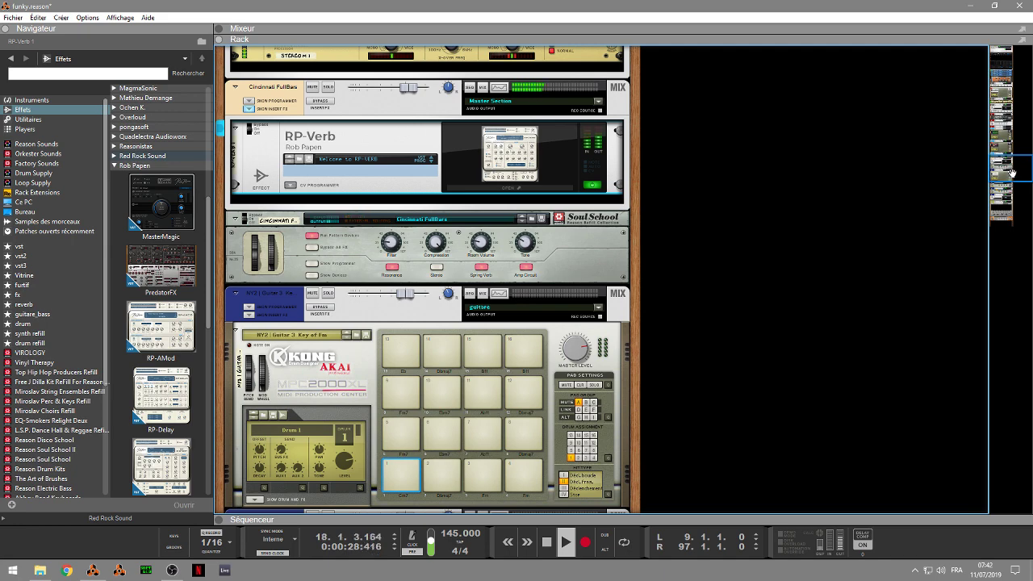
Open RP-Reverse's editor on Bus 1, audition the effect in playback with the dry level back at -4 dB, and close the editor.
left_click_drag(1014, 177, 1019, 114)
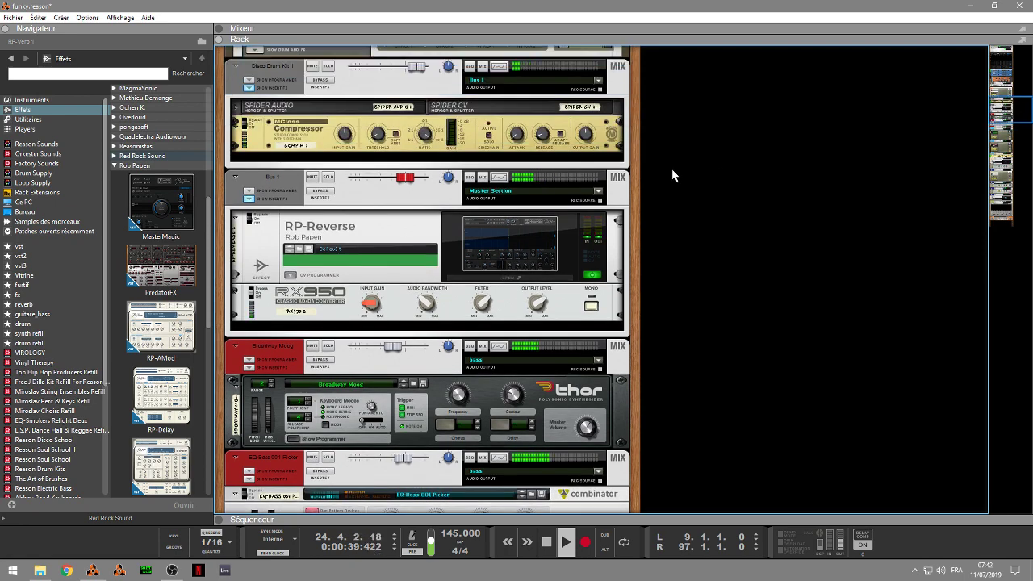
left_click(568, 278)
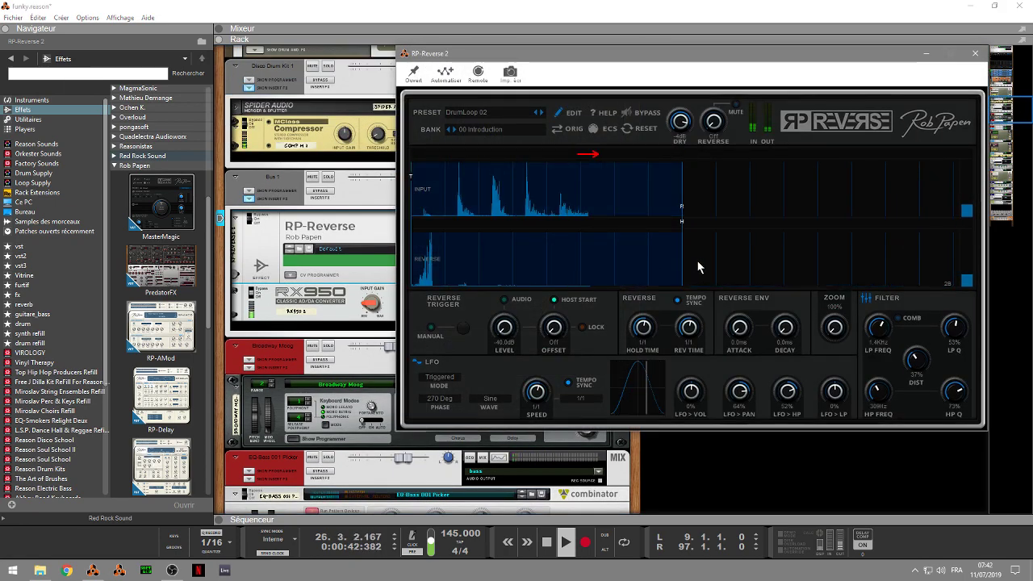
key("space")
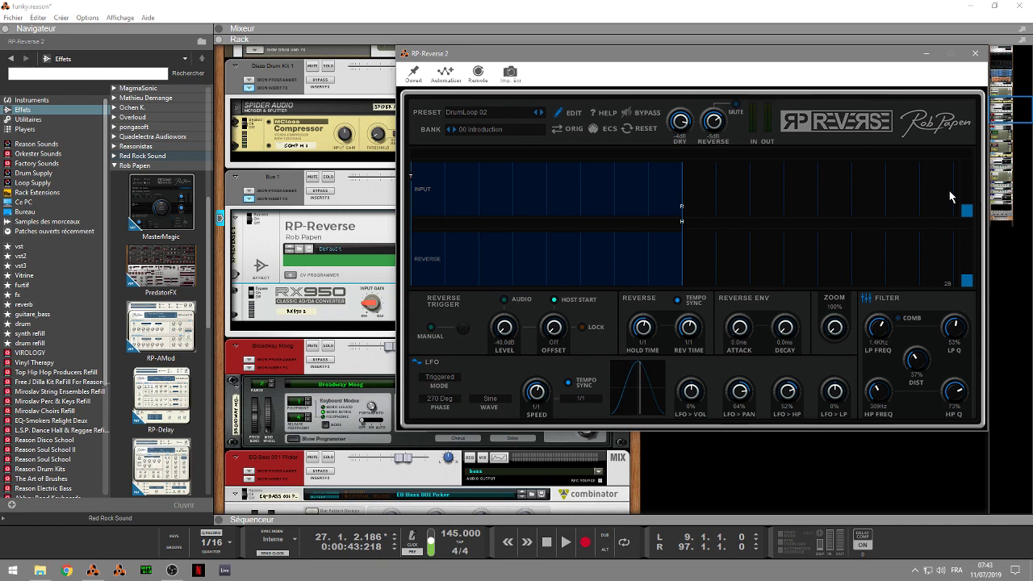
key("space")
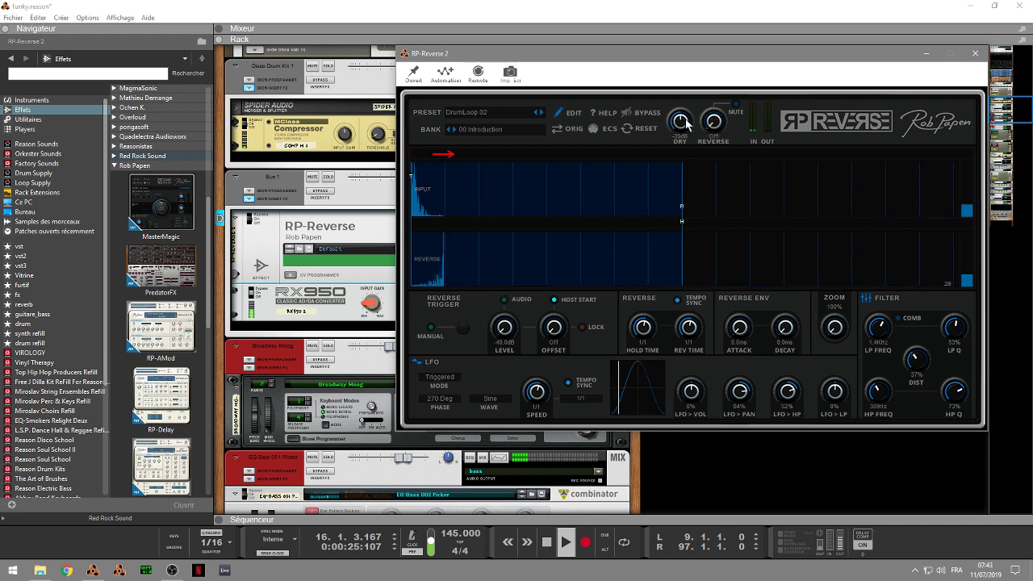
left_click_drag(683, 122, 685, 119)
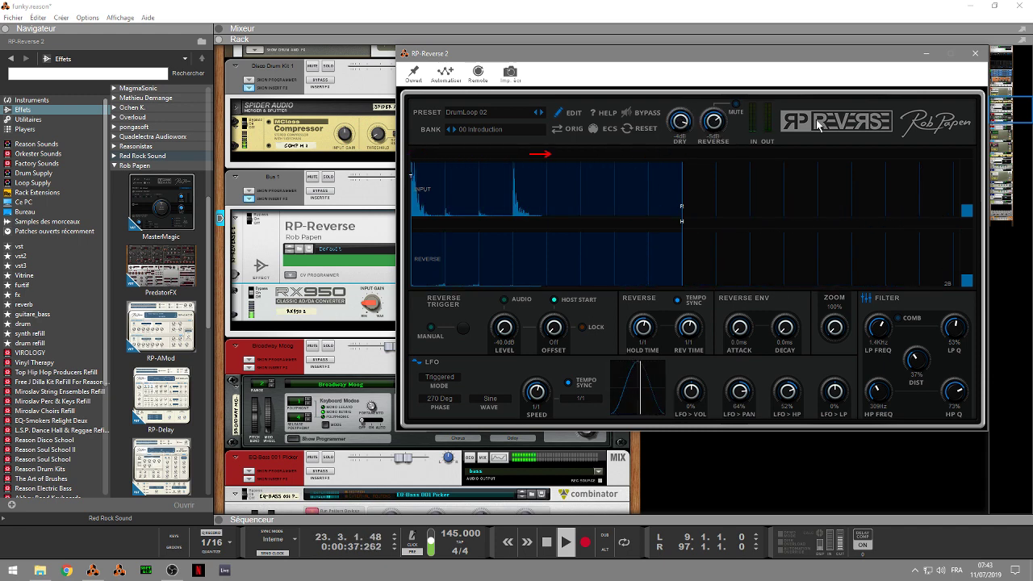
left_click(982, 59)
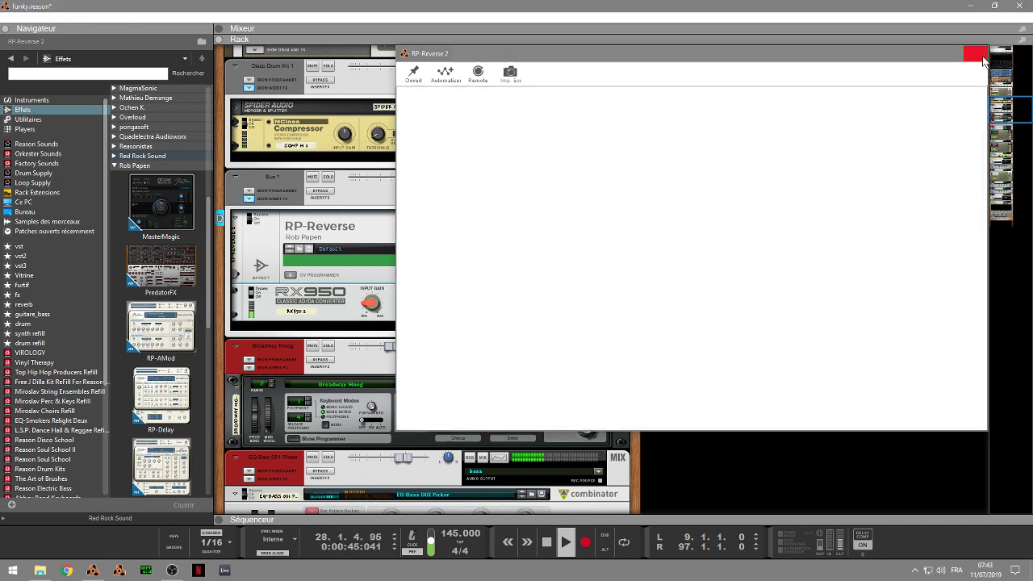
Compare the mix with the Master Section's insert effects bypassed and active, starting from the RP-EQ insert.
left_click(1002, 107)
left_click_drag(1002, 106, 977, 59)
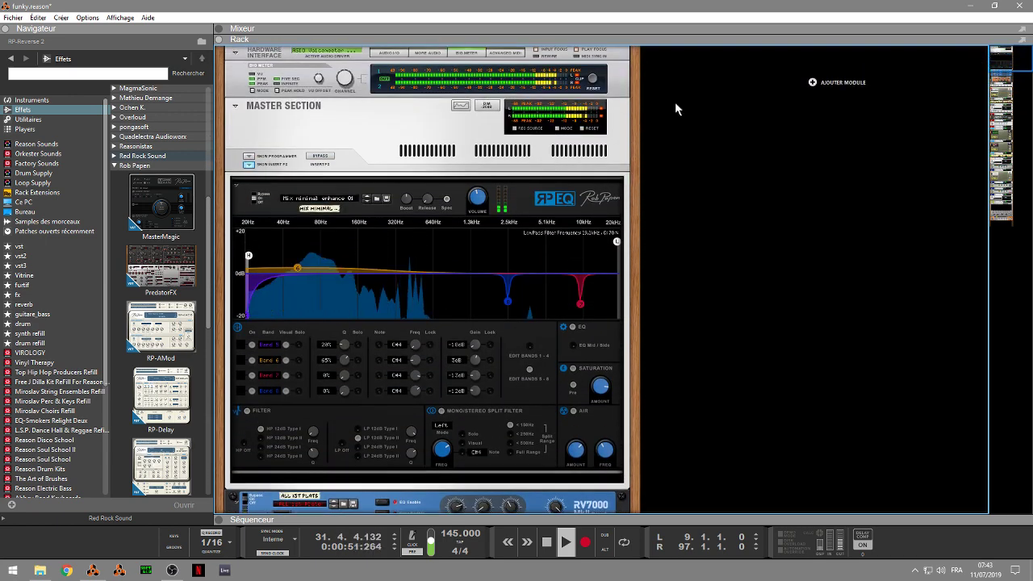
left_click(319, 163)
left_click(319, 163)
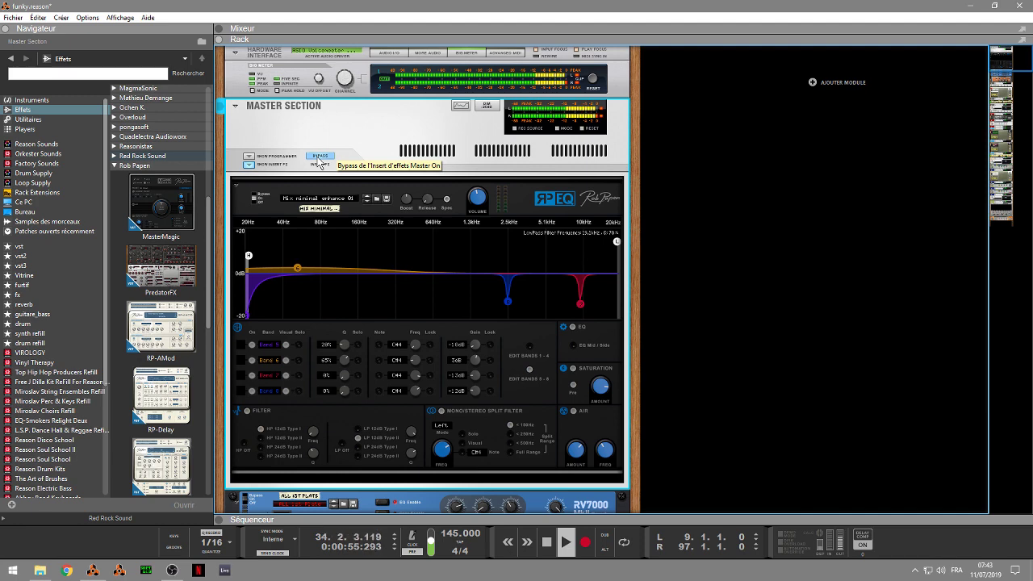
key("space")
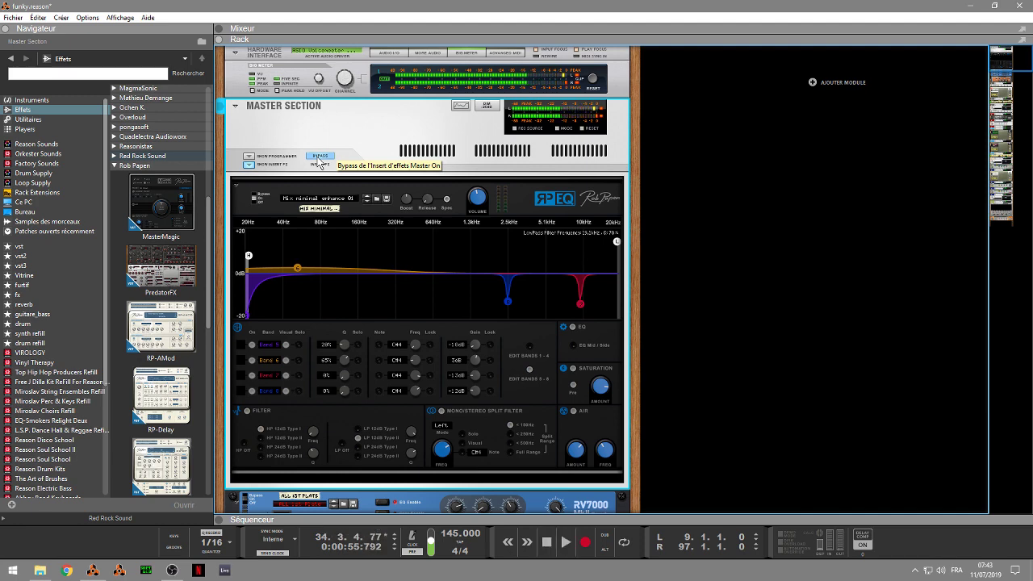
key("space")
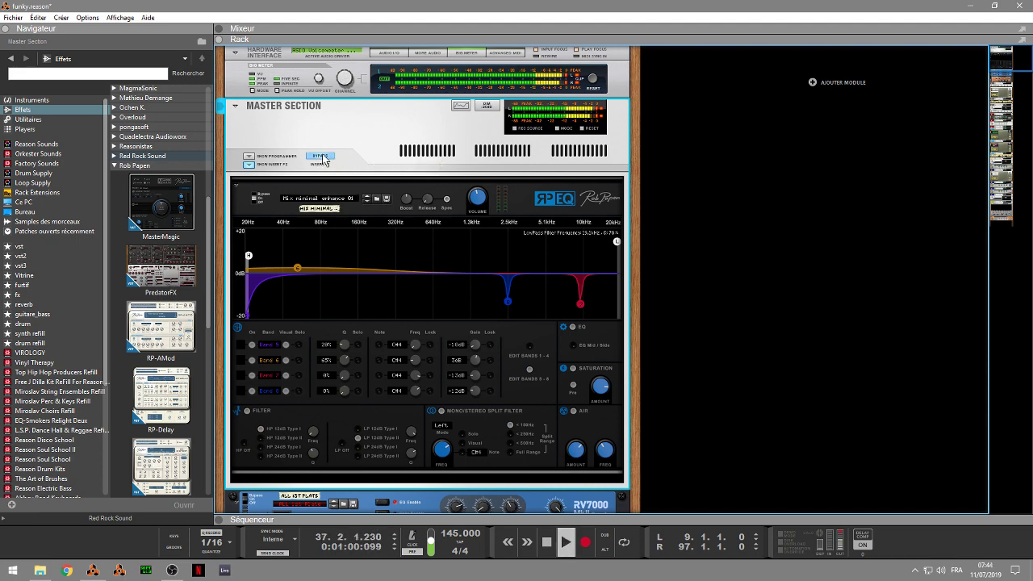
left_click(322, 159)
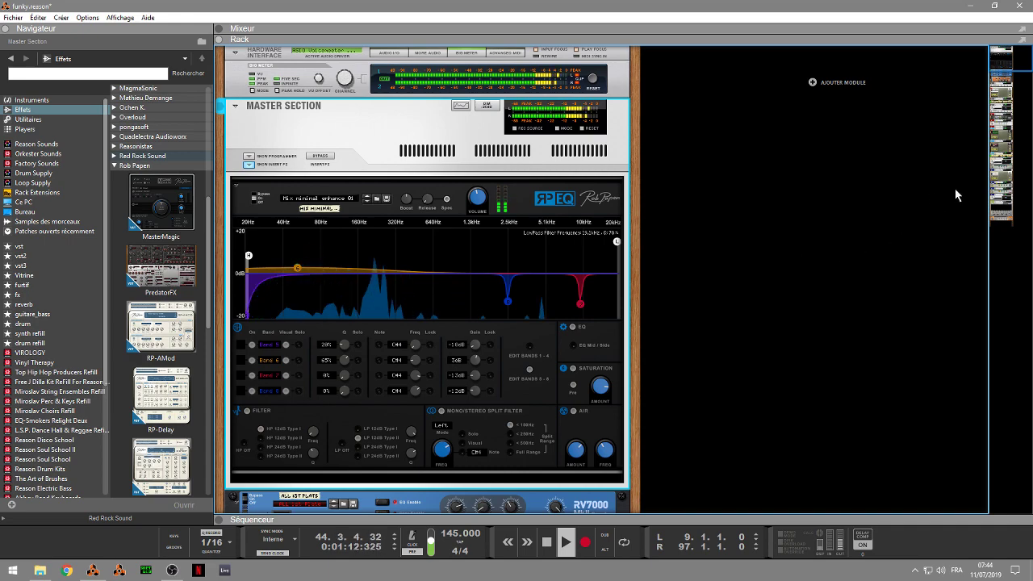
Go to the end of the rack, show the sequencer, and hide the rack so the whole arrangement is displayed.
left_click_drag(1012, 53, 1030, 211)
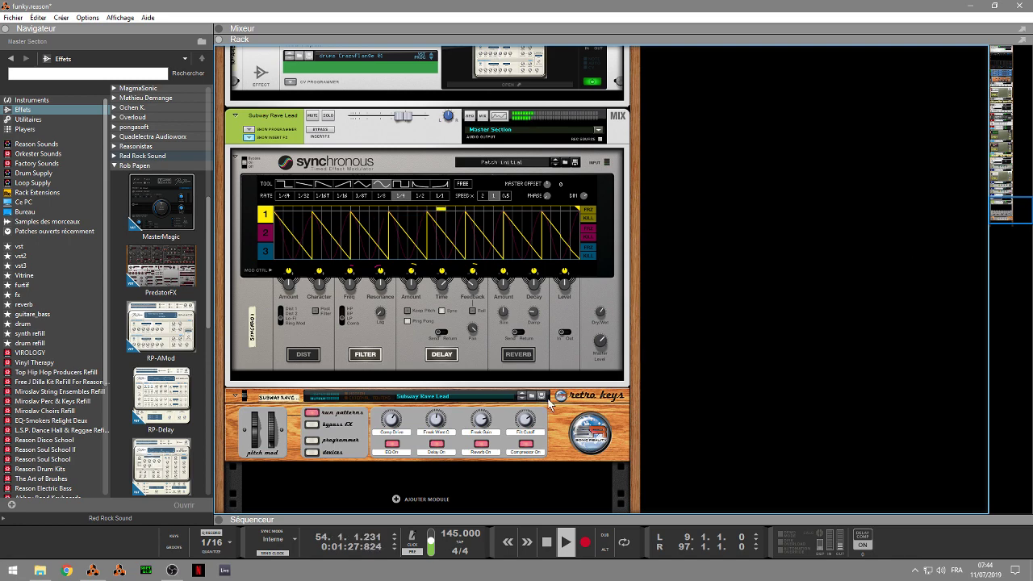
left_click(221, 521)
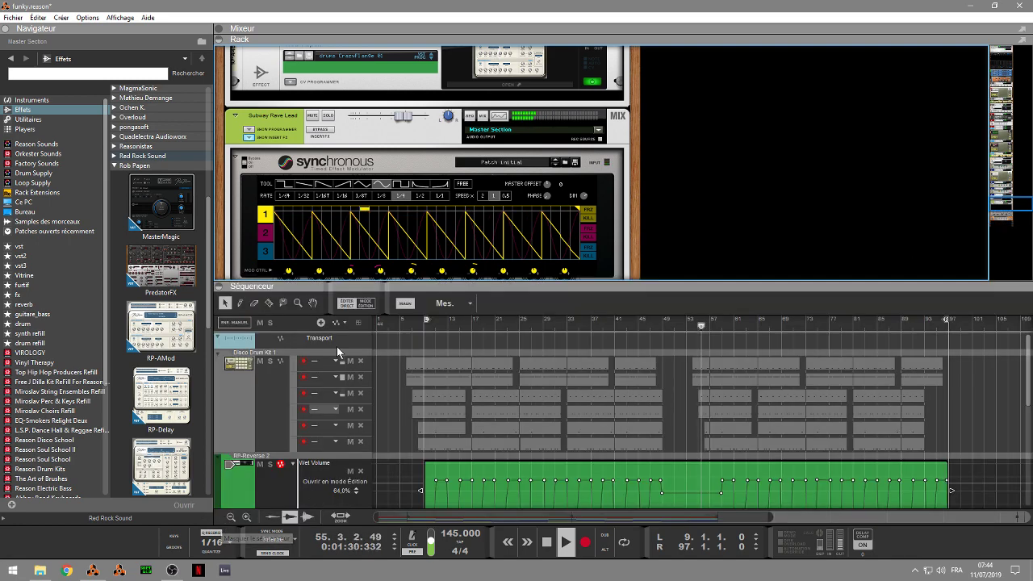
left_click(220, 44)
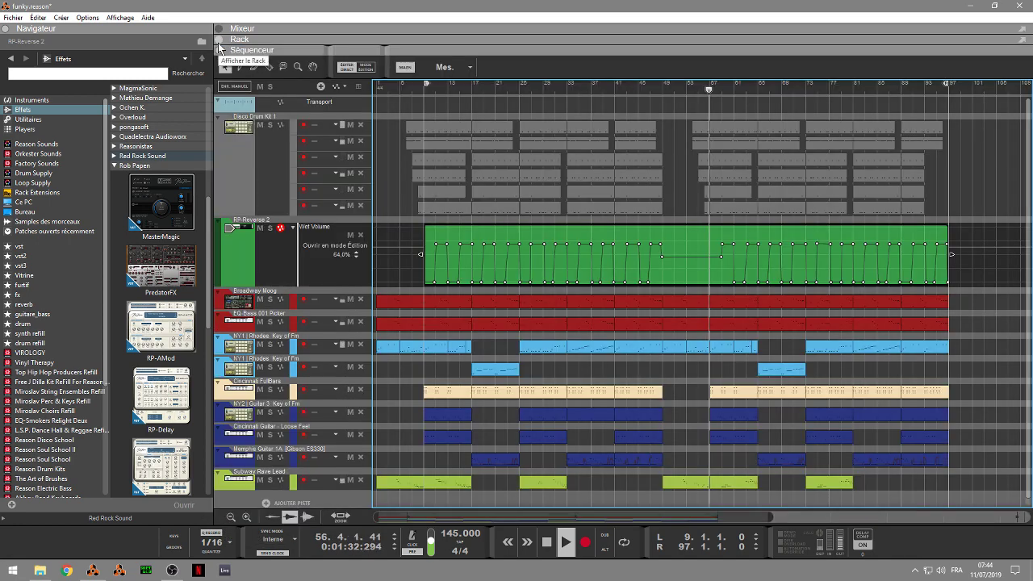
Audition the Disco Drum Kit 1 and RP-Reverse 2 tracks in solo, clear all solos, and stop playback.
left_click(270, 125)
left_click(260, 228)
left_click(269, 228)
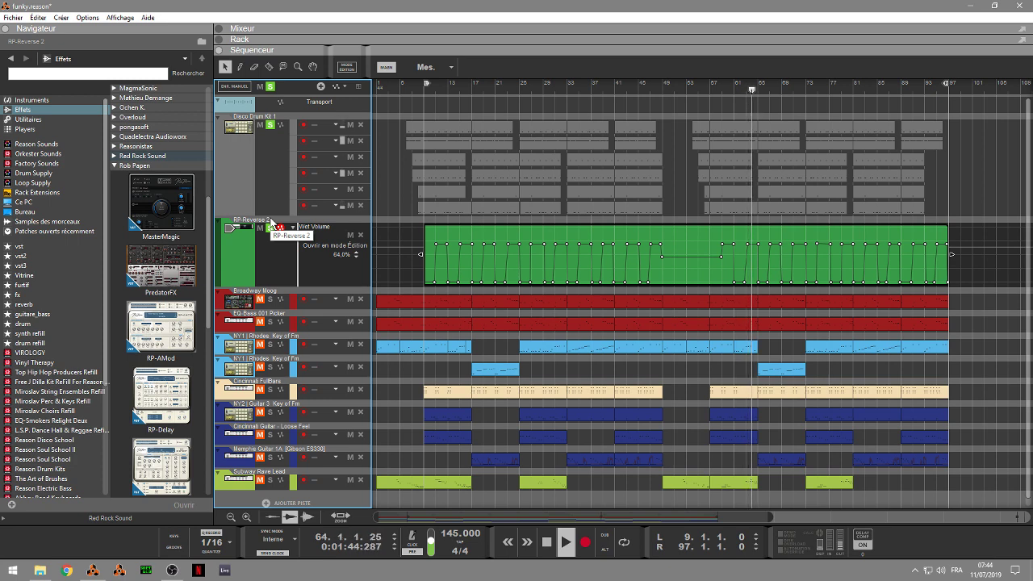
left_click(270, 86)
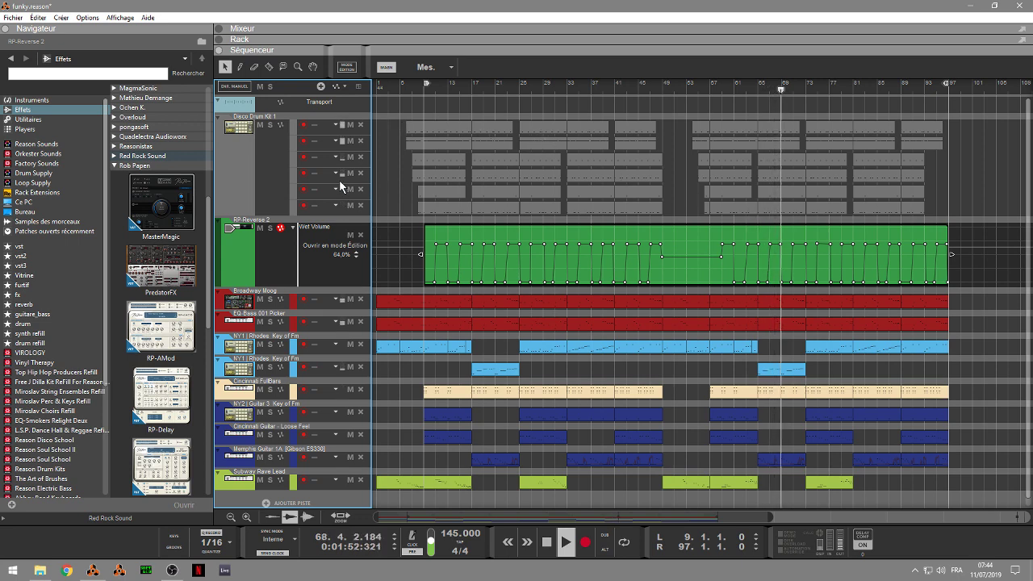
key("space")
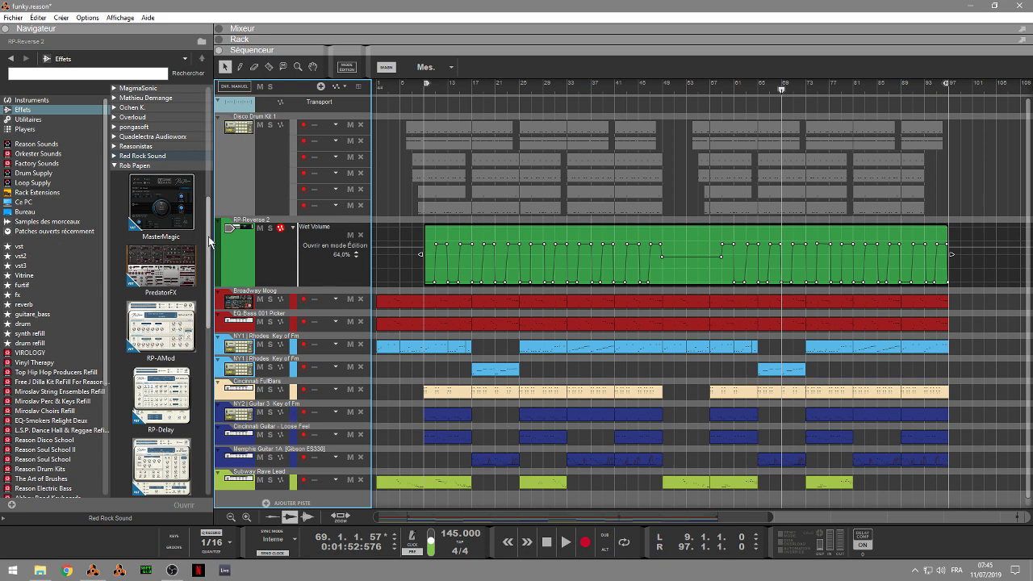
Review the Rob Papen effects in the browser, from MasterMagic and PredatorFX through the RP plugins to RPEQ Equalizer.
left_click_drag(210, 226, 211, 309)
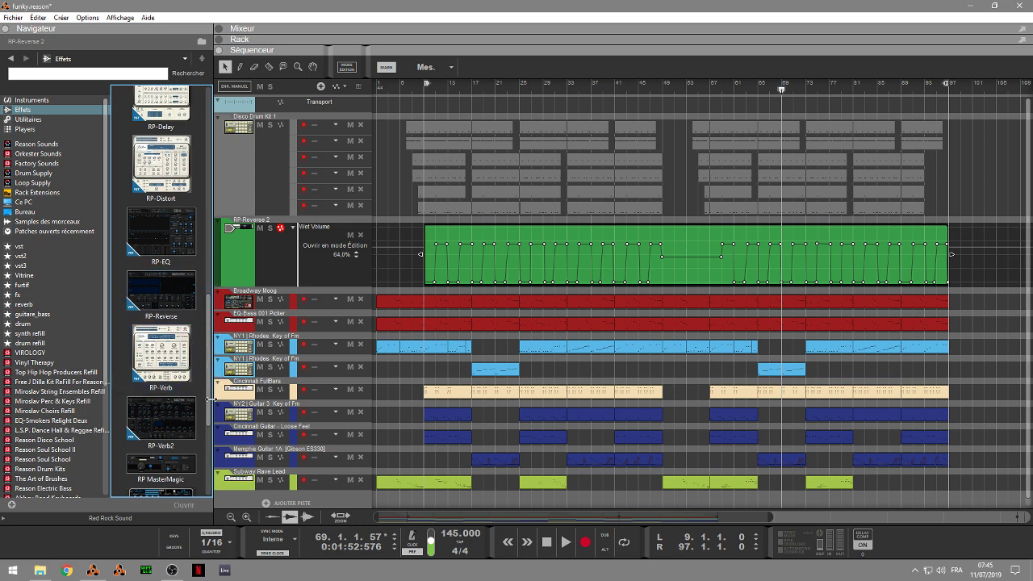
scroll(209, 379, "down", 2)
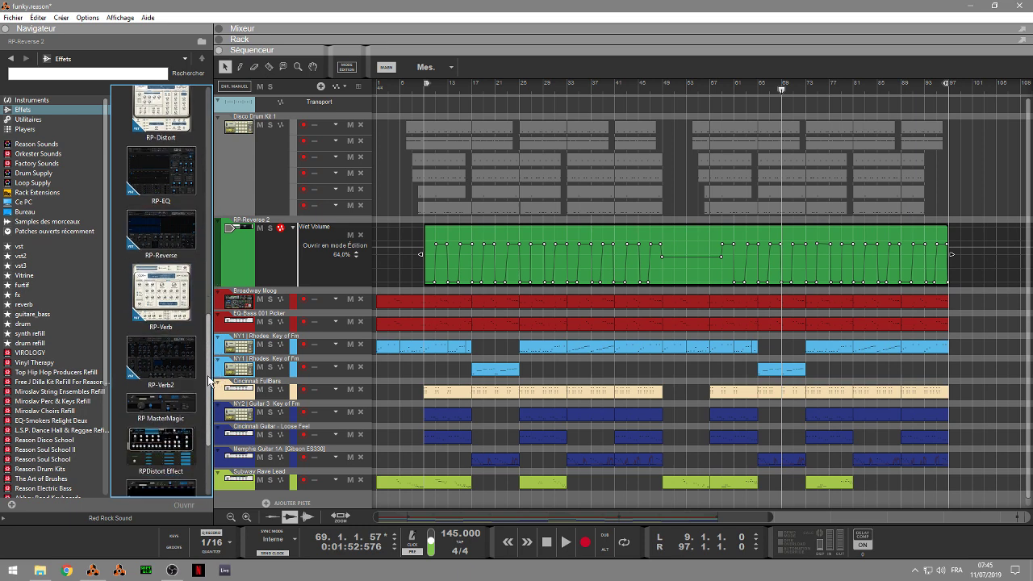
left_click_drag(209, 379, 209, 416)
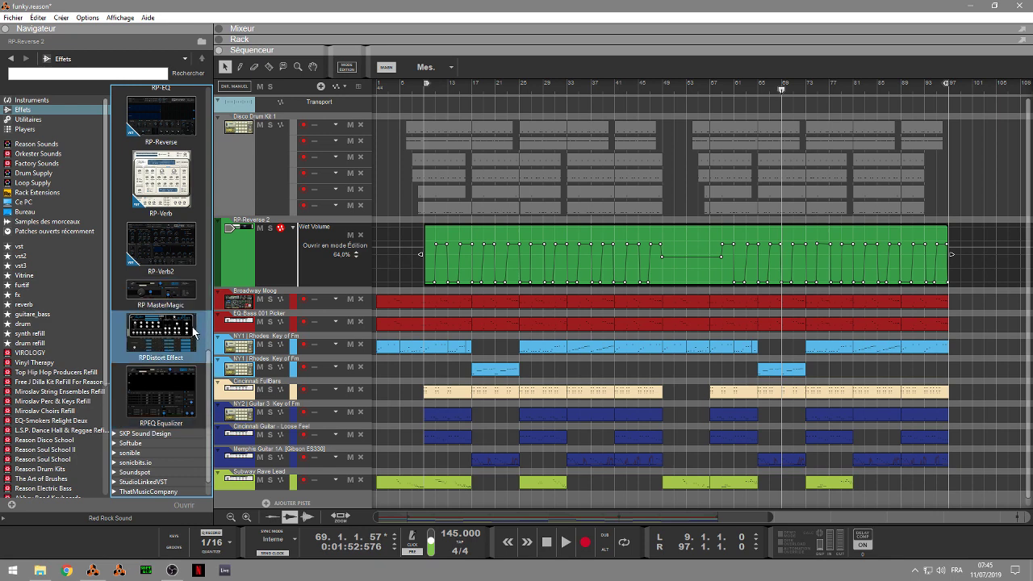
left_click_drag(212, 369, 193, 347)
left_click(190, 352)
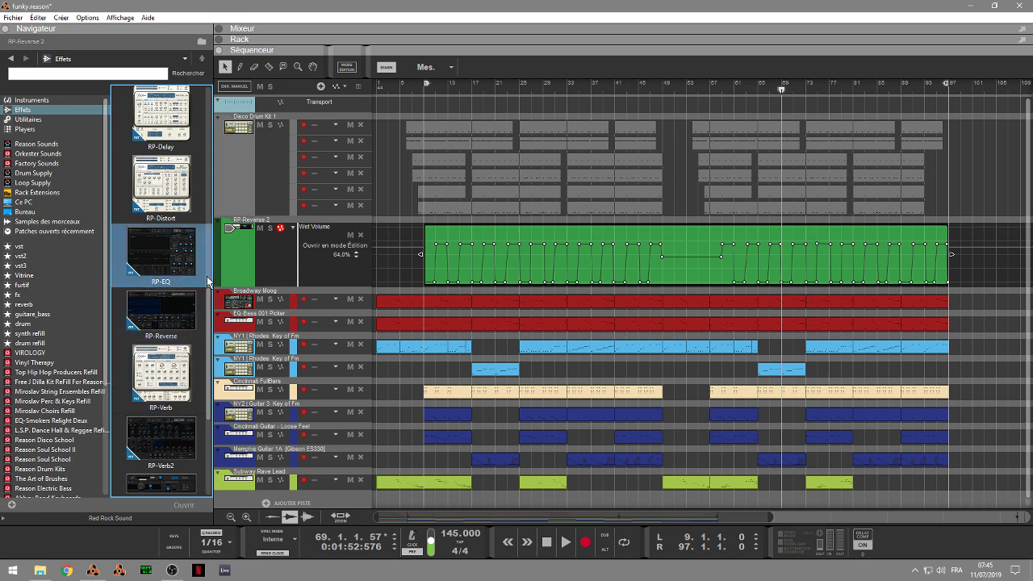
scroll(213, 331, "up", 1)
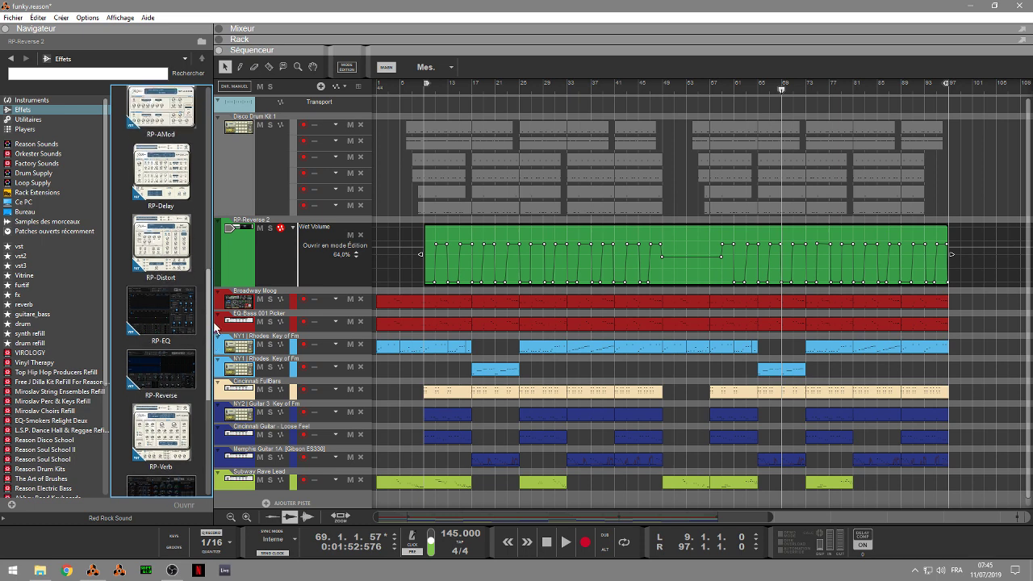
scroll(214, 323, "up", 1)
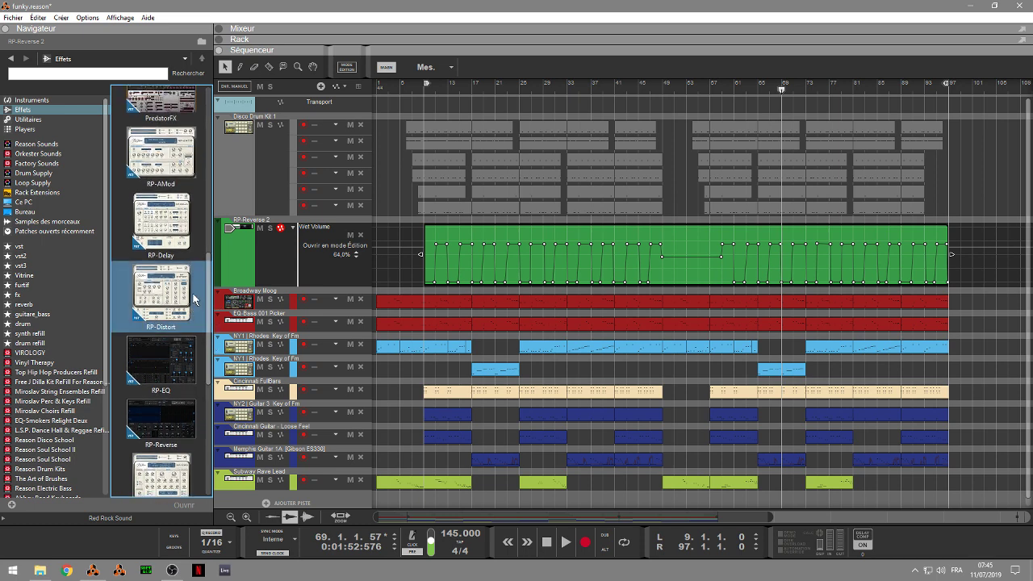
scroll(210, 317, "up", 1)
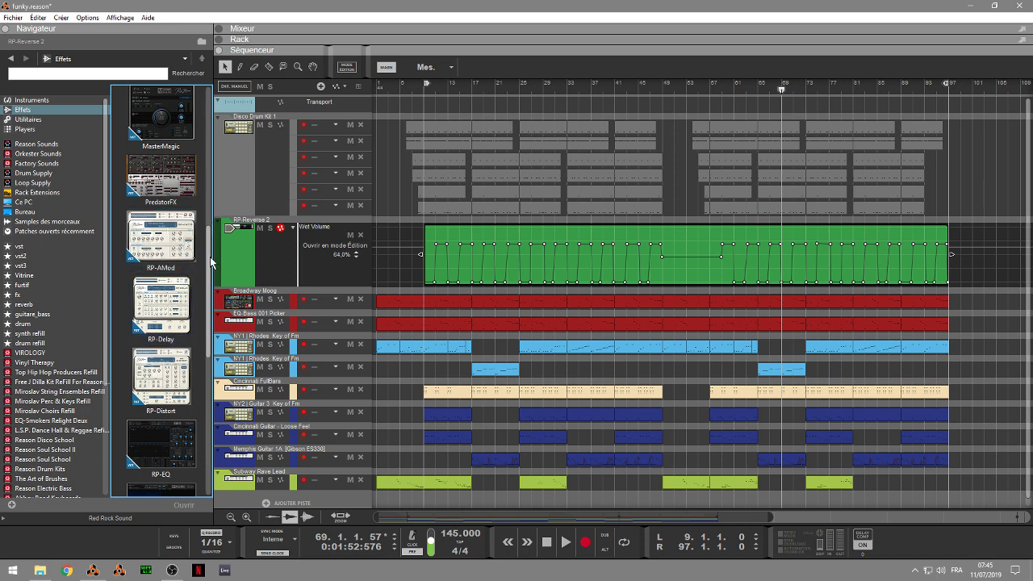
scroll(210, 257, "up", 1)
scroll(212, 246, "up", 1)
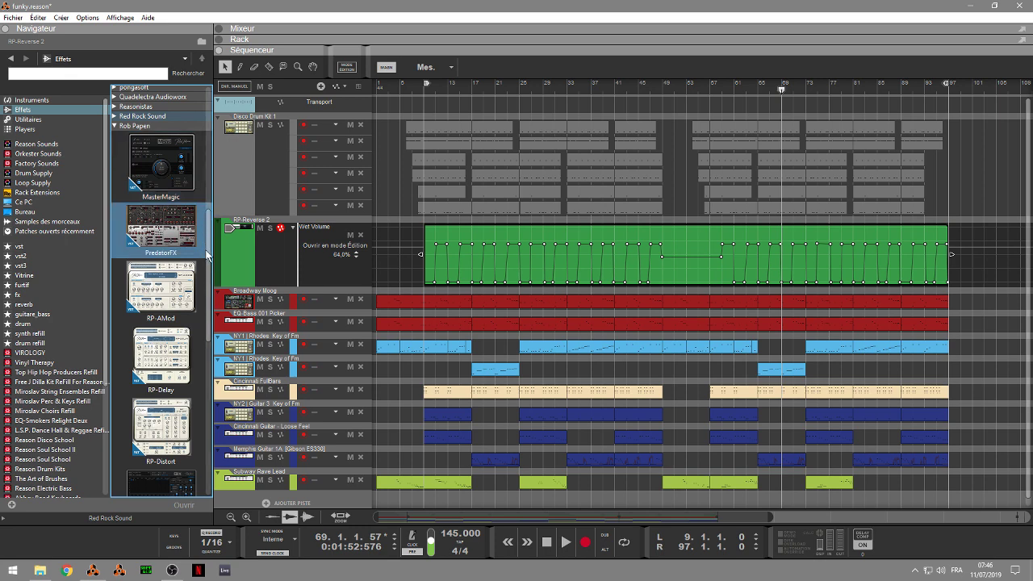
left_click_drag(208, 251, 213, 278)
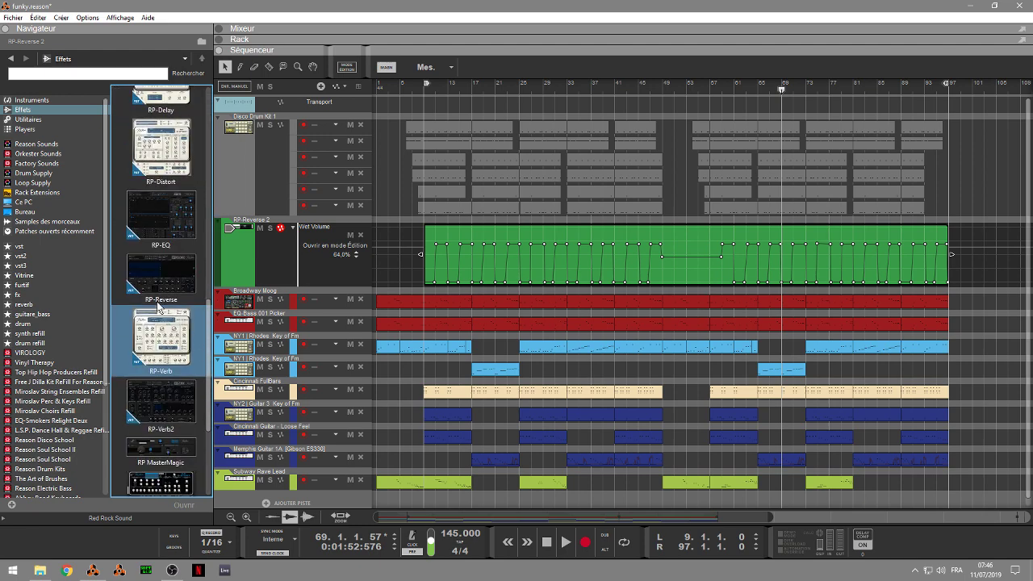